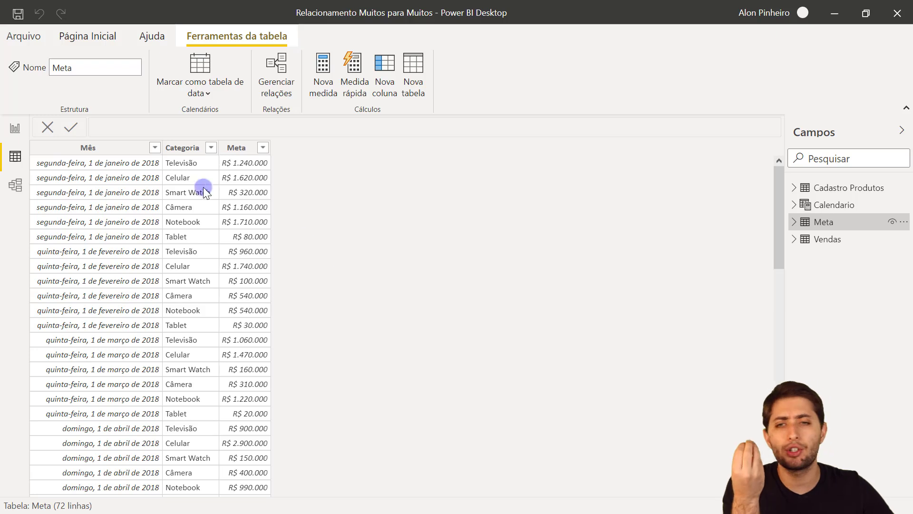
Examine the Mês and Categoria columns of the Meta table, plus the Calendario and Cadastro Produtos tables.
click(143, 163)
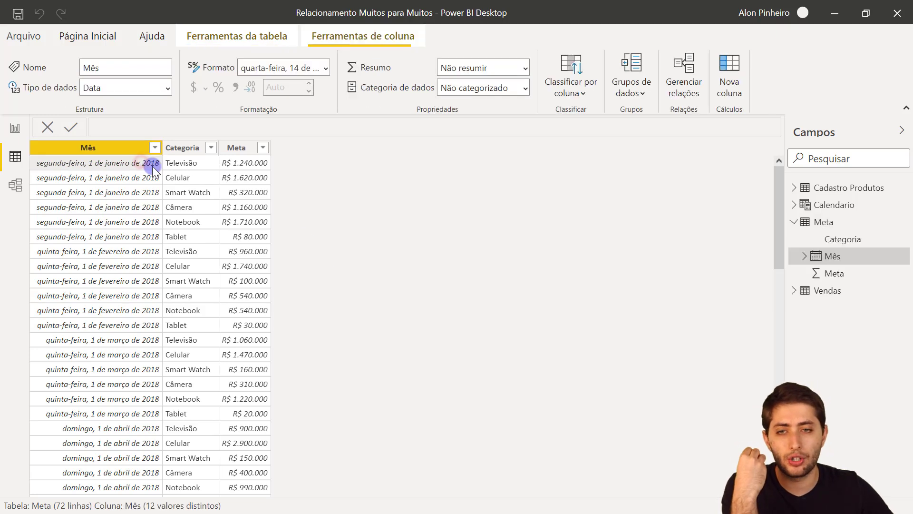
click(190, 165)
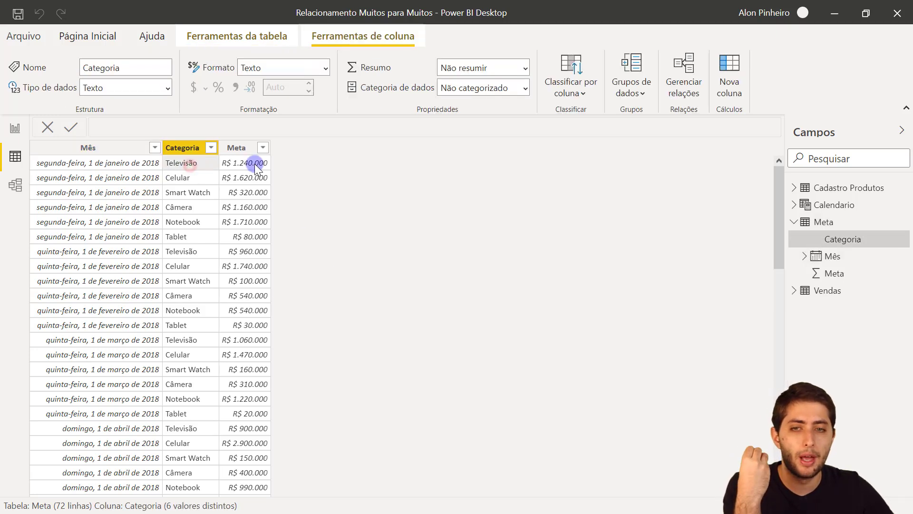
click(147, 179)
click(196, 178)
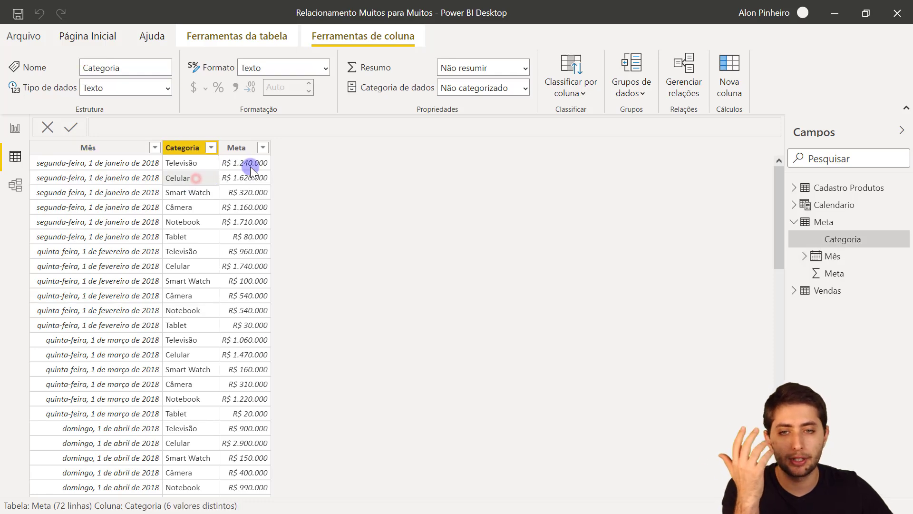
click(795, 224)
click(808, 204)
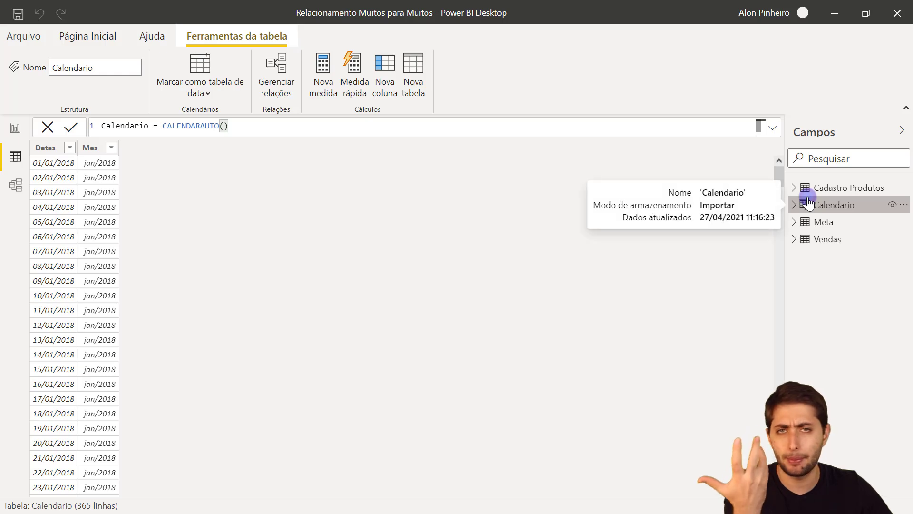
scroll(262, 237, down, 3)
scroll(276, 222, up, 3)
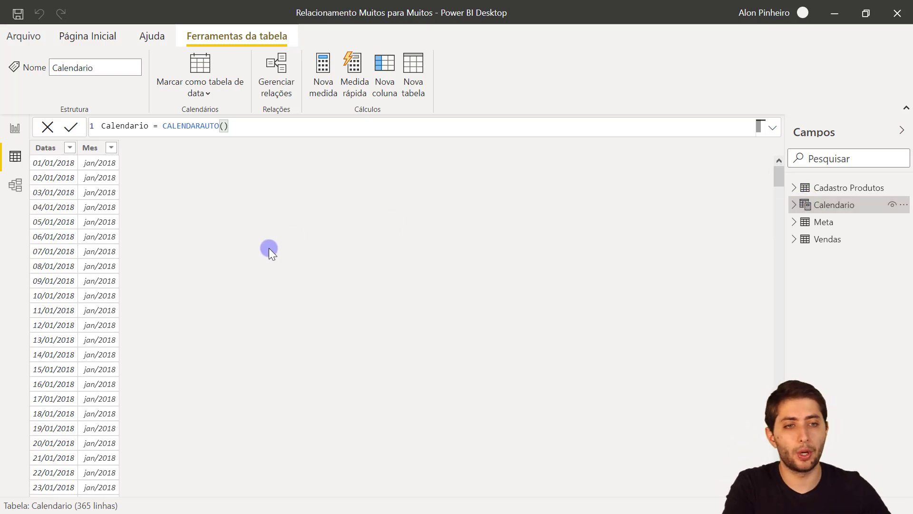
click(814, 187)
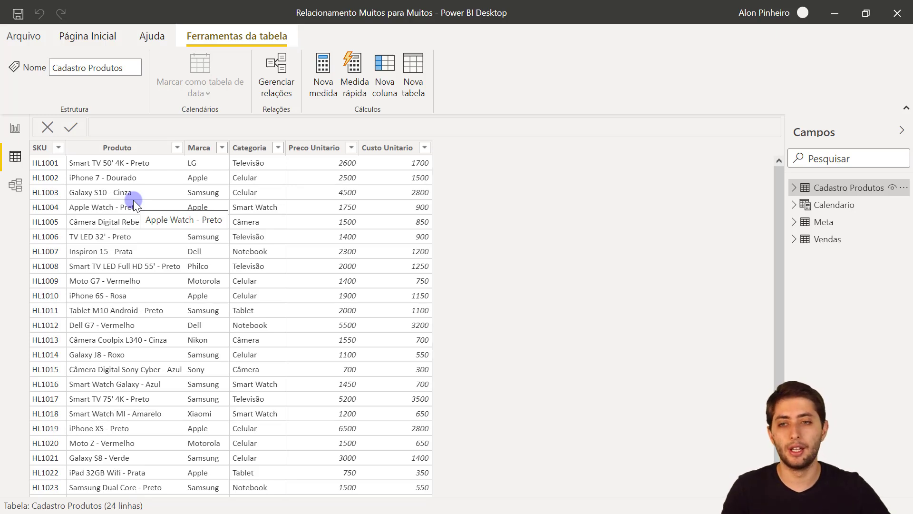
Display the Vendas table's data and sort it by Data da Venda in ascending order.
click(823, 241)
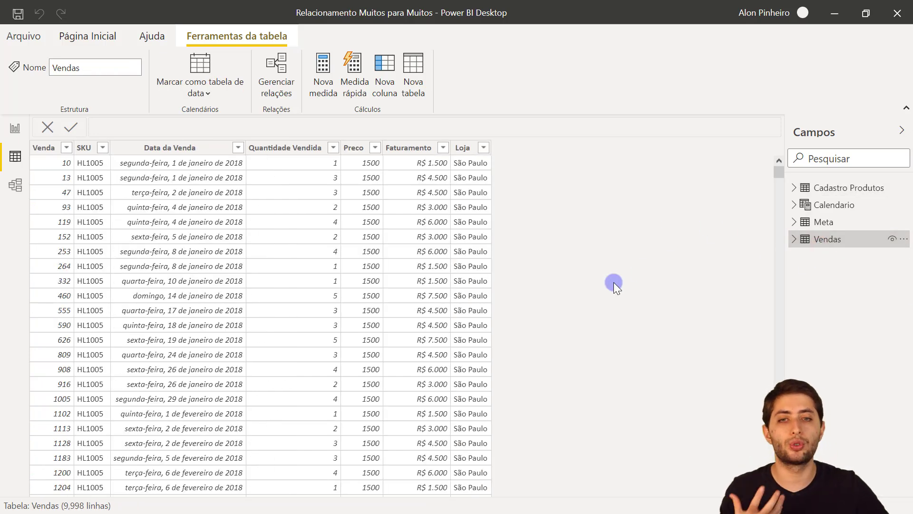
click(238, 148)
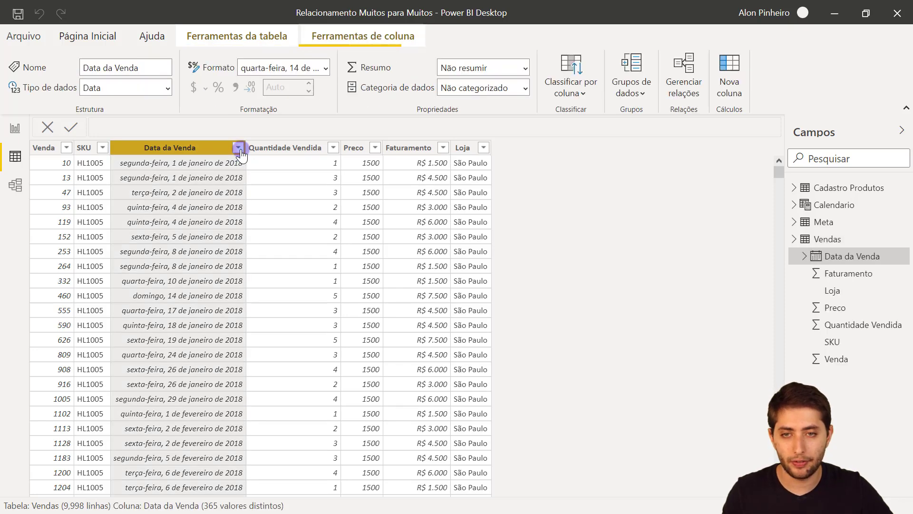
click(279, 90)
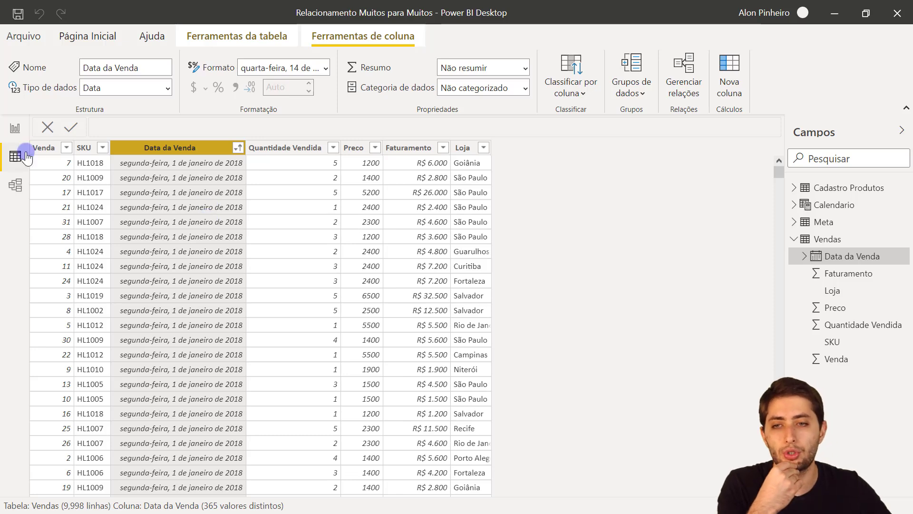
Sort the Vendas table by the Venda column in ascending order.
click(44, 148)
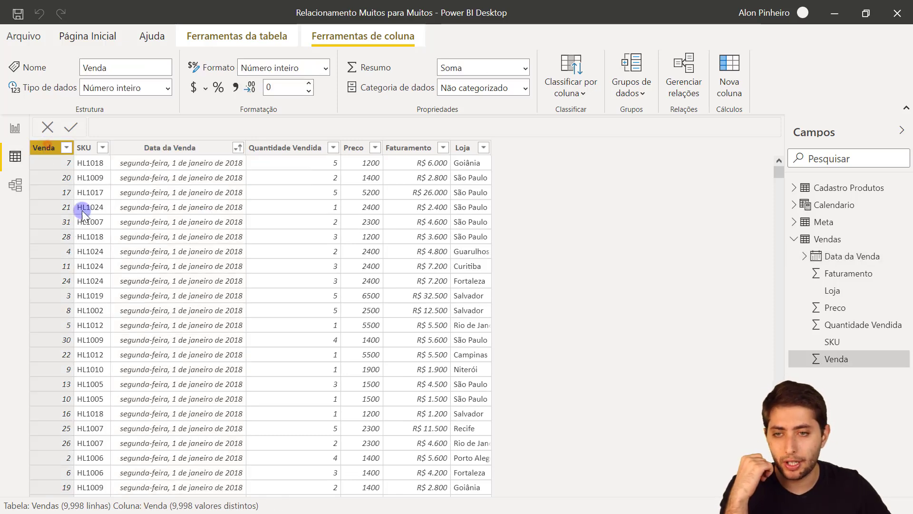
click(161, 150)
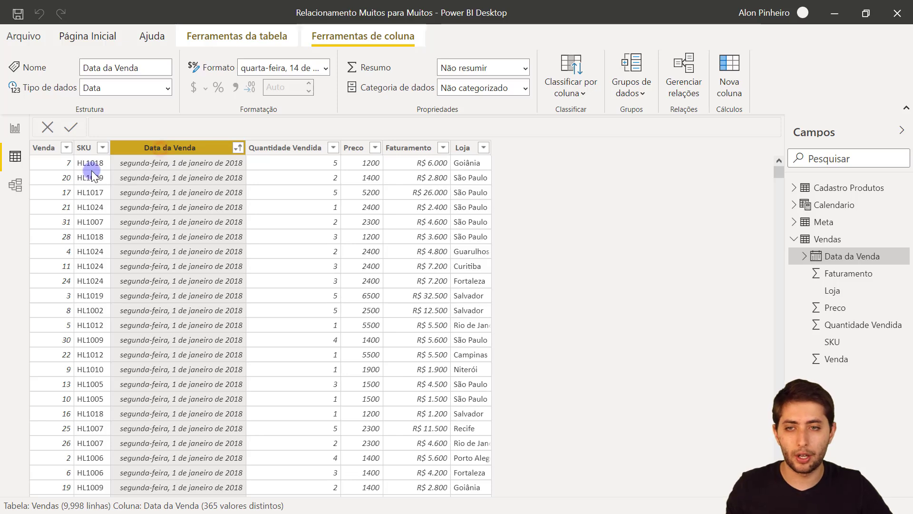
click(67, 148)
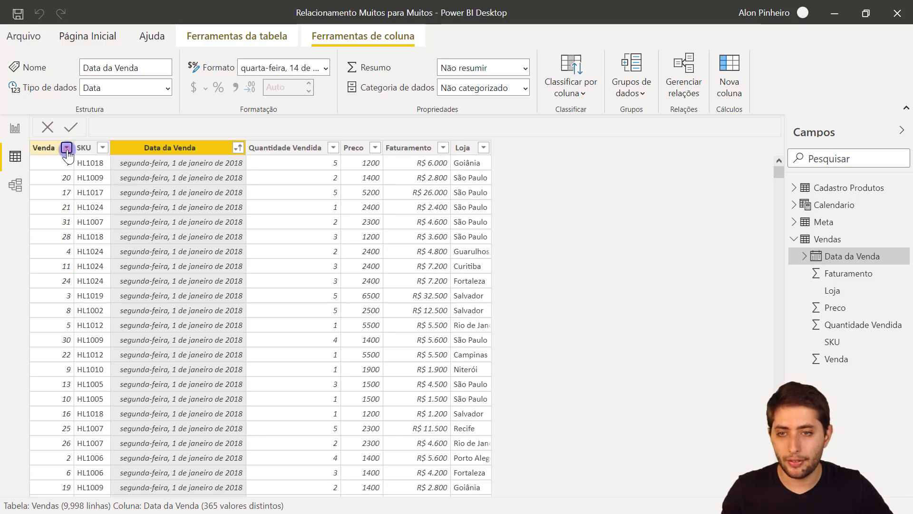
click(67, 148)
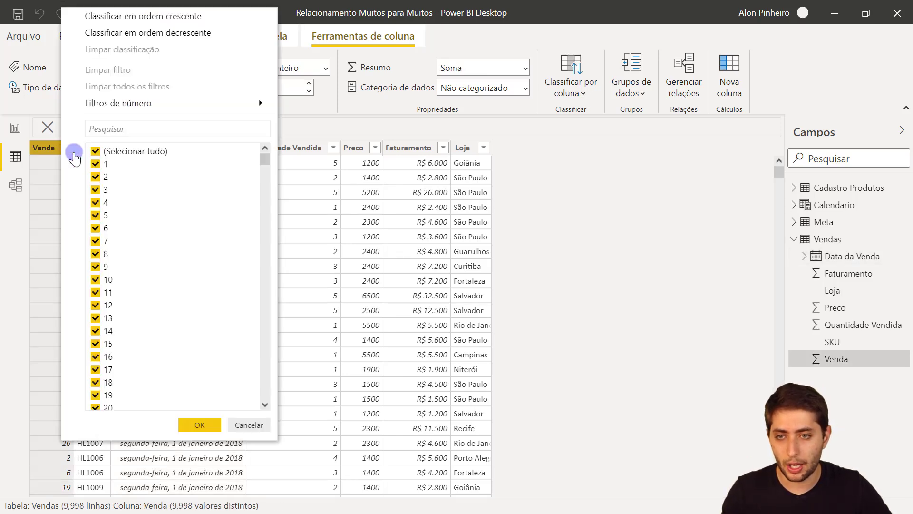
click(138, 16)
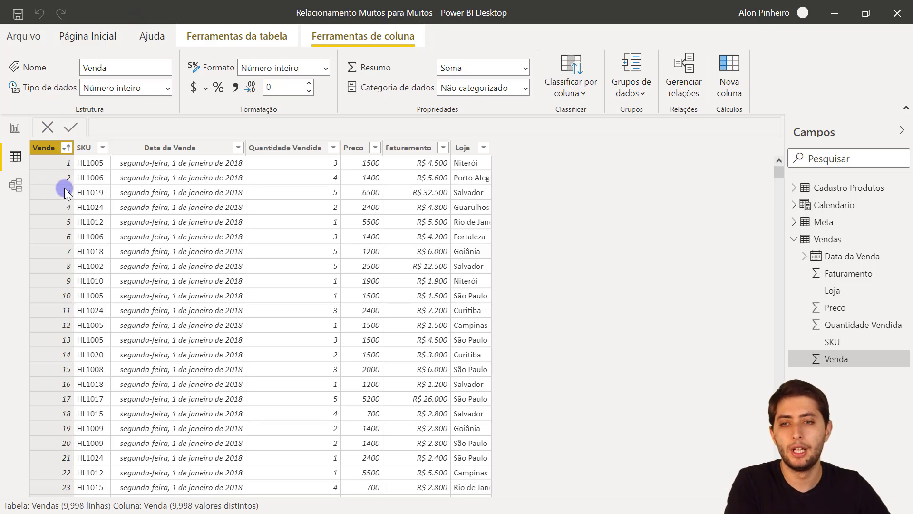
Examine the first sales records in Vendas, checking SKU, sale date, quantity sold, price and Faturamento for sale 2.
click(91, 163)
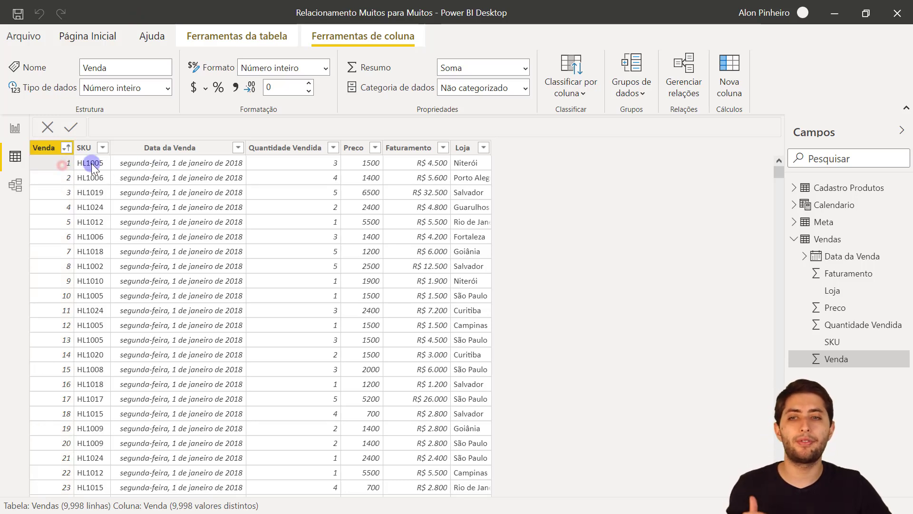
click(47, 179)
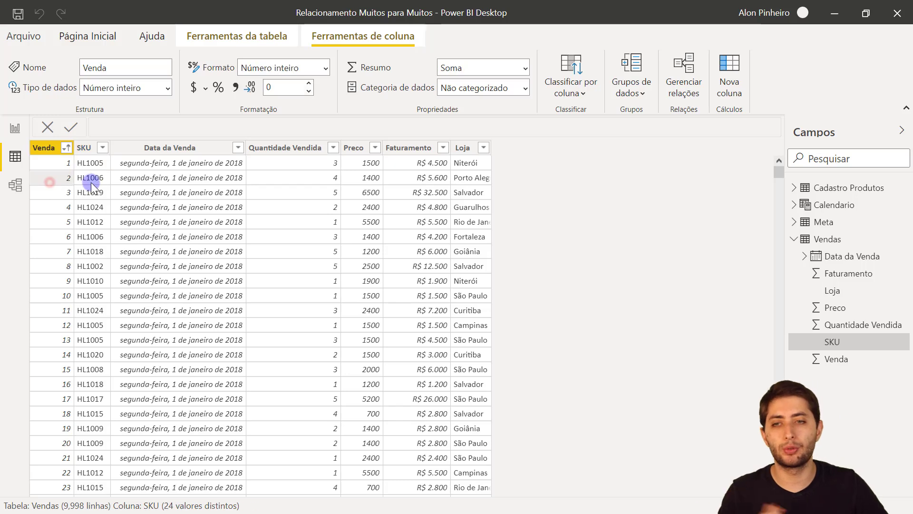
click(96, 180)
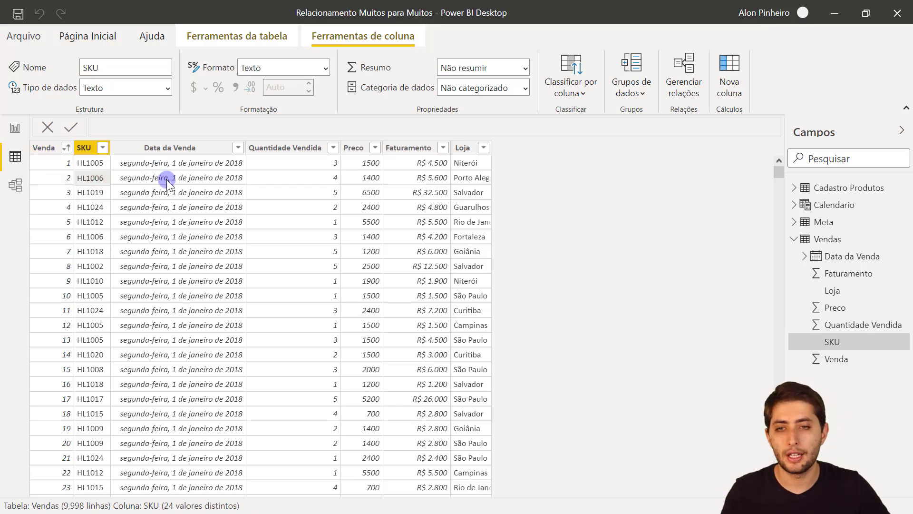
click(219, 180)
click(292, 179)
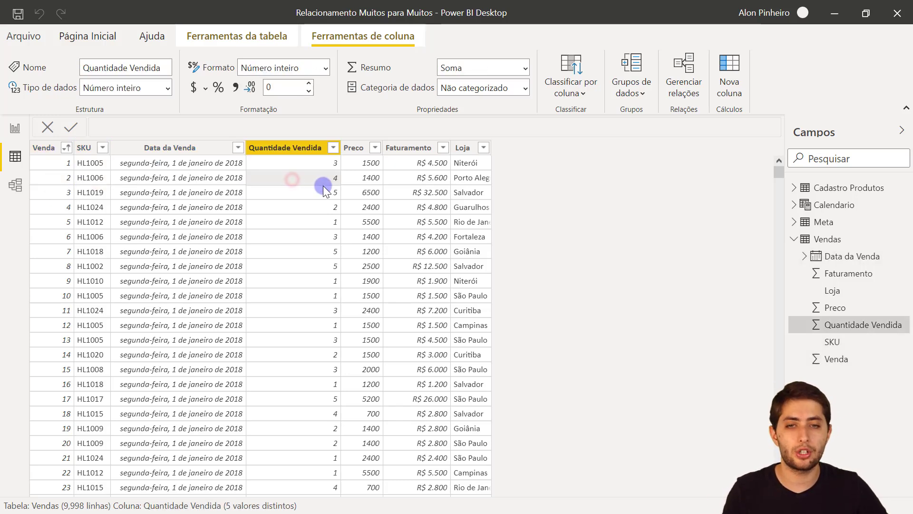
click(351, 180)
click(416, 179)
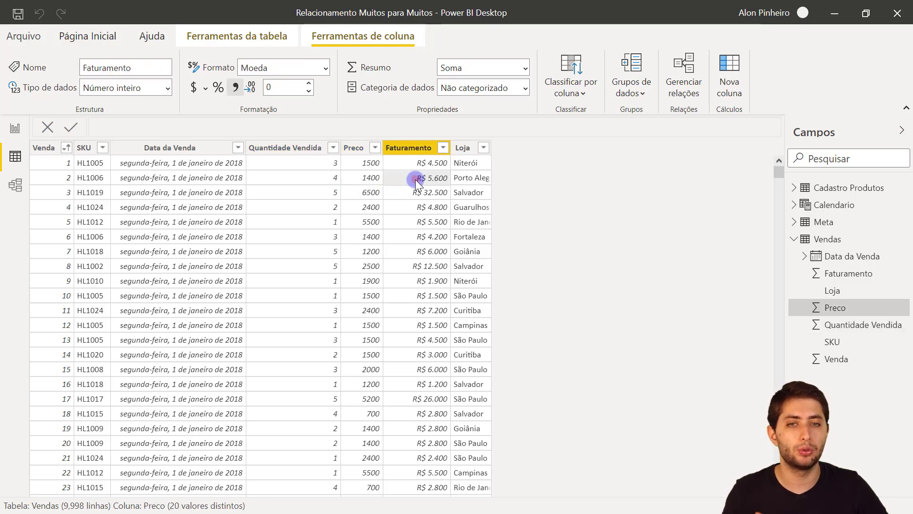
Widen the Loja column of the Vendas table to fit its full store names.
click(462, 175)
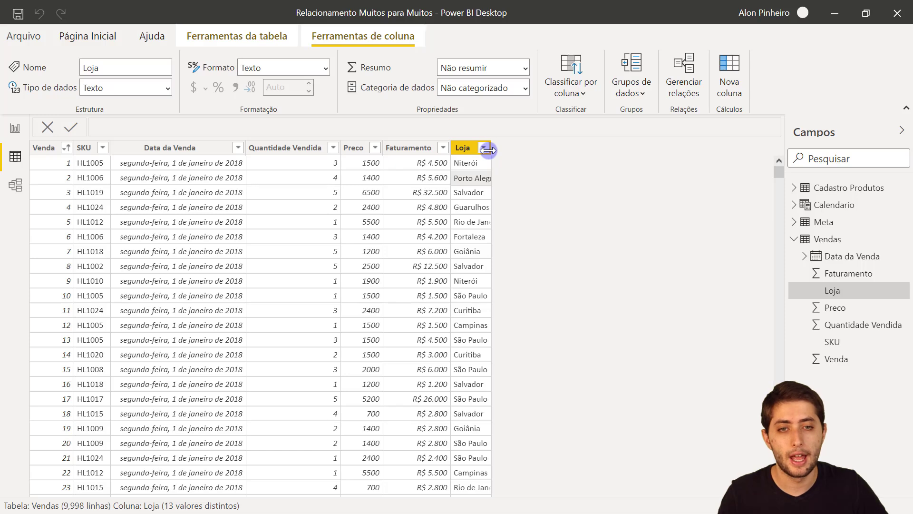
double_click(492, 151)
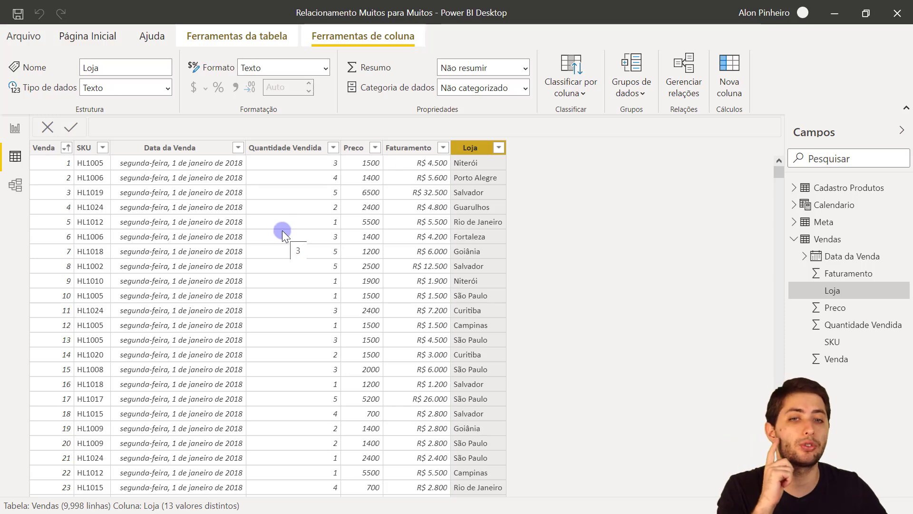
click(423, 164)
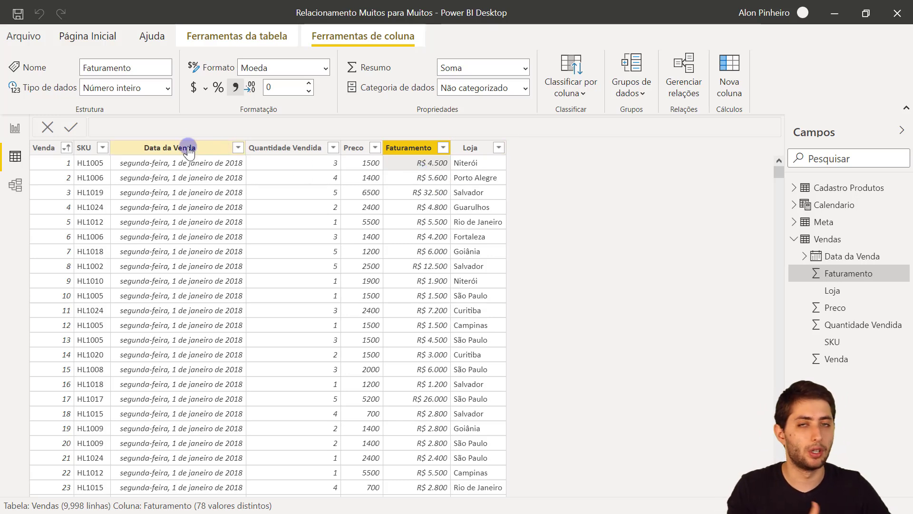
Add a matrix visual to the blank report page and enlarge it to about twice its default width.
click(8, 126)
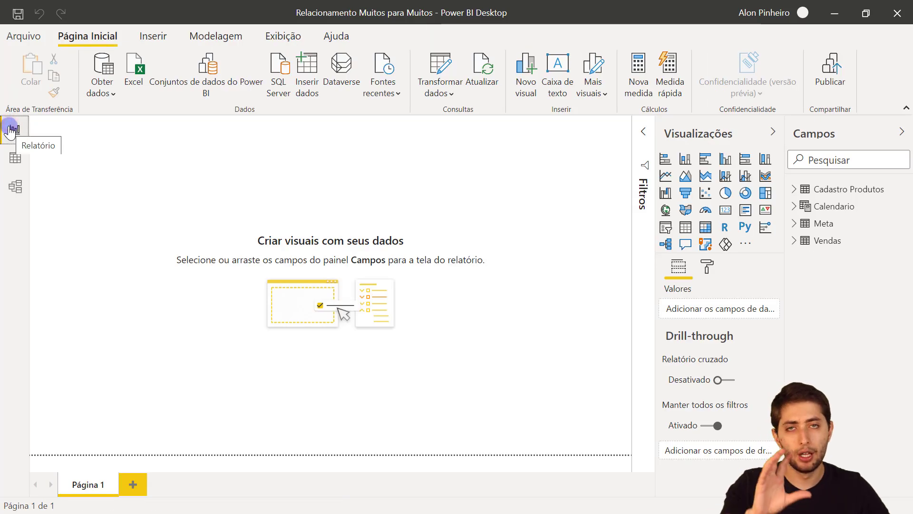
click(704, 229)
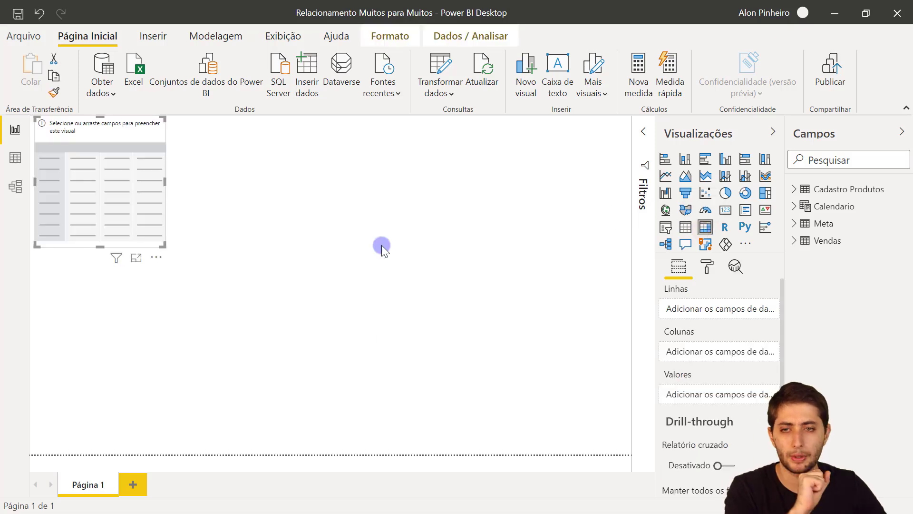
drag(180, 260, 309, 294)
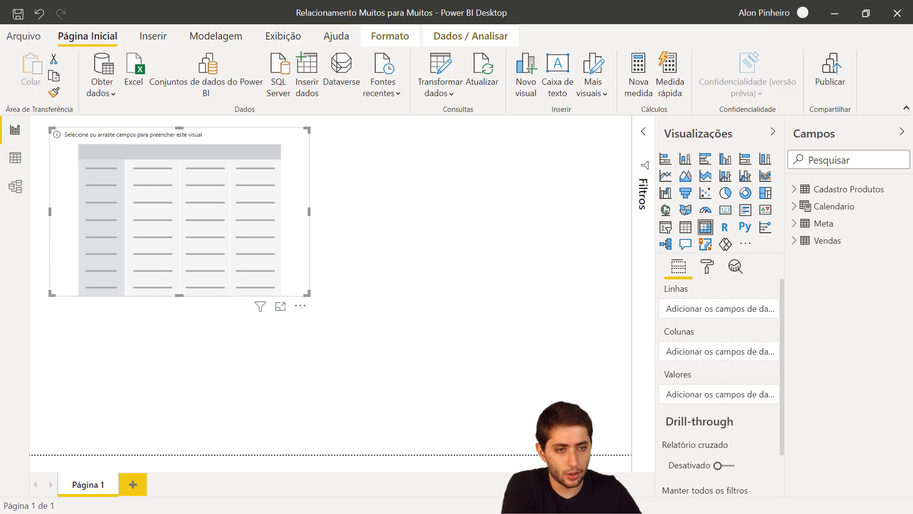
Fill the matrix with Loja from Vendas as rows and Faturamento as values, stretching it downward to fit all stores.
click(794, 240)
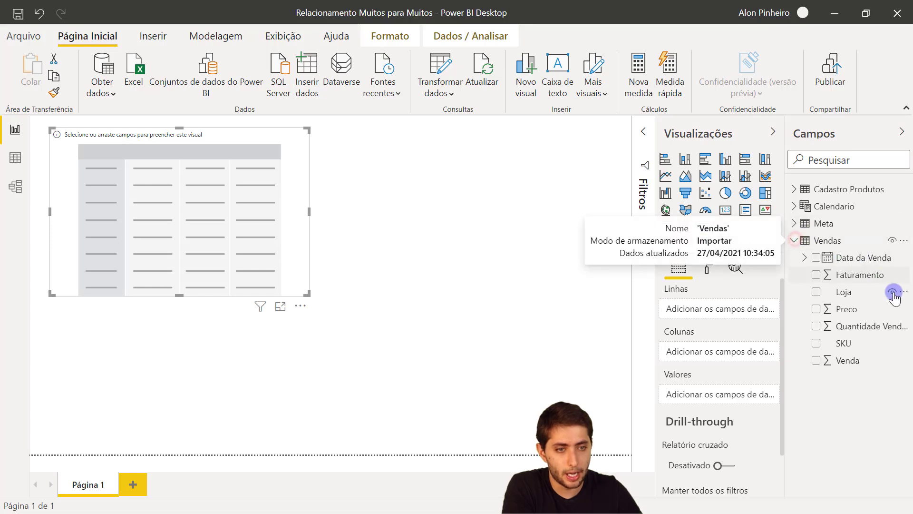
drag(893, 292, 714, 309)
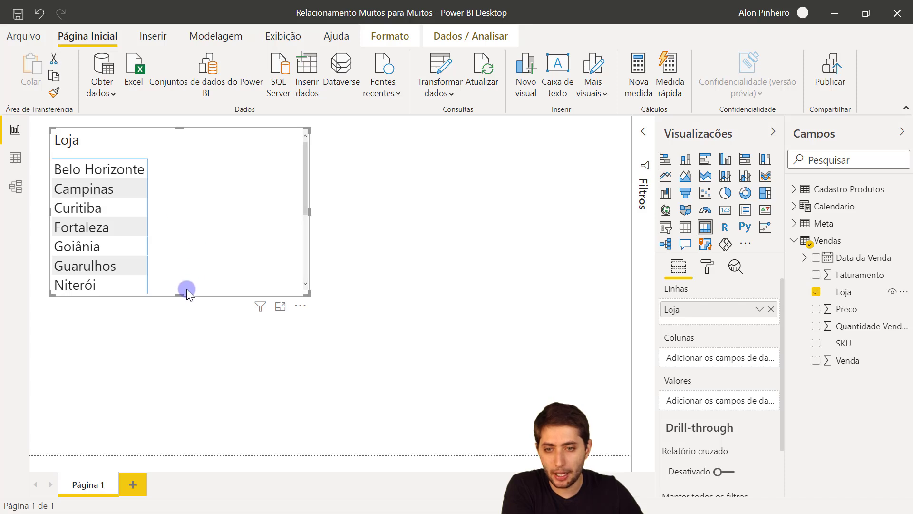
drag(188, 293, 216, 408)
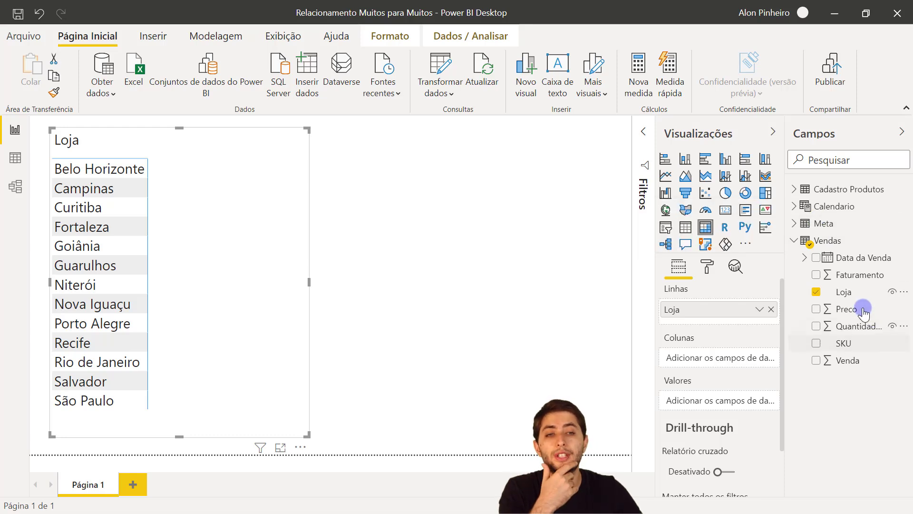
drag(862, 274, 702, 393)
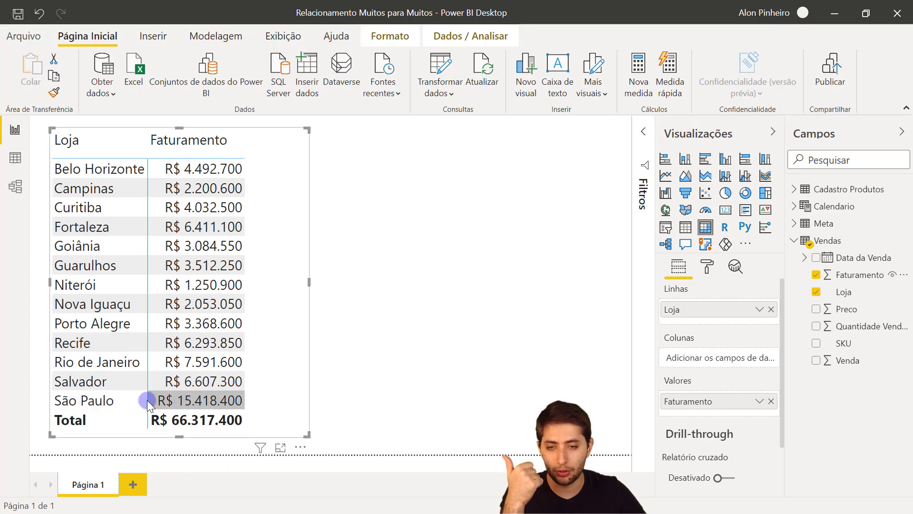
mouse_move(263, 447)
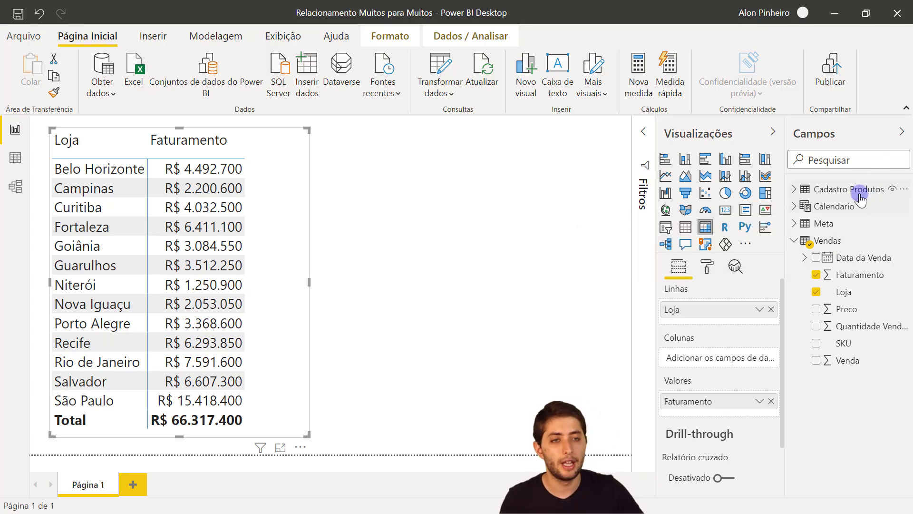
Return to the Vendas table data and examine its SKU column.
click(16, 157)
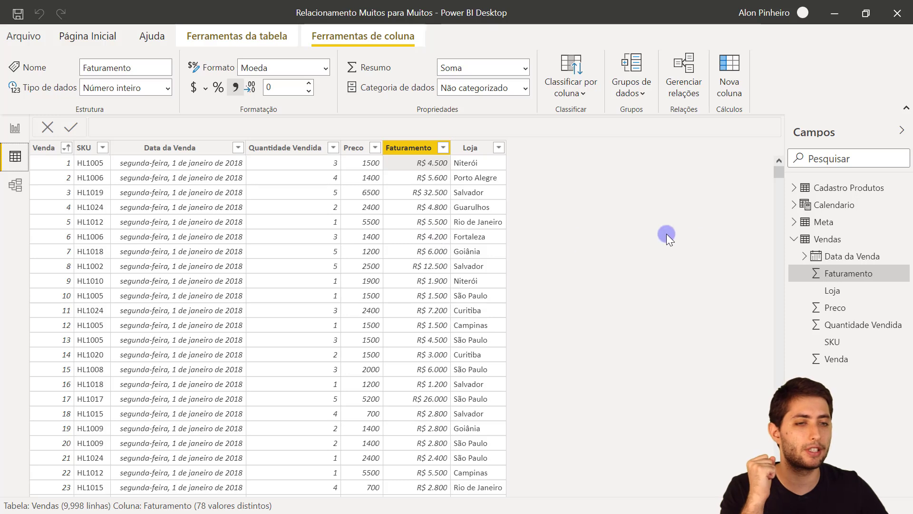
click(794, 239)
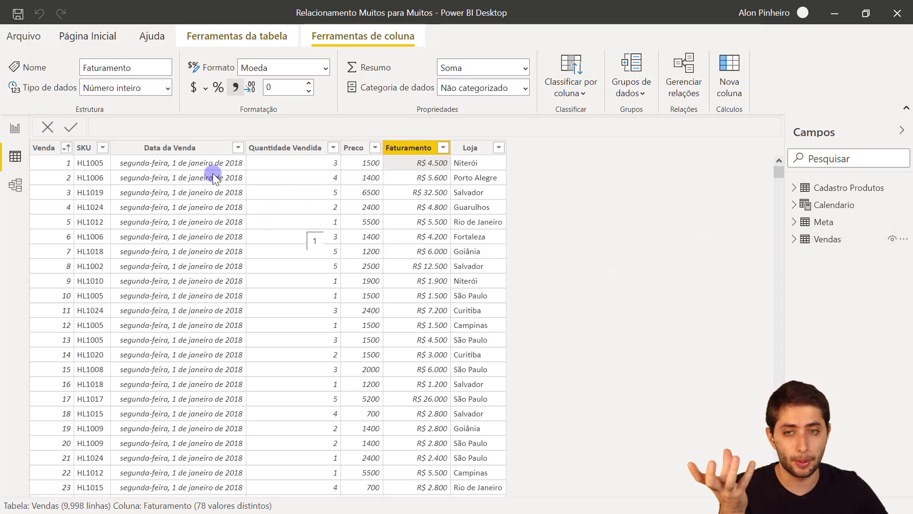
click(92, 149)
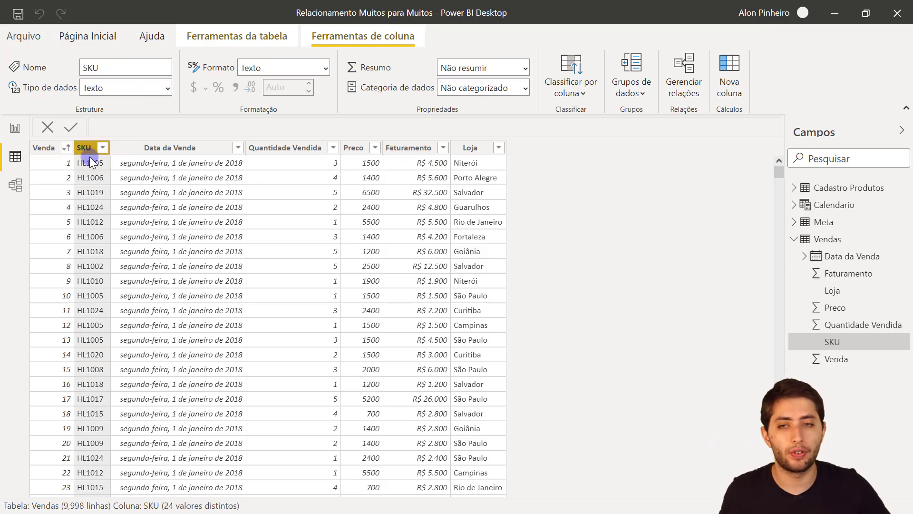
click(89, 163)
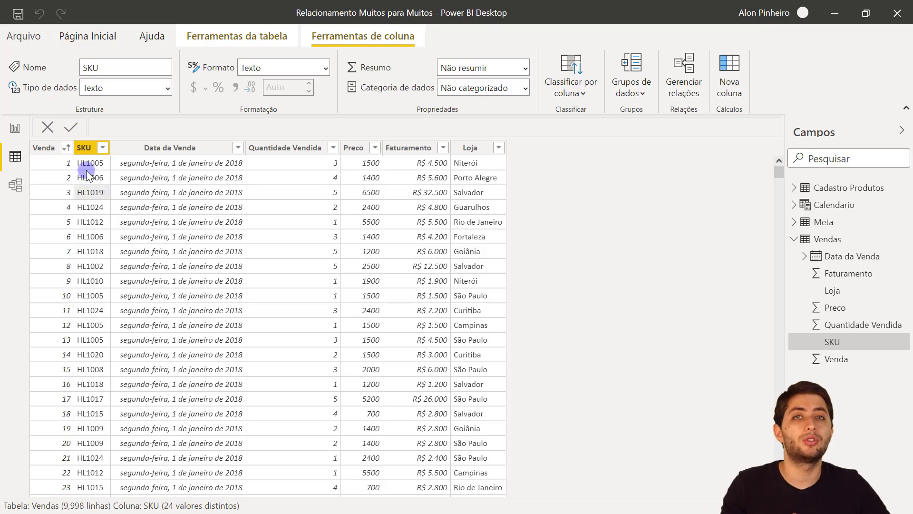
click(92, 150)
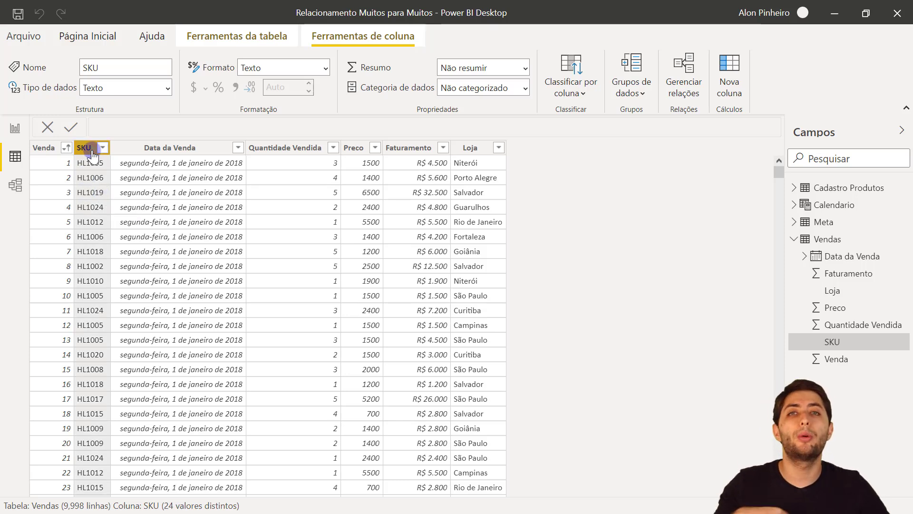
Open the Cadastro Produtos table data and examine its SKU column down to the last row.
click(815, 199)
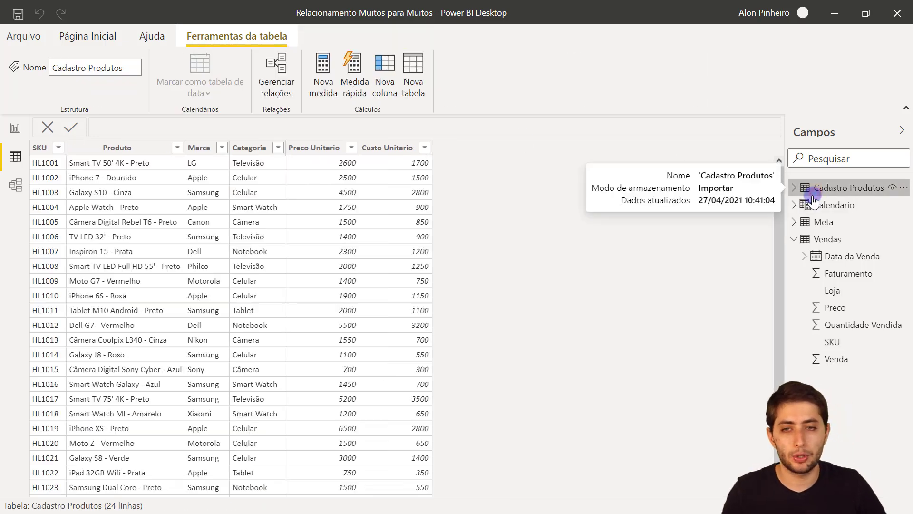
click(49, 166)
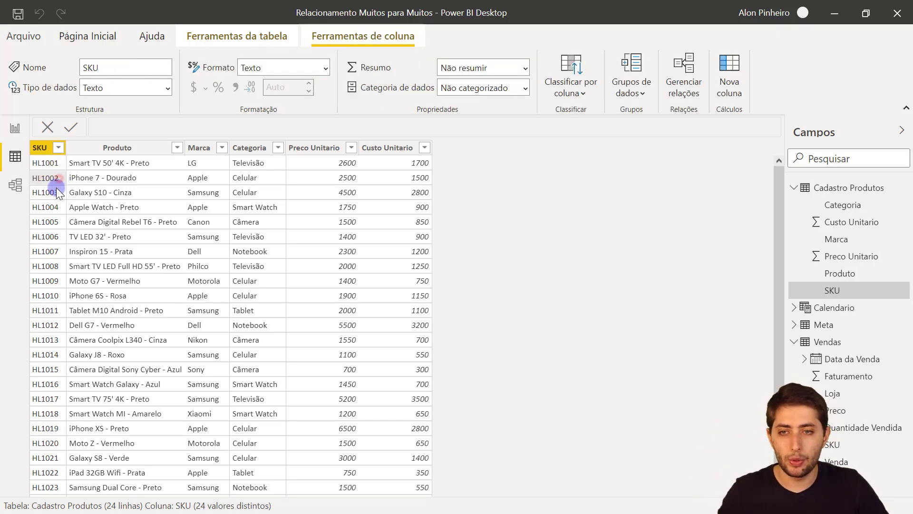
scroll(75, 244, down, 1)
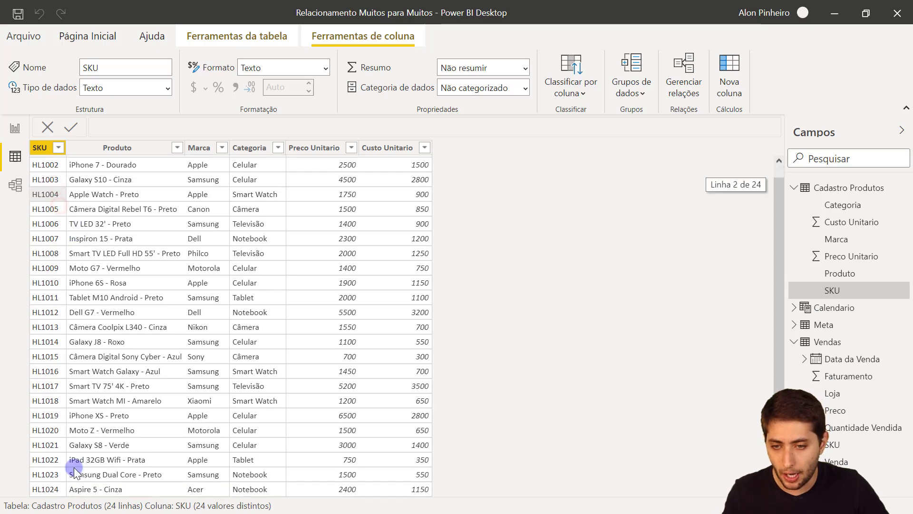
scroll(75, 471, up, 1)
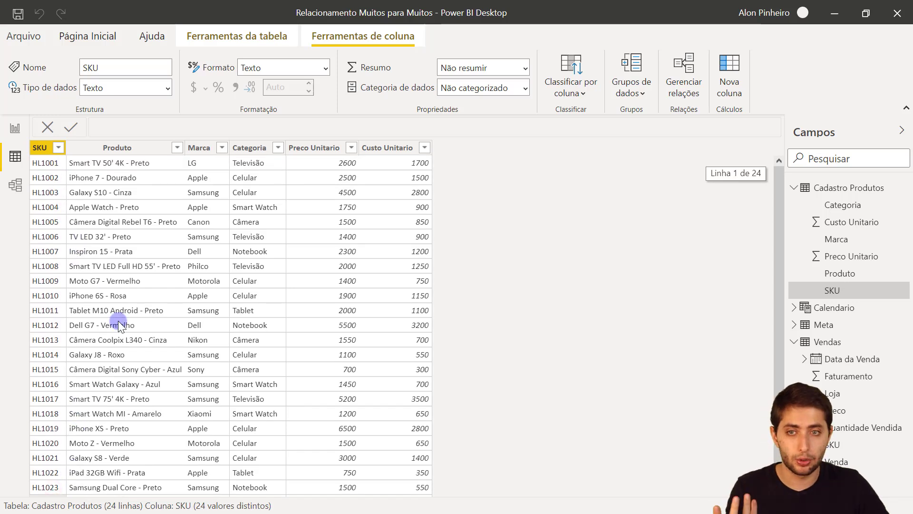
Examine the Produto, Marca, Categoria, Preco Unitario and Custo Unitario columns of Cadastro Produtos, and collapse its field list.
click(135, 151)
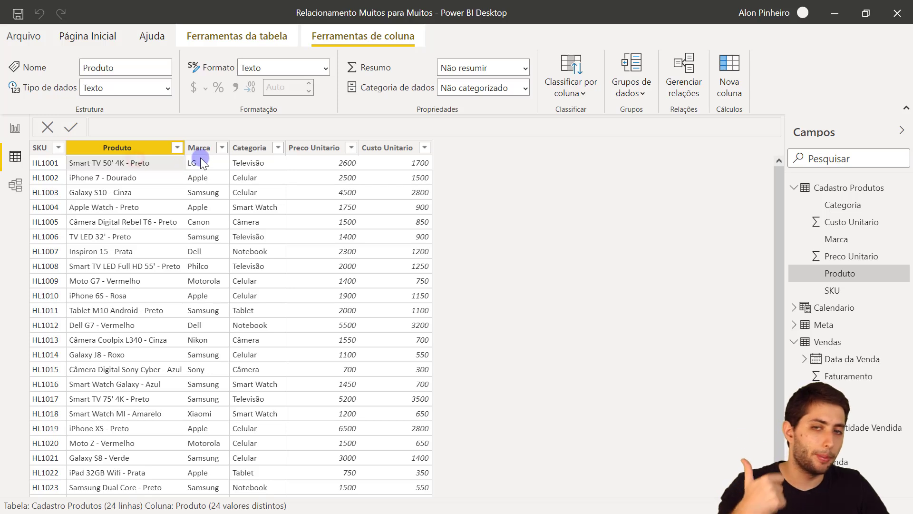
click(201, 157)
click(247, 161)
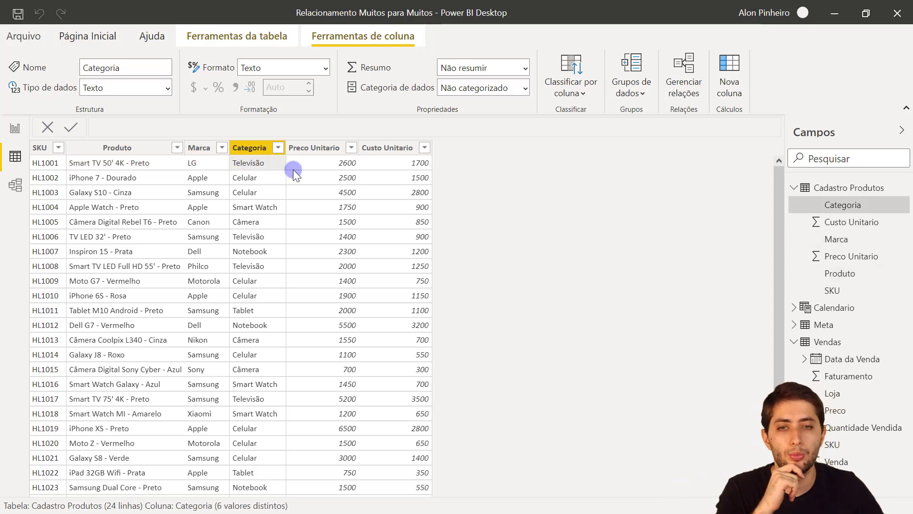
click(306, 164)
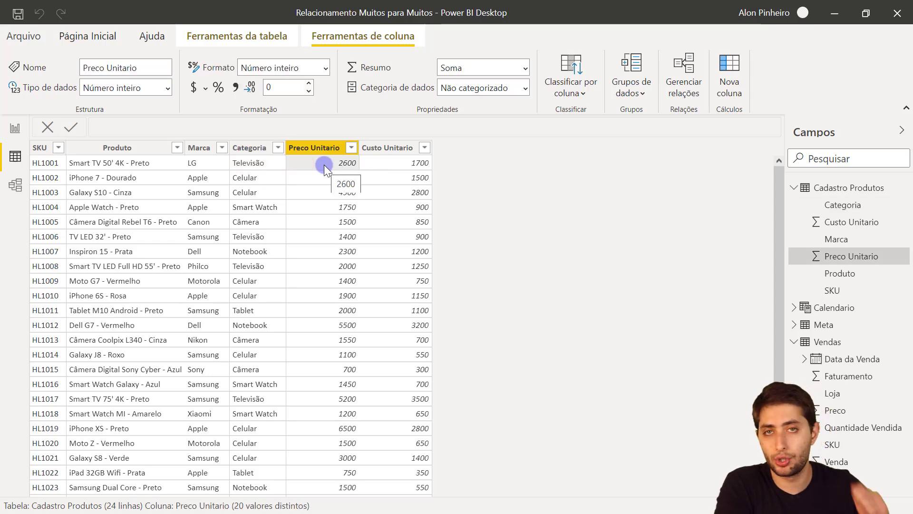
click(396, 152)
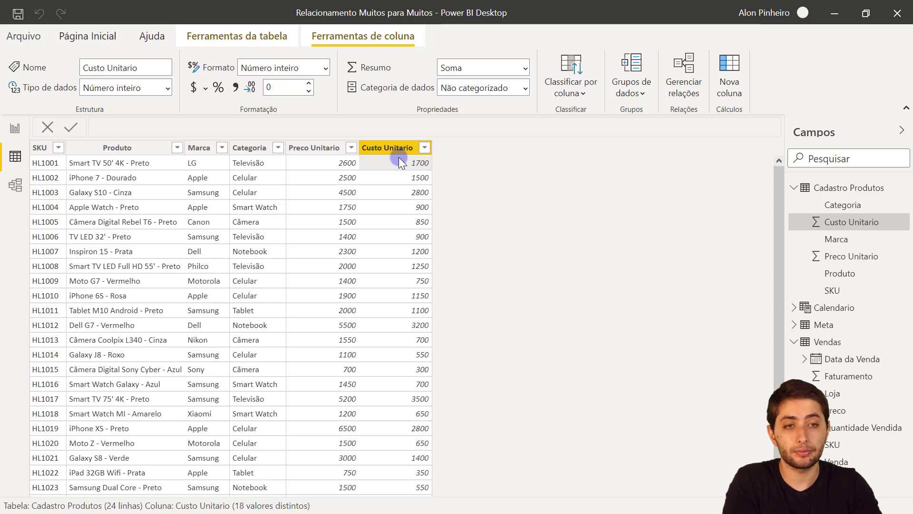
click(794, 187)
click(832, 188)
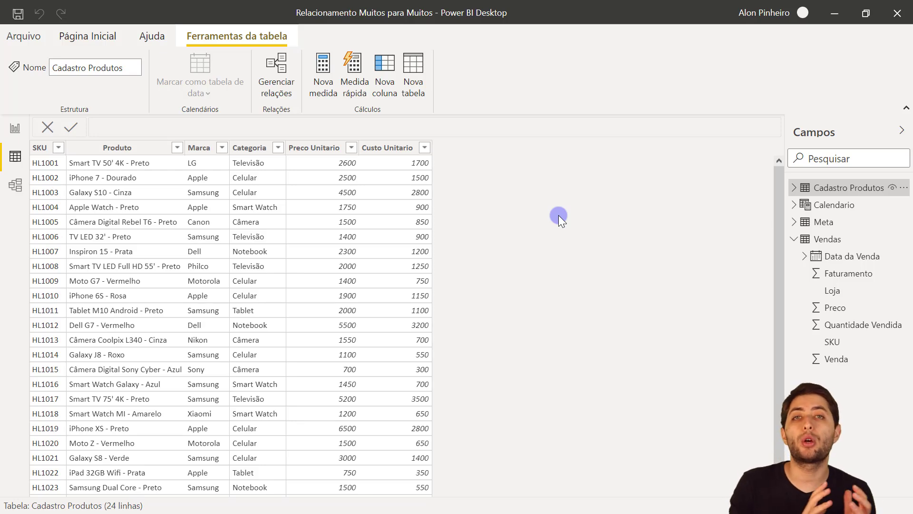
Examine the Faturamento and Loja columns of the Vendas table and compare them with the Cadastro Produtos data.
click(827, 244)
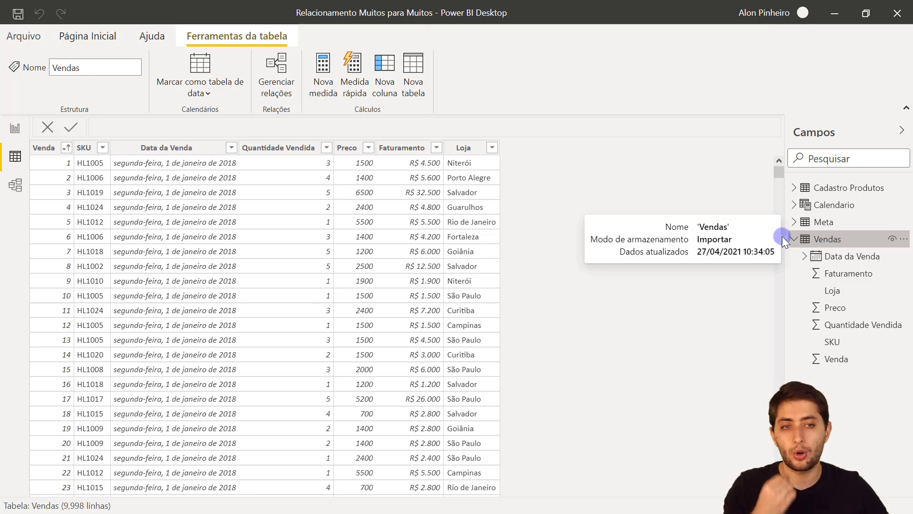
click(426, 147)
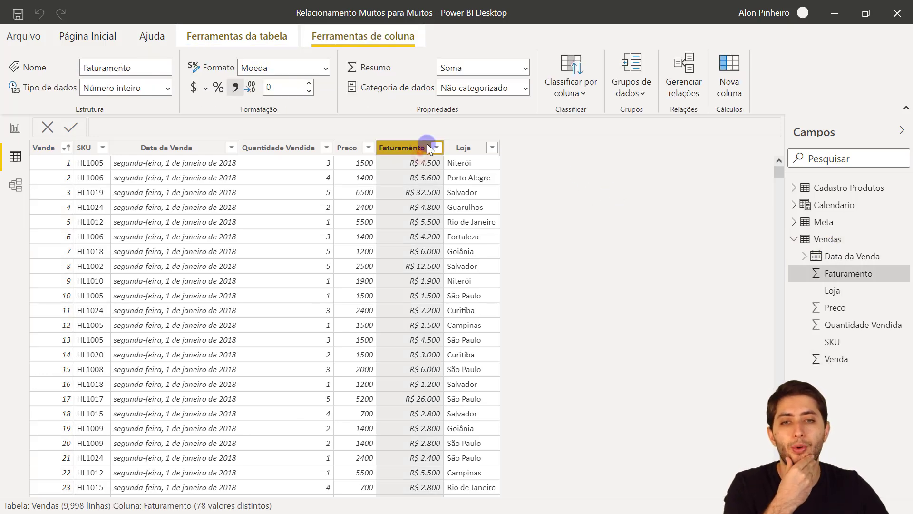
click(460, 150)
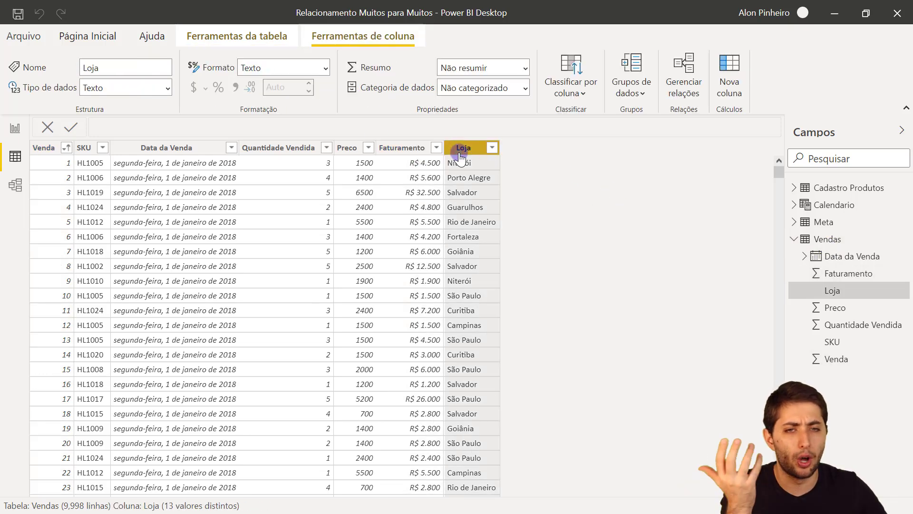
click(402, 149)
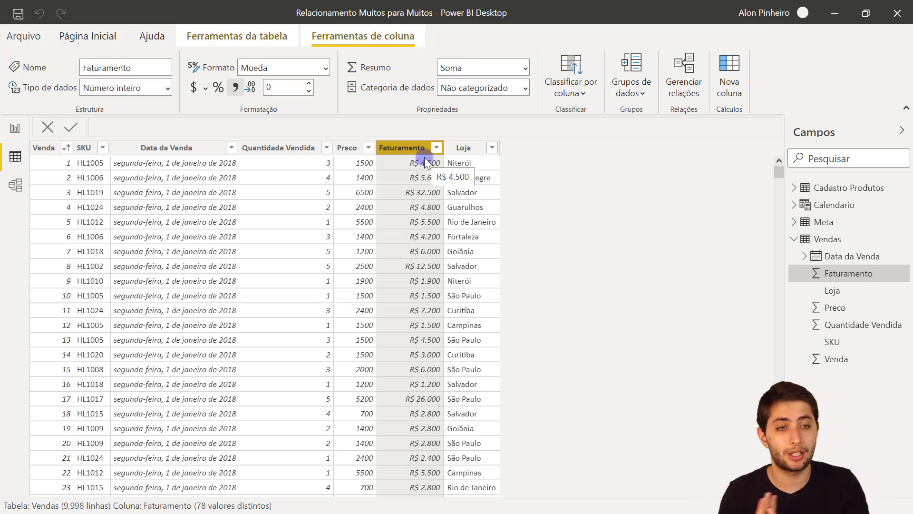
click(849, 190)
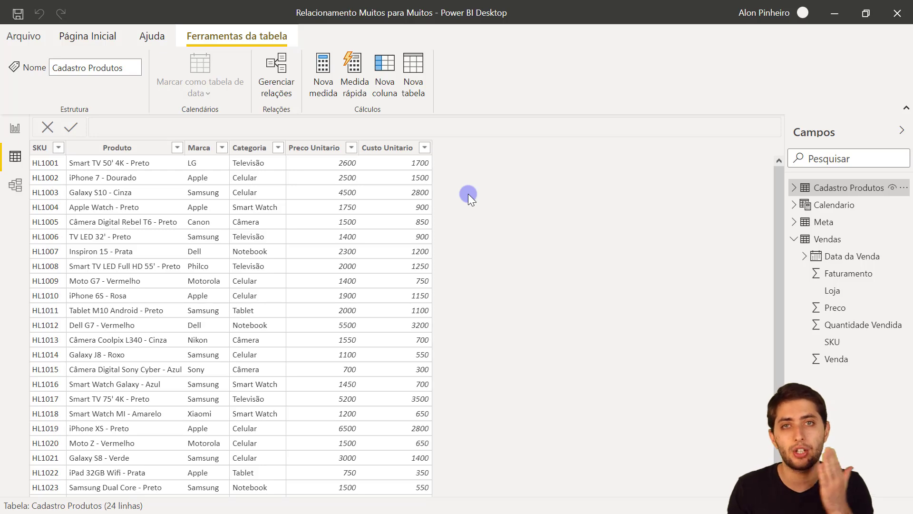
Replace Loja with Categoria from Cadastro Produtos as the rows of the report page's Faturamento matrix.
click(14, 128)
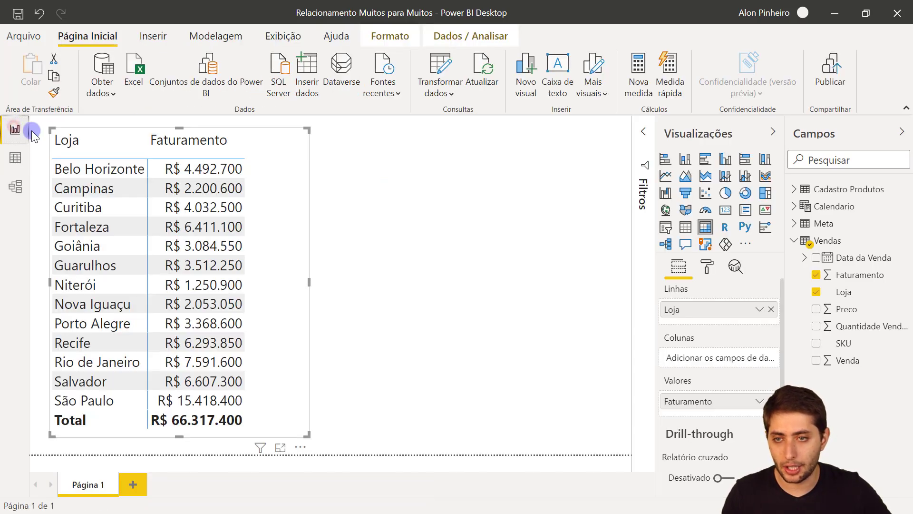
click(283, 215)
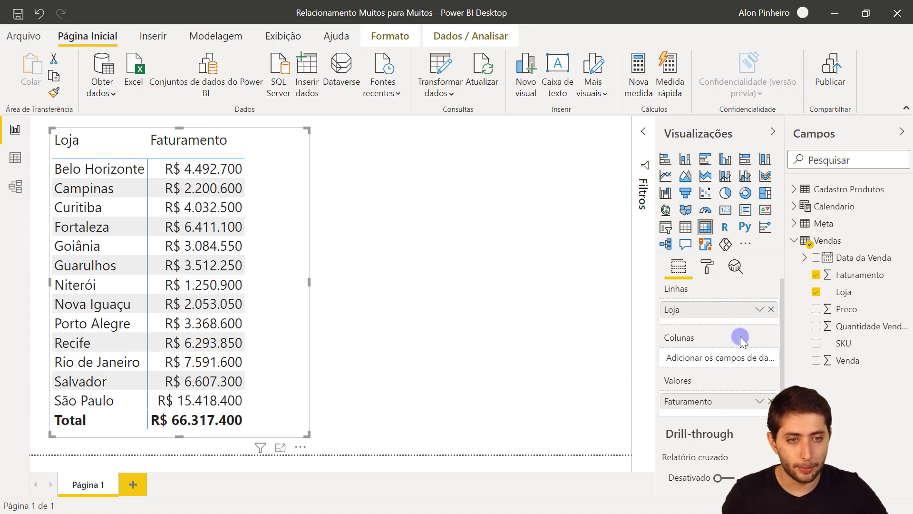
click(772, 310)
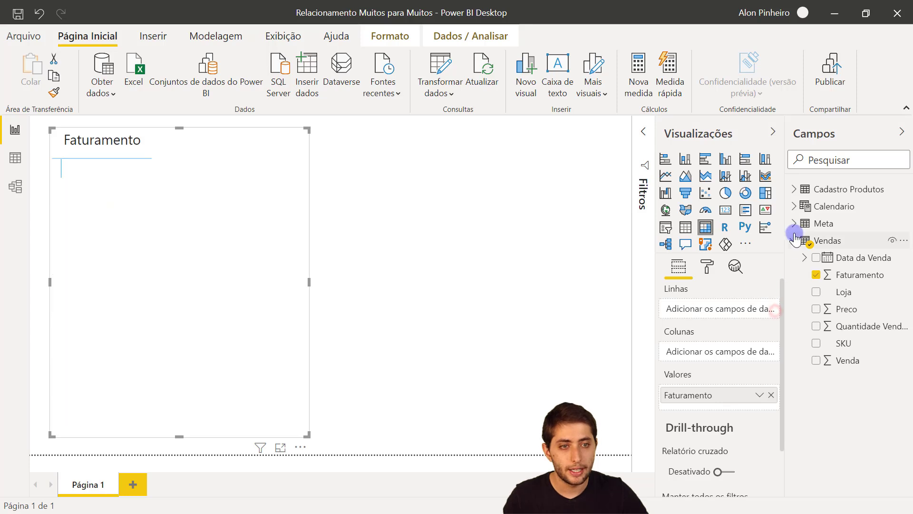
click(794, 189)
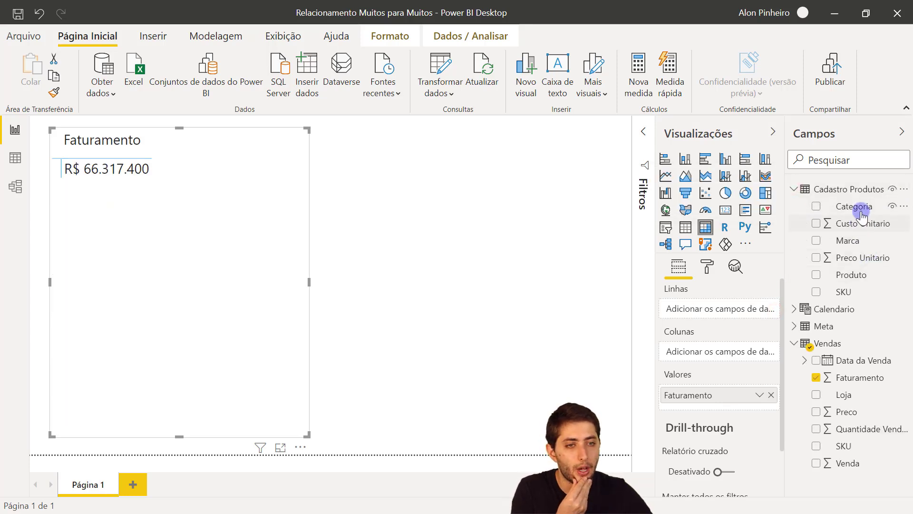
drag(863, 210, 709, 310)
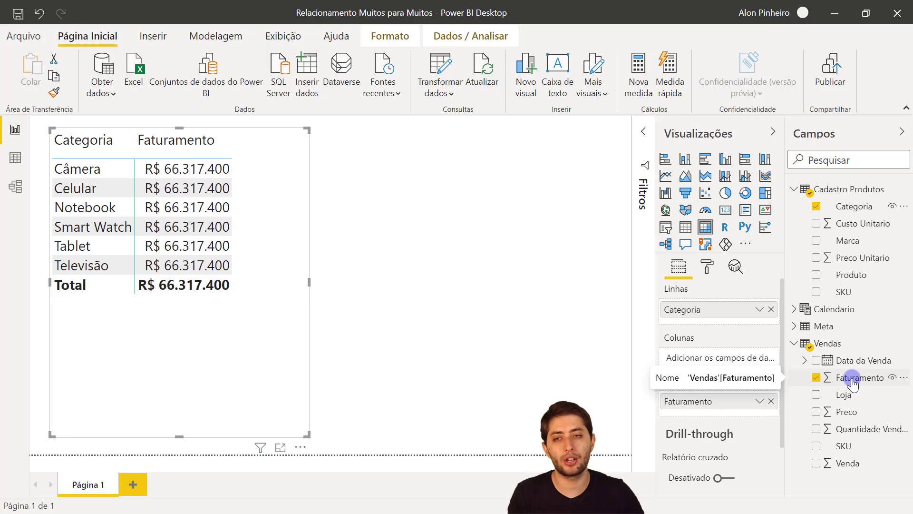
Show the model diagram of all tables and collapse its Propriedades and Campos panes.
click(16, 186)
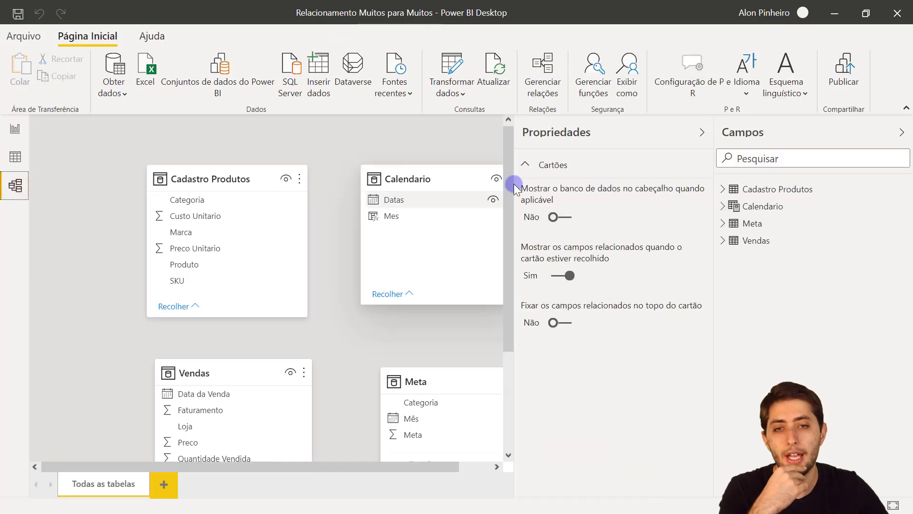
click(702, 133)
click(901, 138)
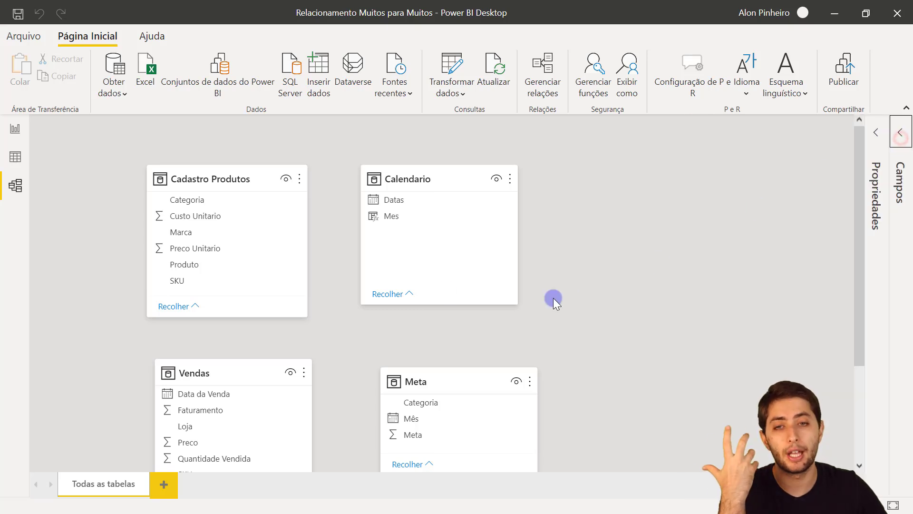
Examine the Cadastro Produtos and Vendas tables in the model diagram for a relationship between them.
click(218, 177)
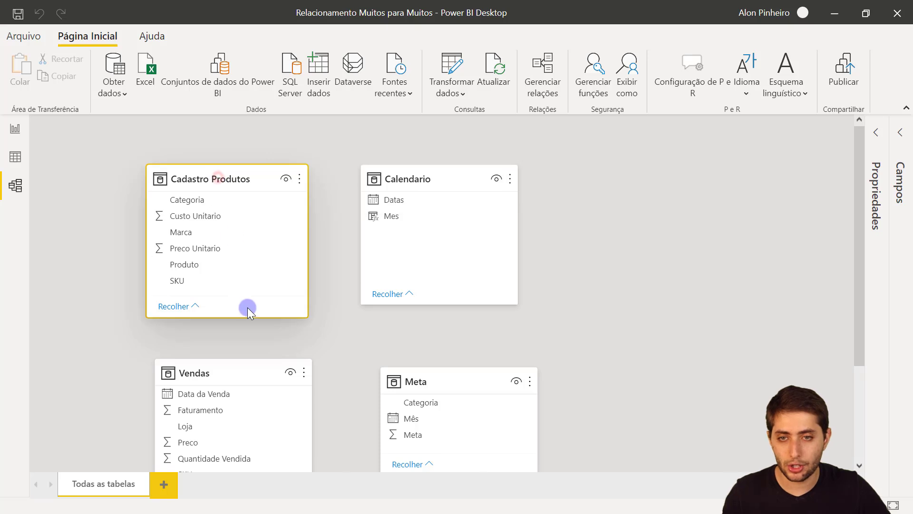
drag(233, 184, 233, 174)
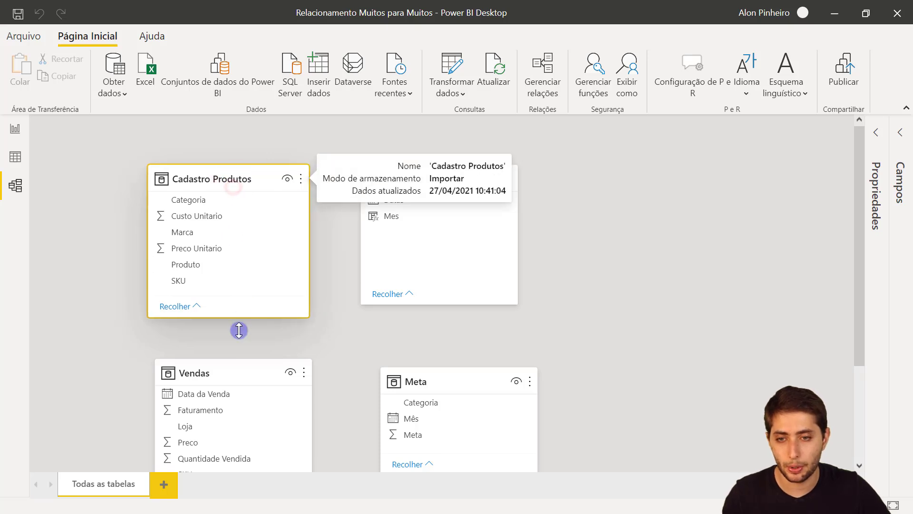
click(235, 372)
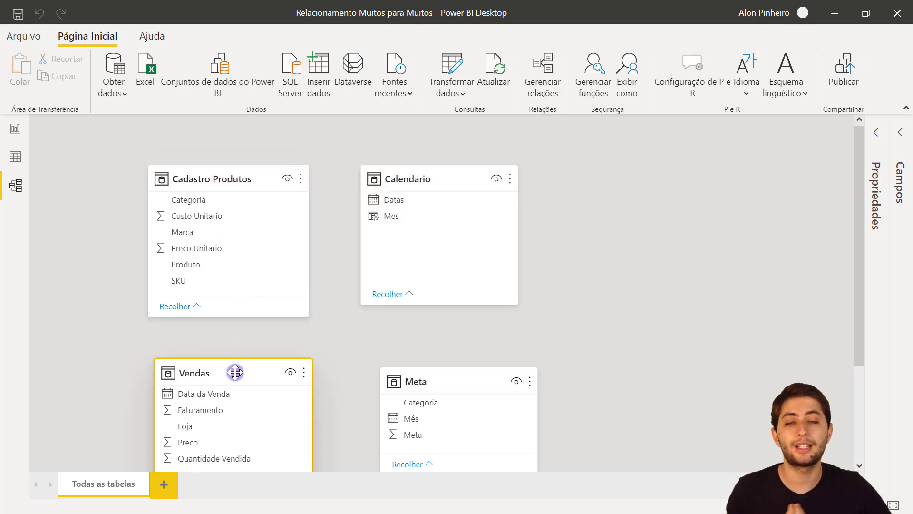
click(215, 179)
click(234, 360)
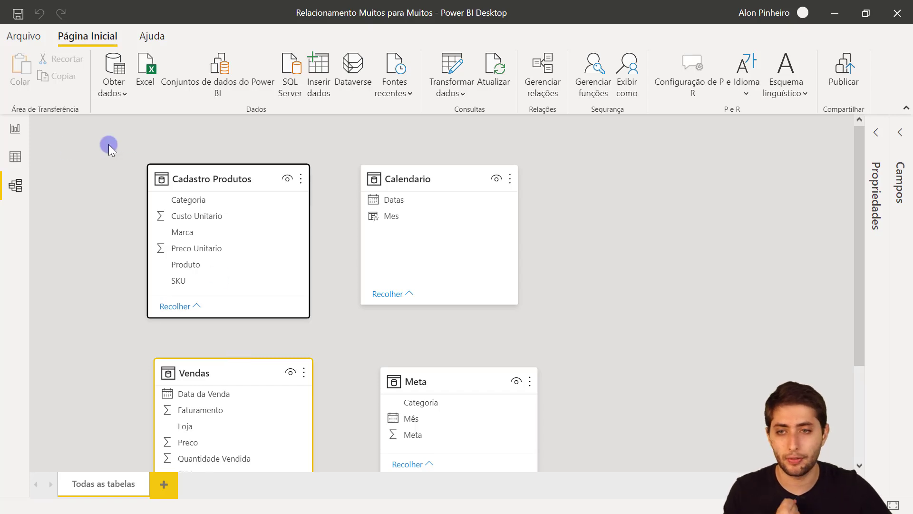
Return to the table data, collapse the Vendas field list and look through the rows of the Vendas table.
click(30, 154)
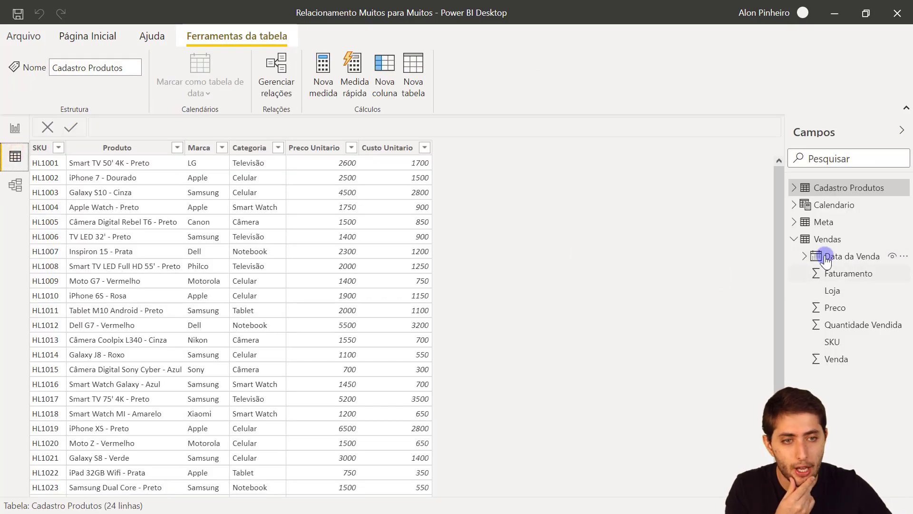
click(795, 240)
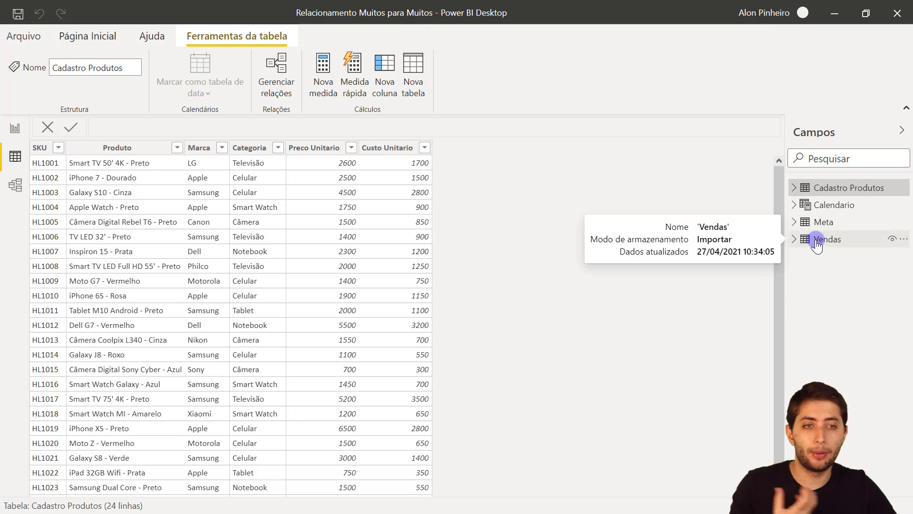
click(818, 242)
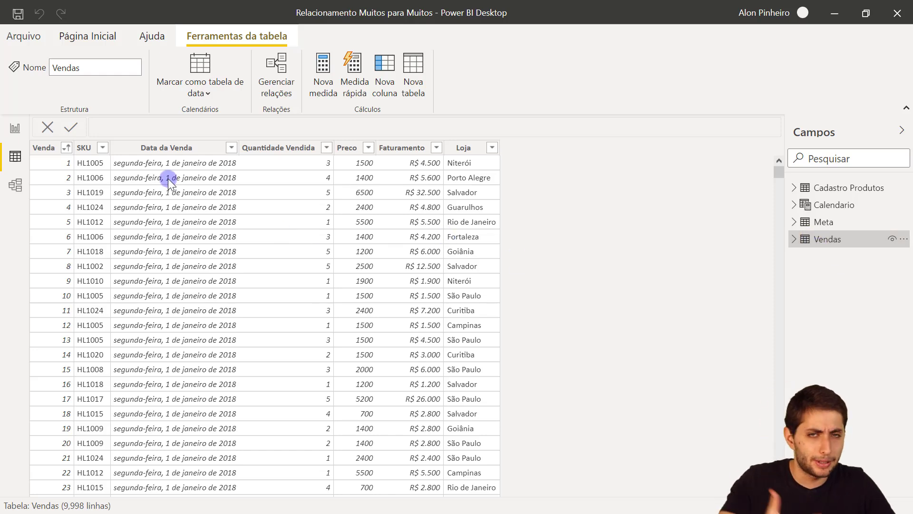
scroll(168, 179, down, 3)
scroll(170, 185, up, 3)
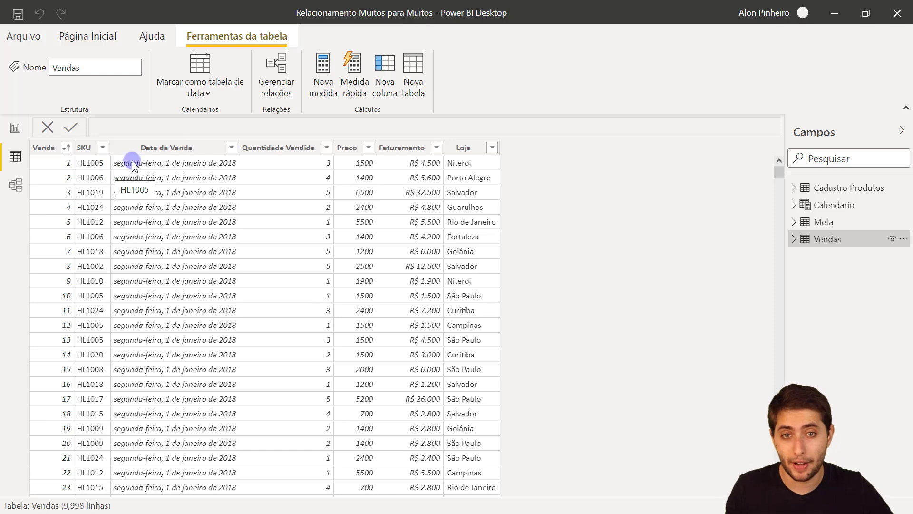
Review the SKU, Produto, Marca and Categoria columns of the Cadastro Produtos table.
click(814, 190)
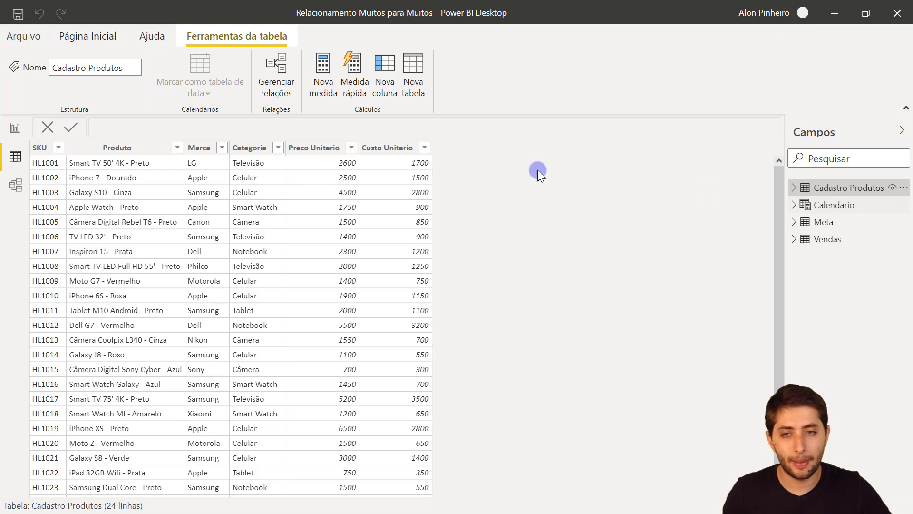
click(41, 148)
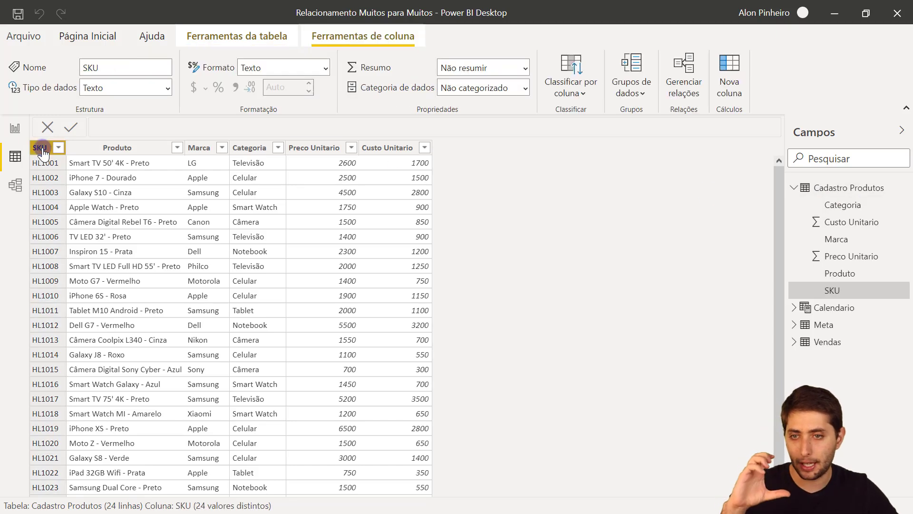
click(94, 148)
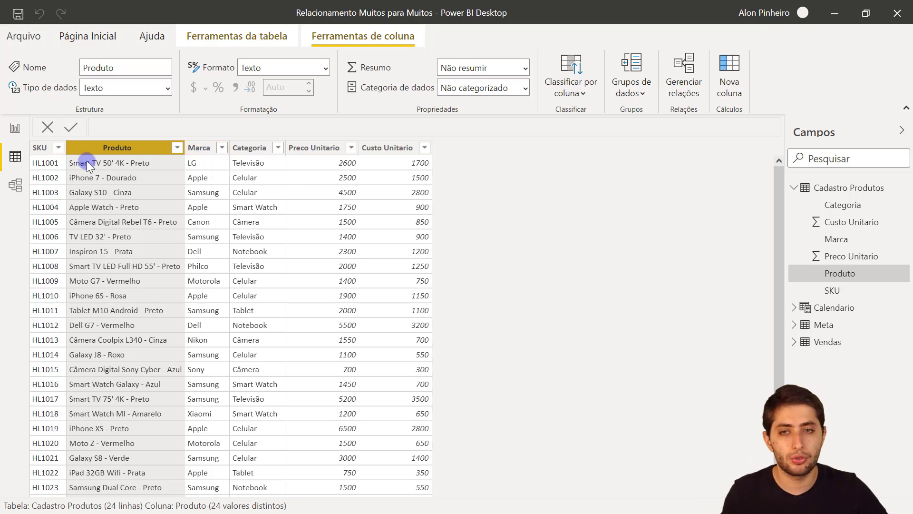
click(95, 148)
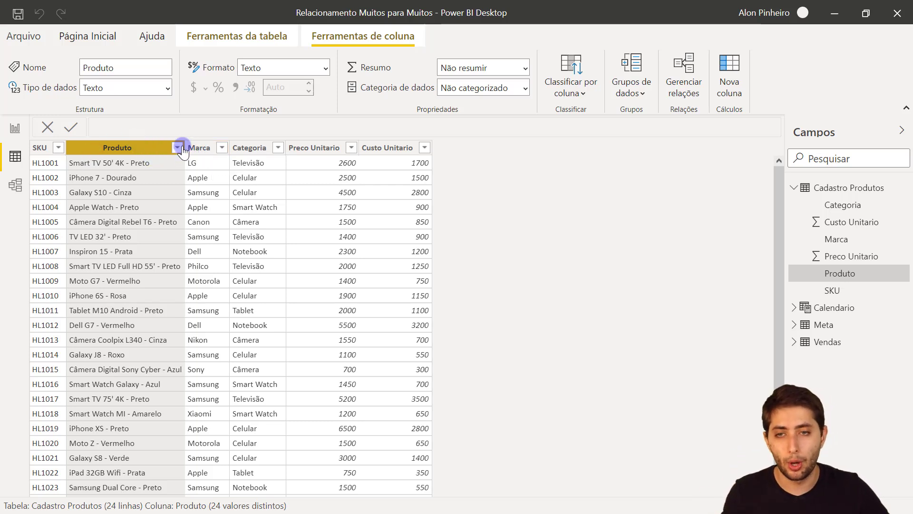
click(41, 148)
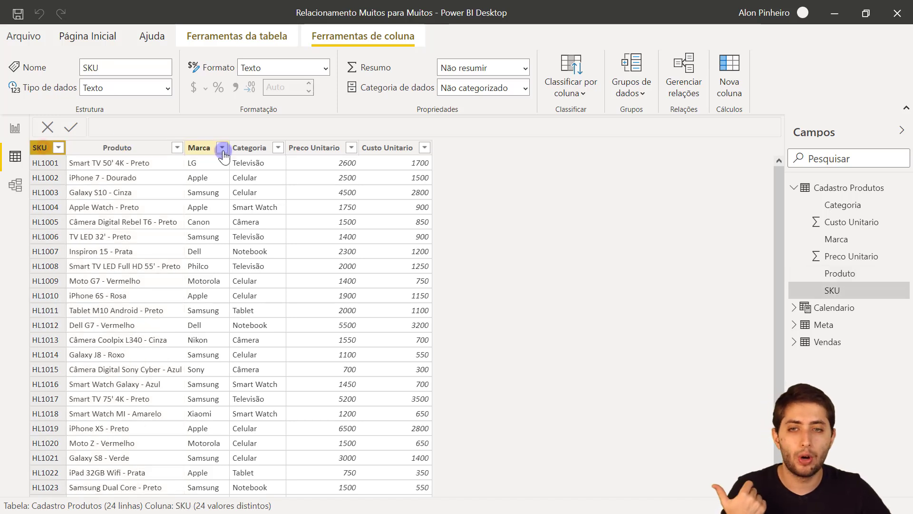
click(207, 148)
click(242, 149)
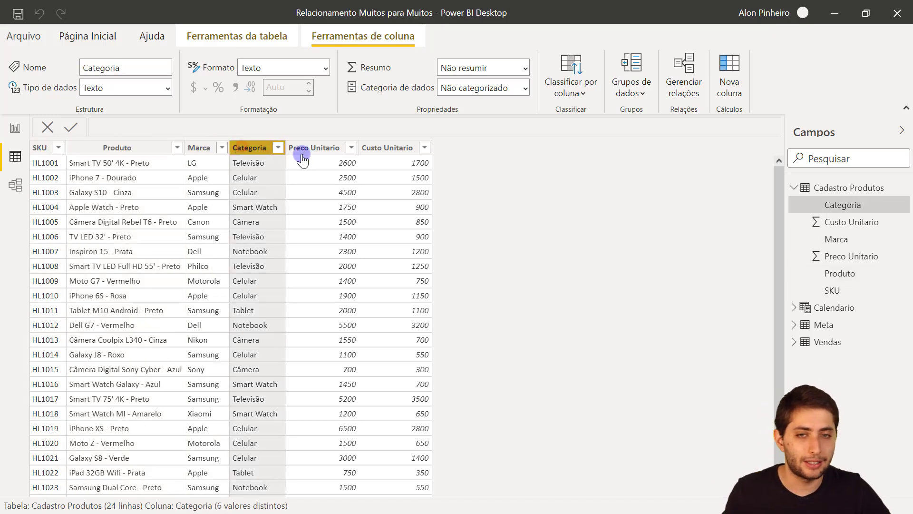
Review the Preco Unitario and Custo Unitario columns of Cadastro Produtos and collapse that table's field list.
click(307, 148)
click(370, 149)
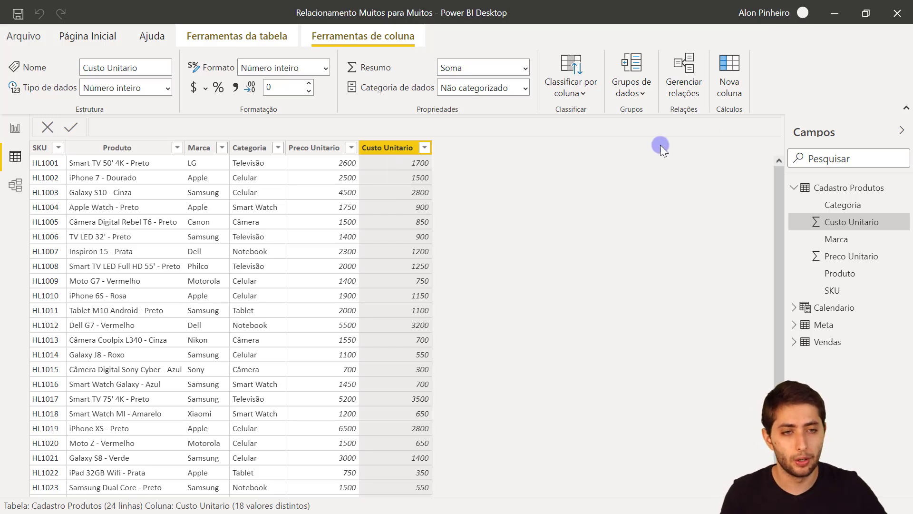
click(785, 190)
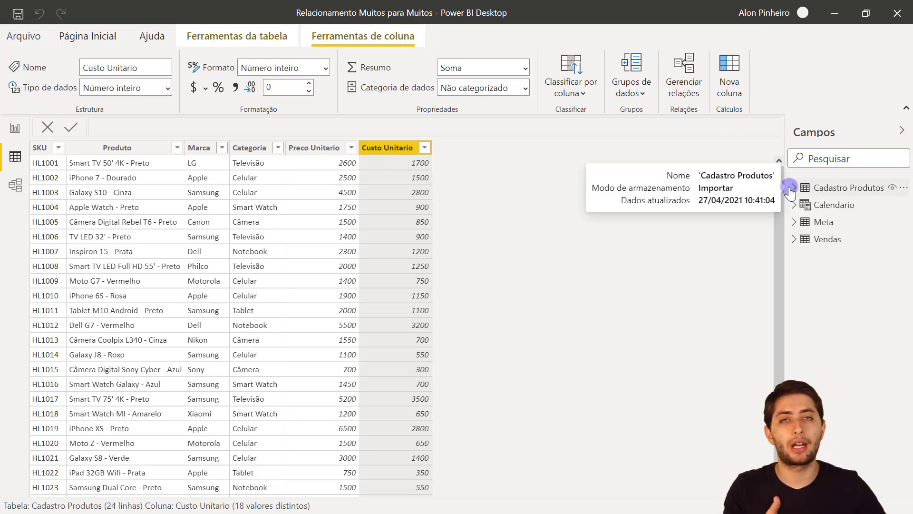
Compare the data of the Vendas and Cadastro Produtos tables, alternating between the two.
click(830, 240)
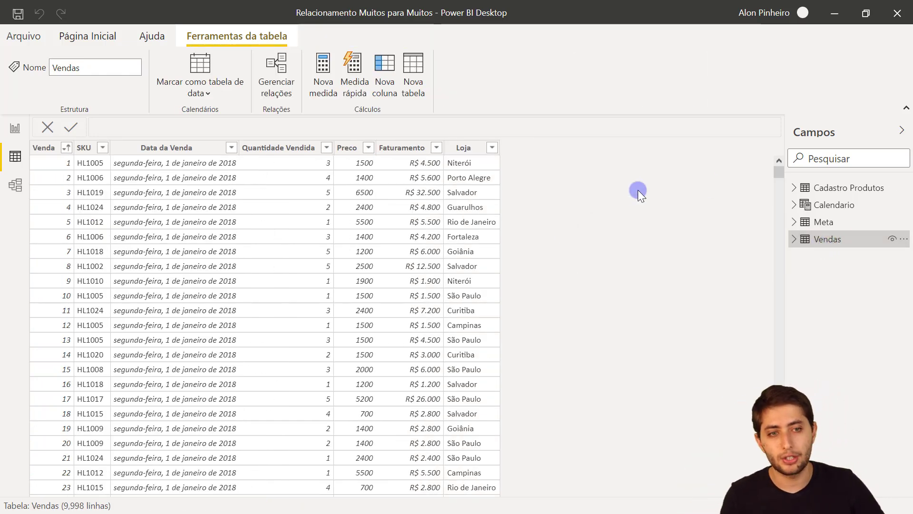
click(817, 191)
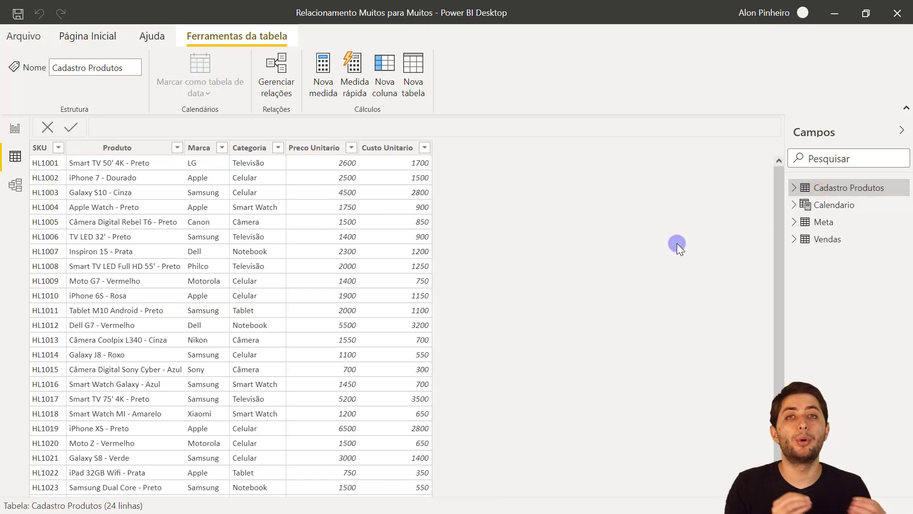
click(846, 242)
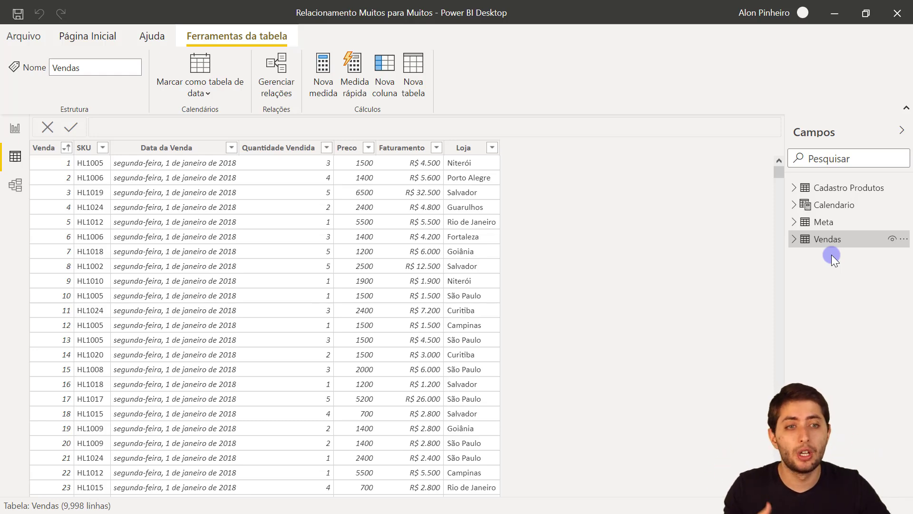
click(856, 187)
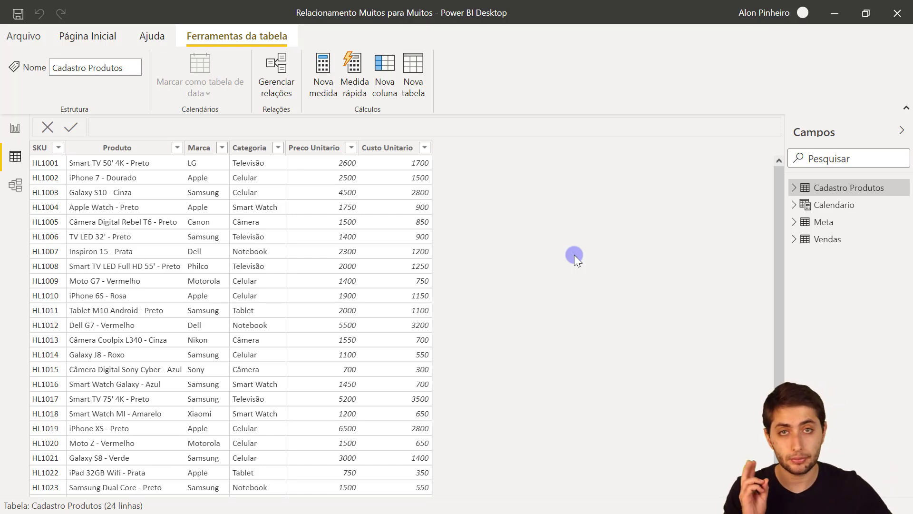
click(811, 238)
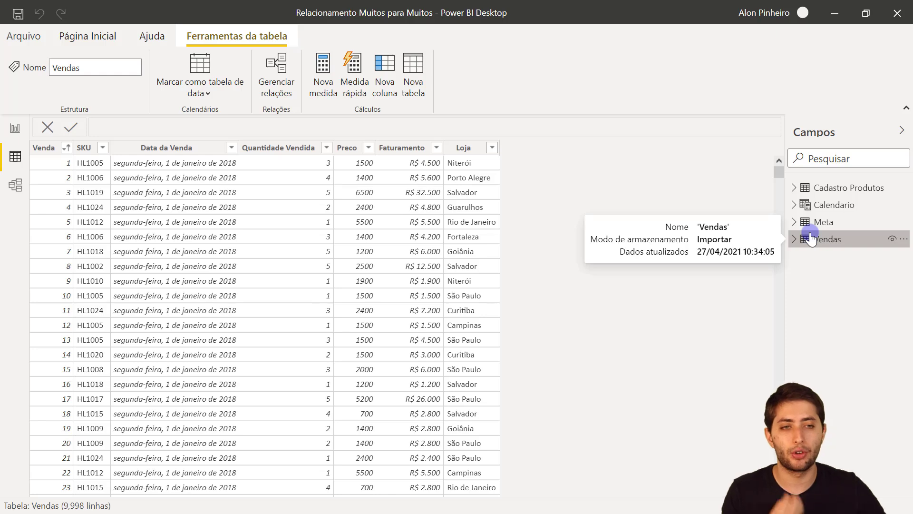
Show the model diagram and check the Vendas and Cadastro Produtos tables for a link between them.
click(15, 186)
click(219, 370)
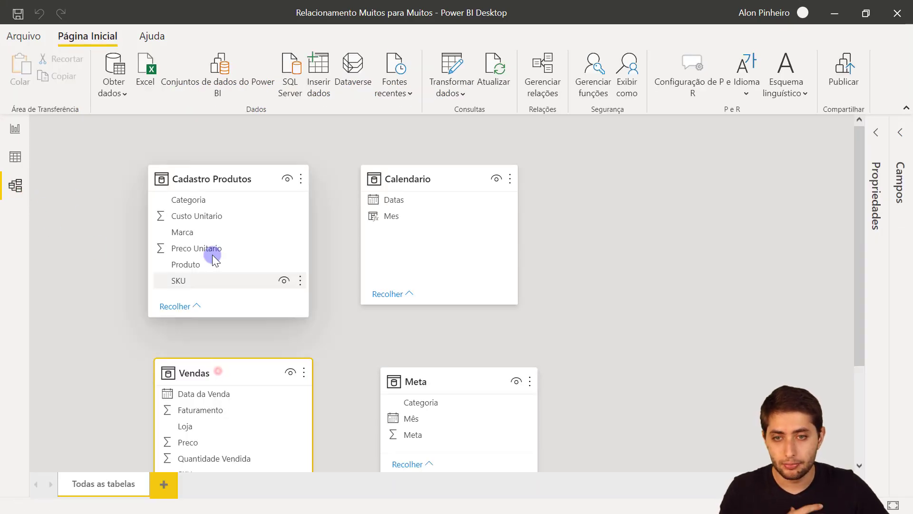
click(221, 179)
click(192, 373)
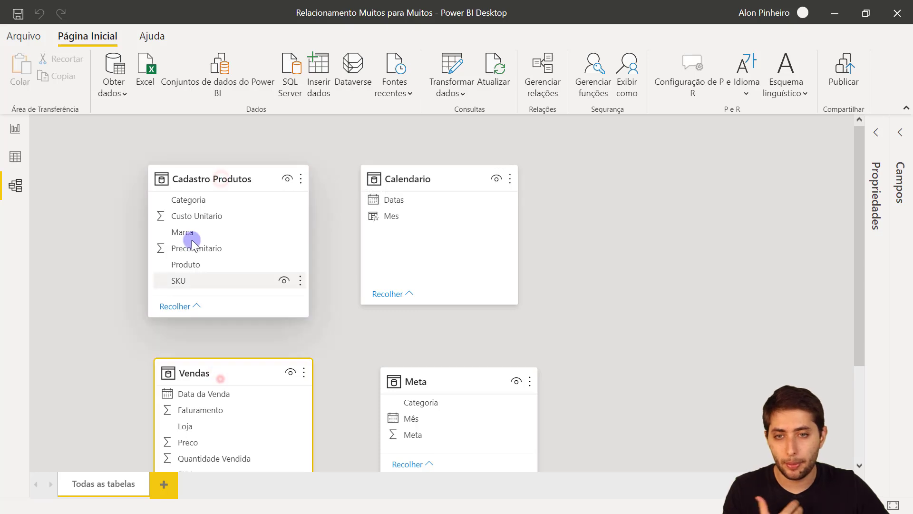
click(201, 179)
click(219, 383)
click(215, 215)
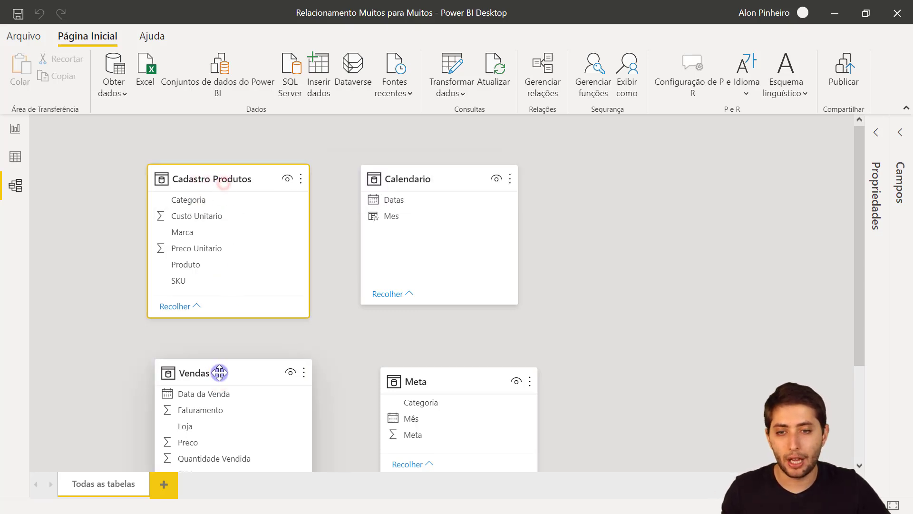
click(219, 373)
click(205, 181)
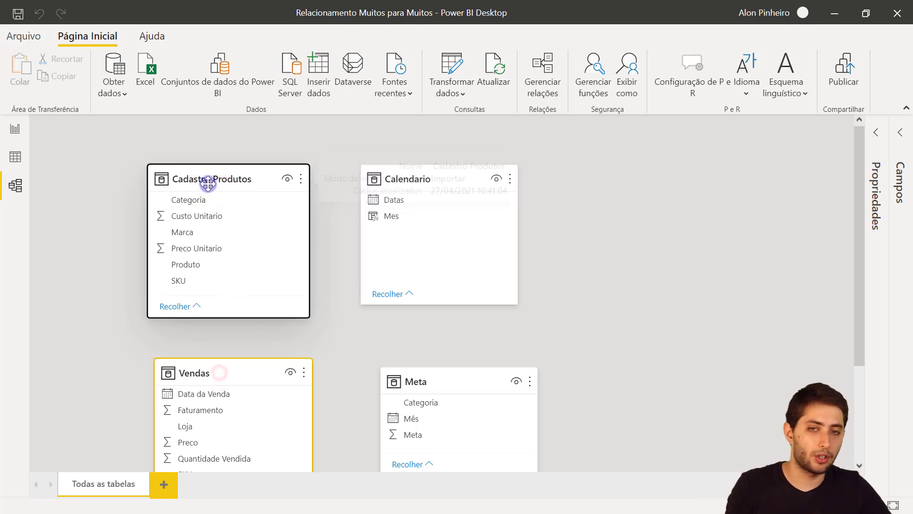
Return to the table data and compare the SKU columns of Vendas and Cadastro Produtos as the common field.
click(15, 158)
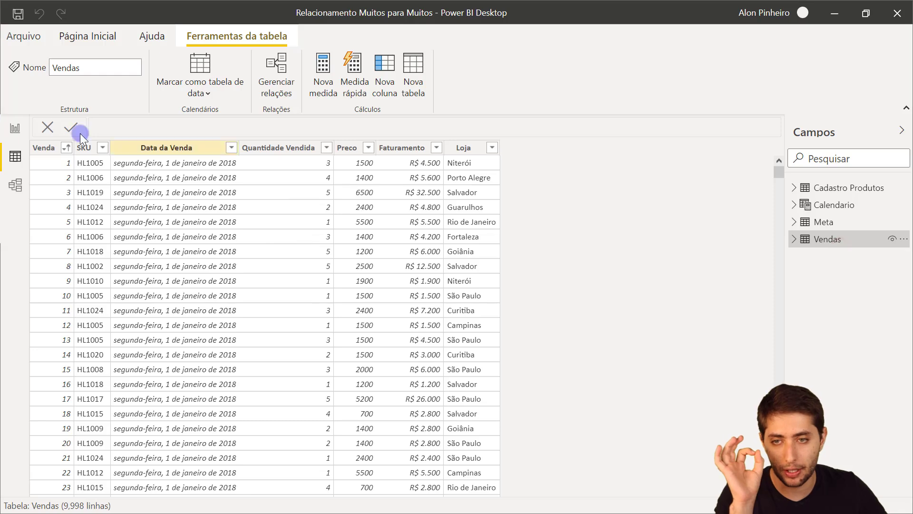
click(833, 189)
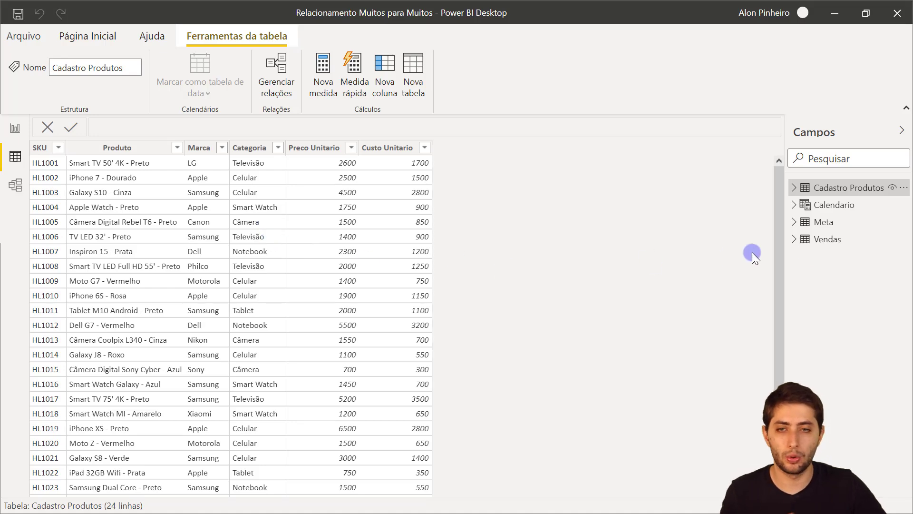
click(841, 238)
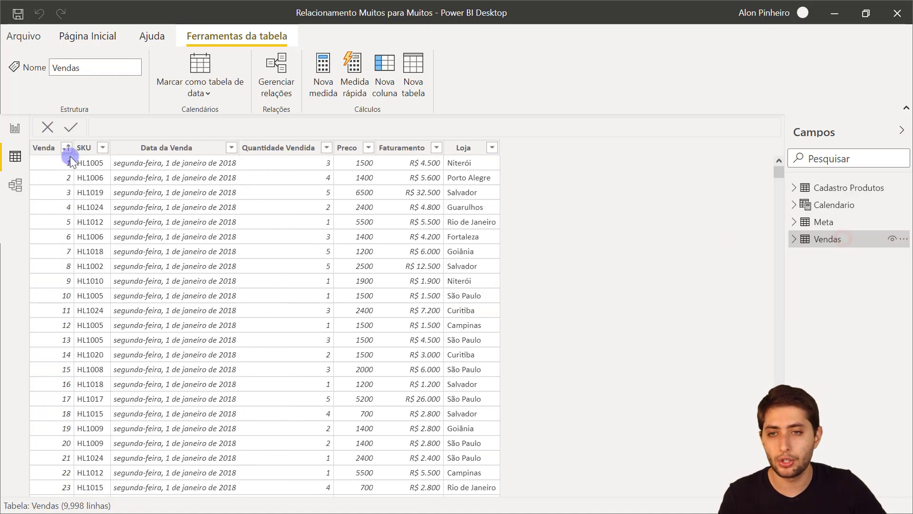
click(86, 148)
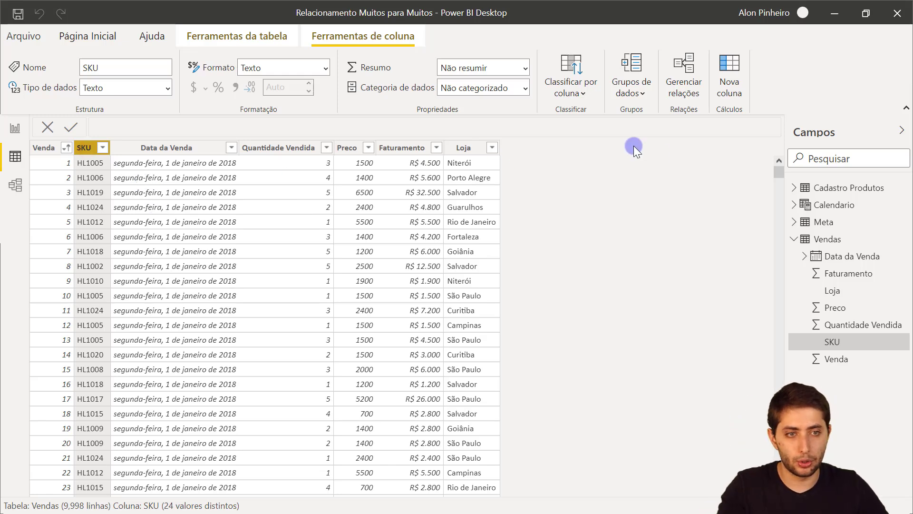
click(848, 188)
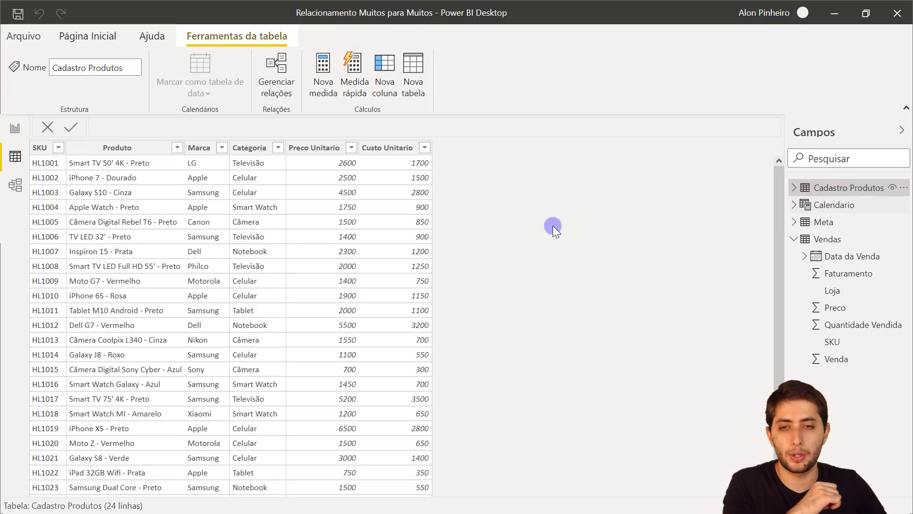
click(43, 147)
scroll(84, 182, down, 1)
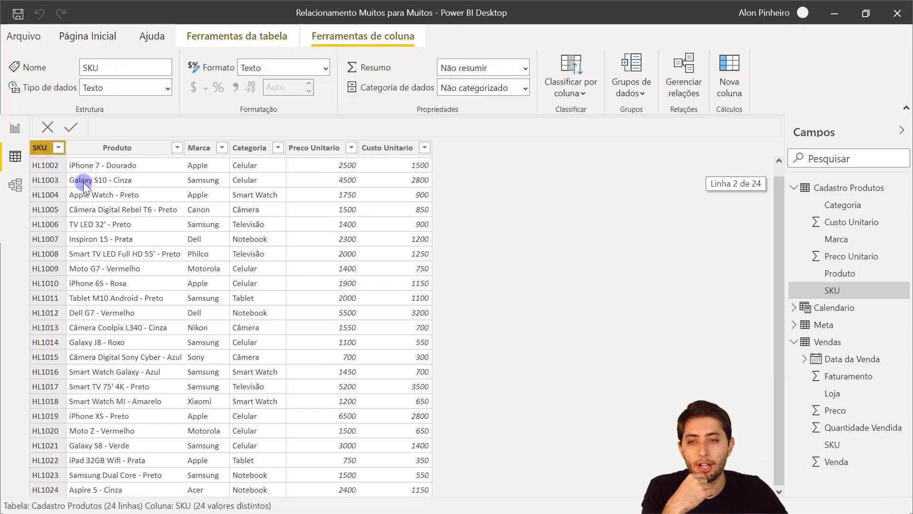
scroll(84, 182, up, 1)
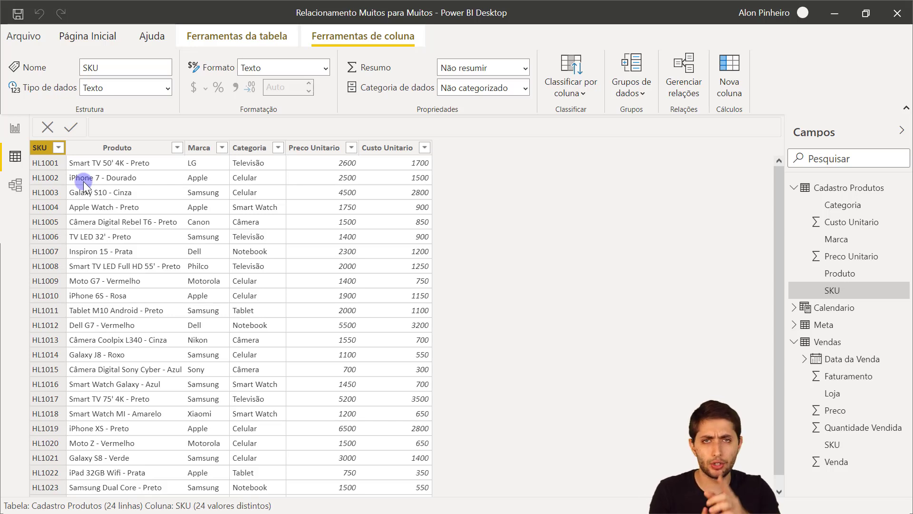
Examine the SKU column of the Vendas table for codes that repeat across sales rows.
click(838, 188)
click(847, 346)
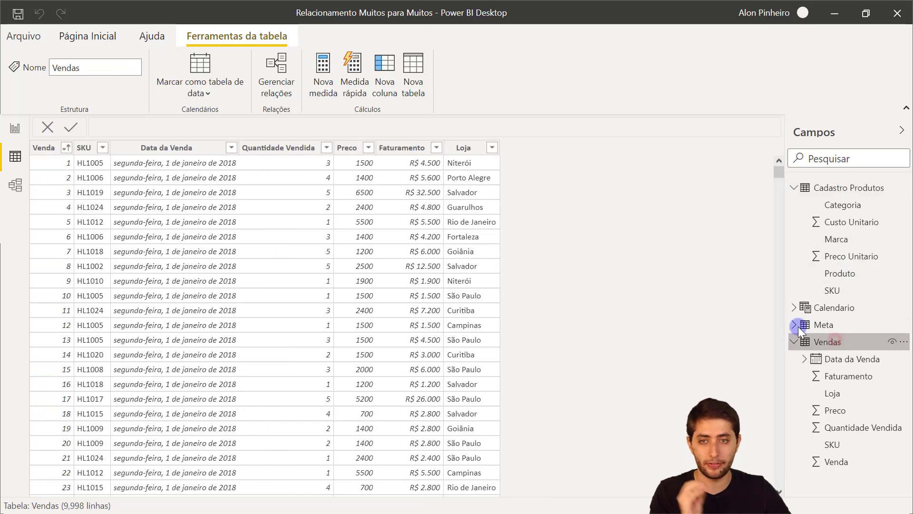
click(85, 147)
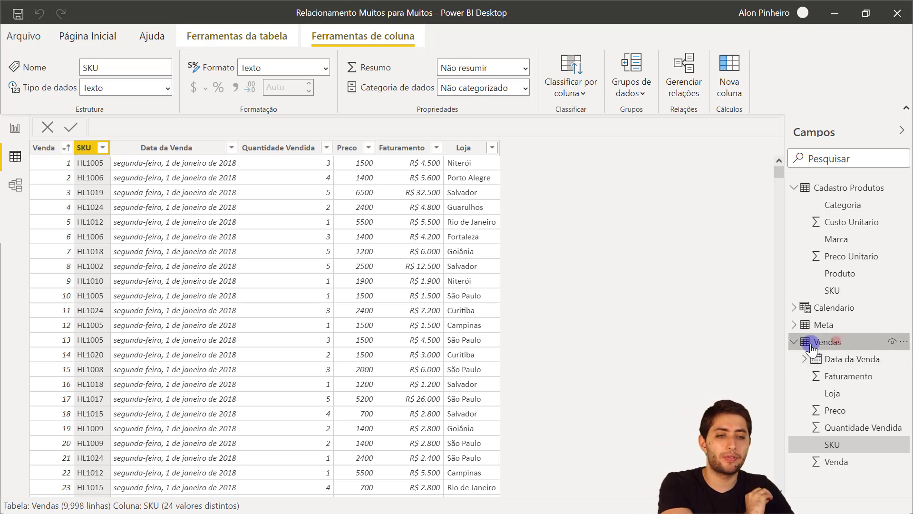
click(791, 342)
click(792, 342)
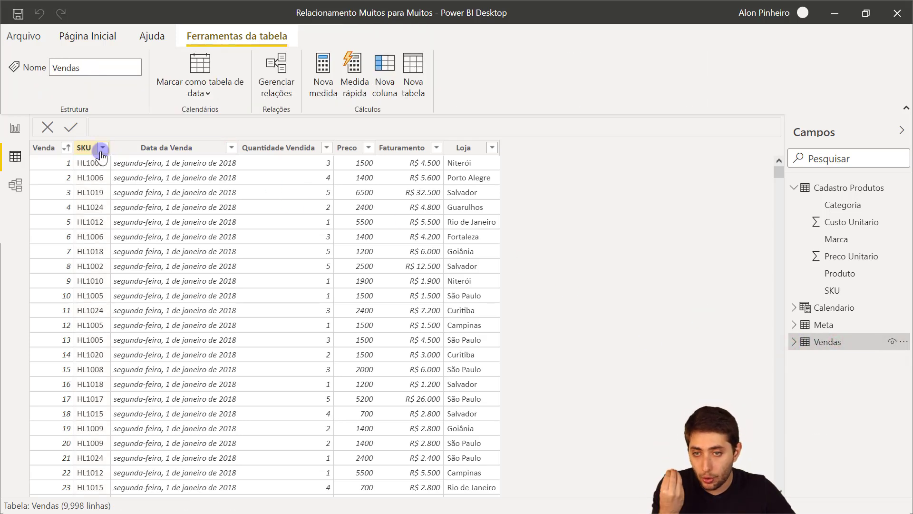
click(88, 148)
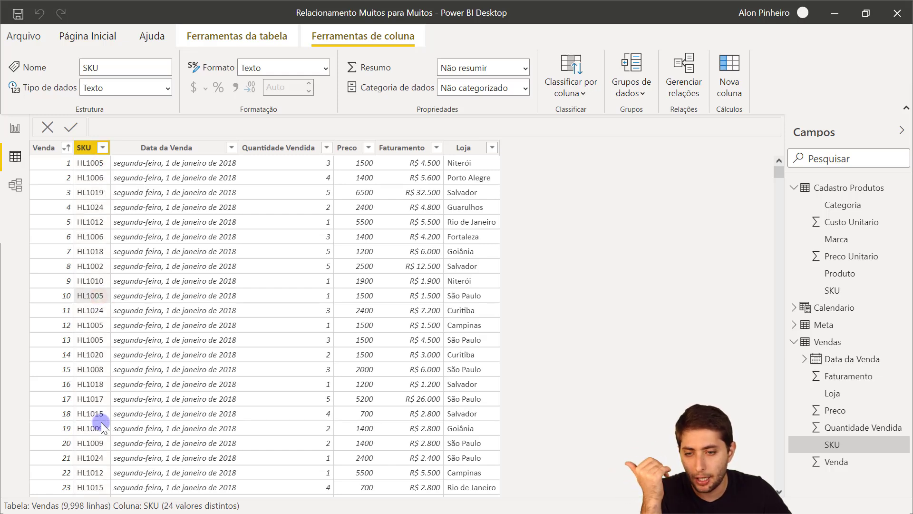
scroll(90, 409, down, 3)
scroll(103, 371, down, 5)
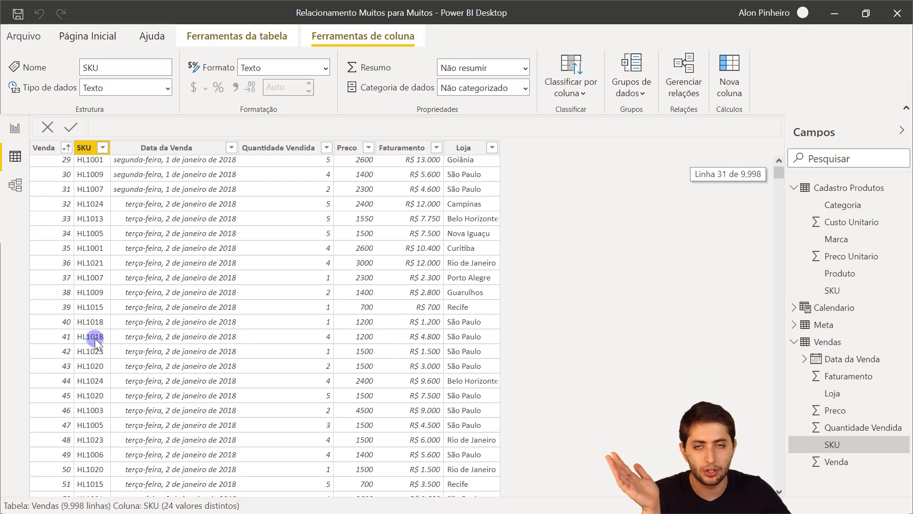
scroll(95, 339, up, 9)
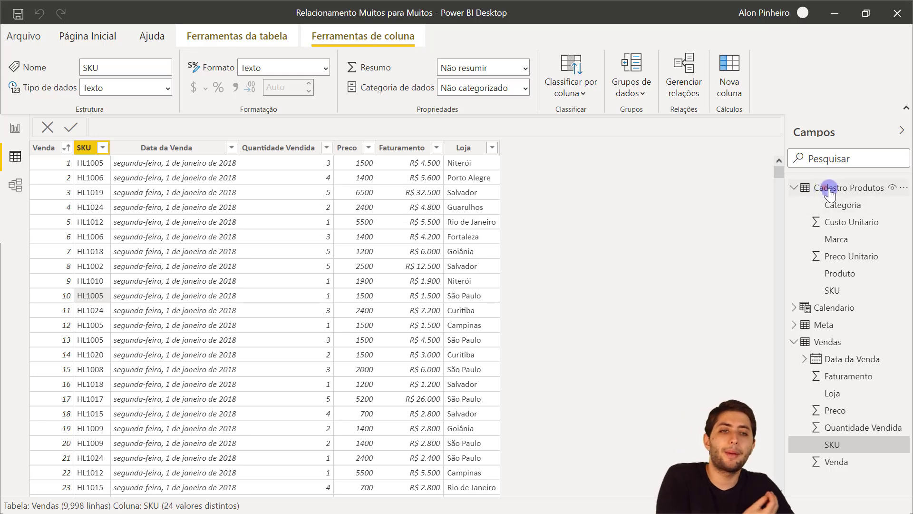
Examine the SKU column of the Cadastro Produtos table to check whether each code is unique.
click(808, 190)
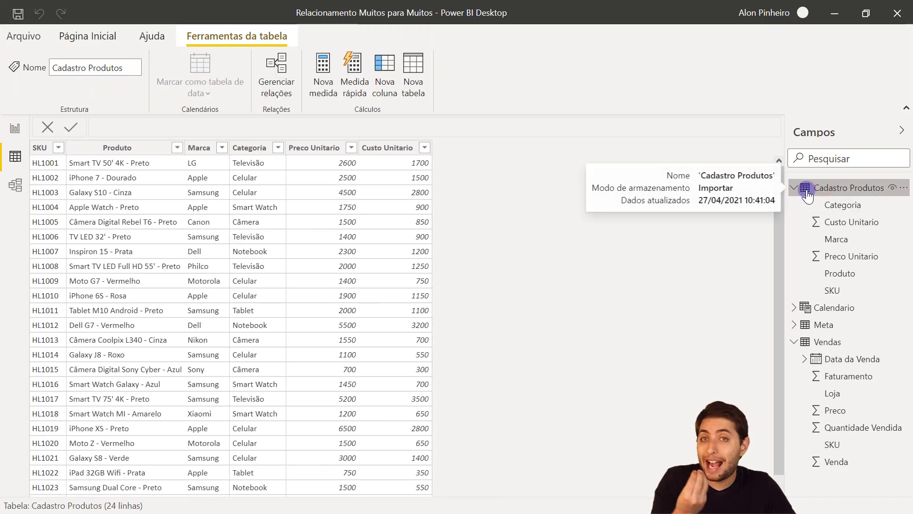
click(42, 148)
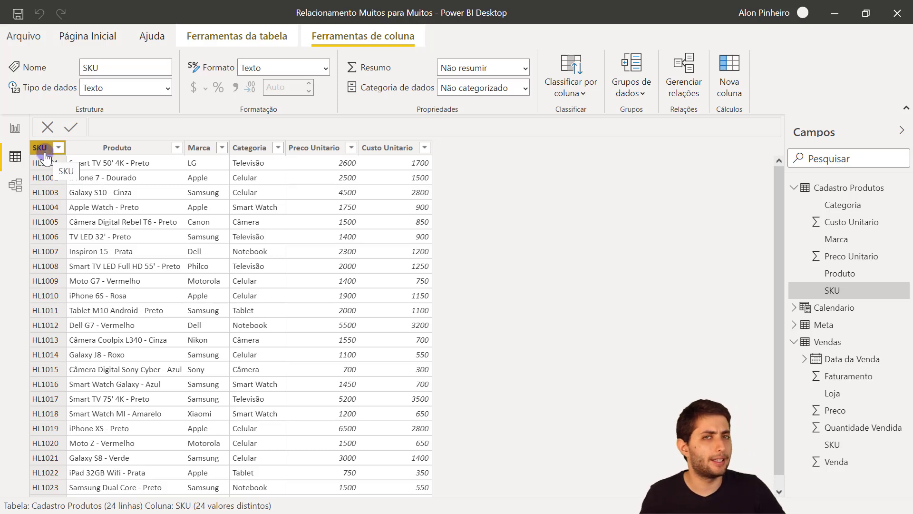
click(50, 162)
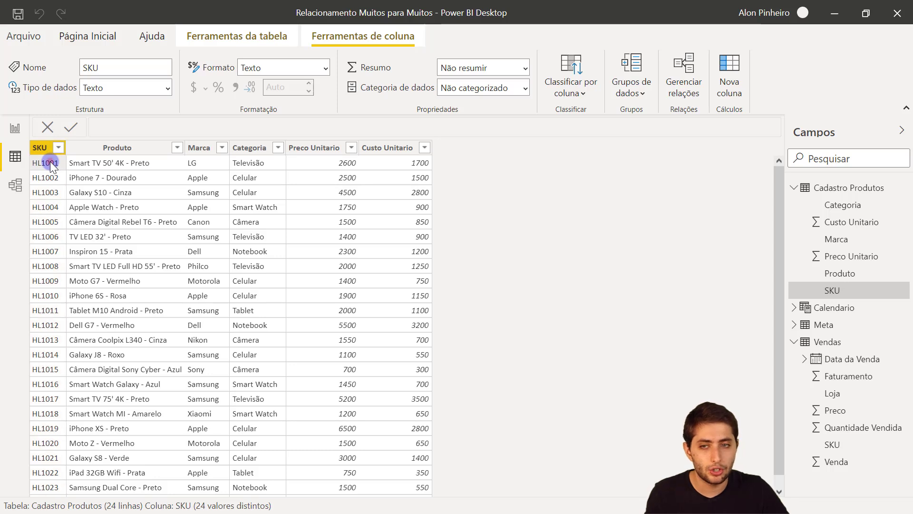
click(43, 149)
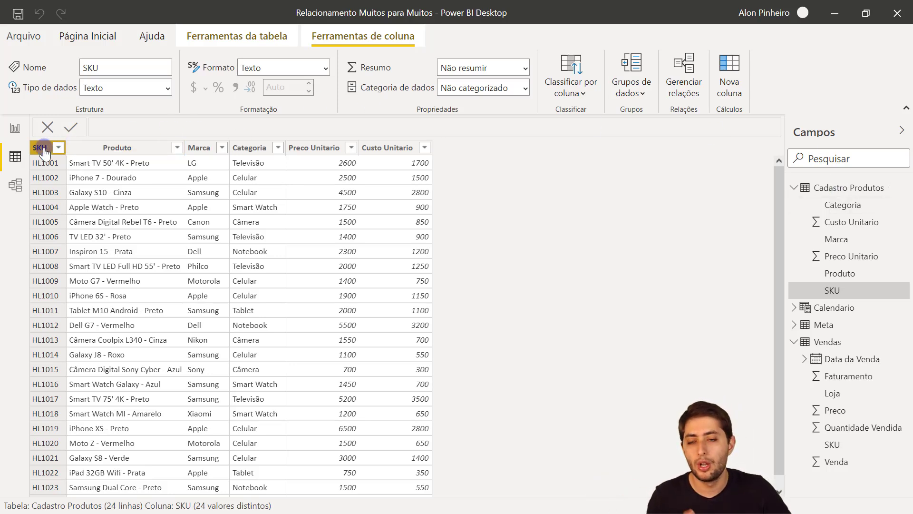
click(54, 174)
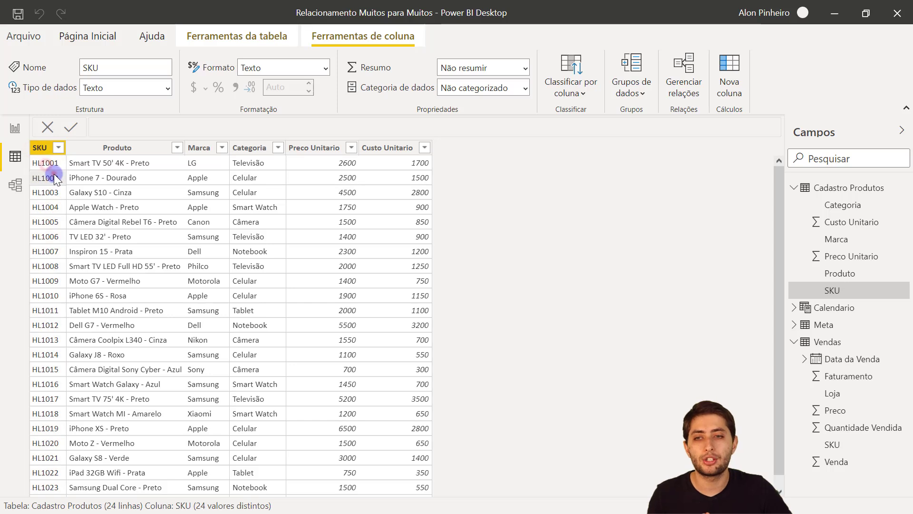
click(42, 148)
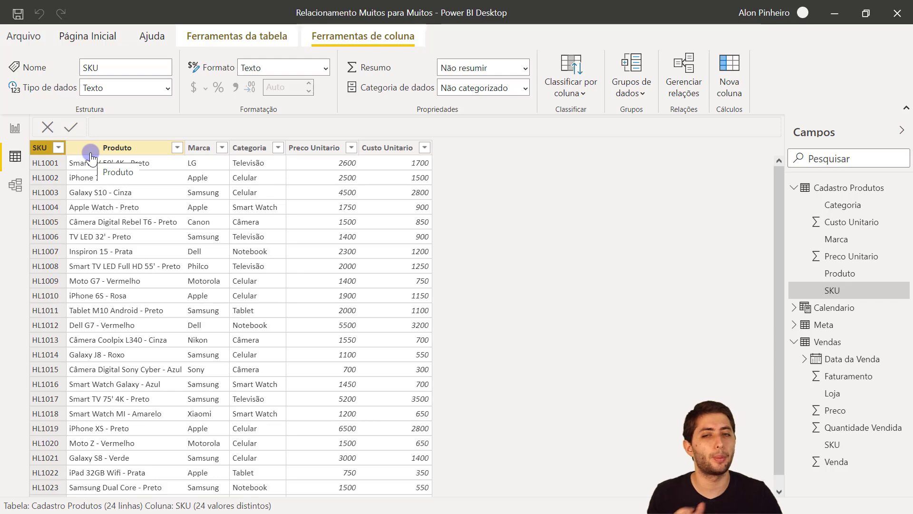
Check the Faturamento by Categoria matrix in the report, and locate the SKU field of Vendas and Cadastro Produtos in the model diagram.
click(15, 128)
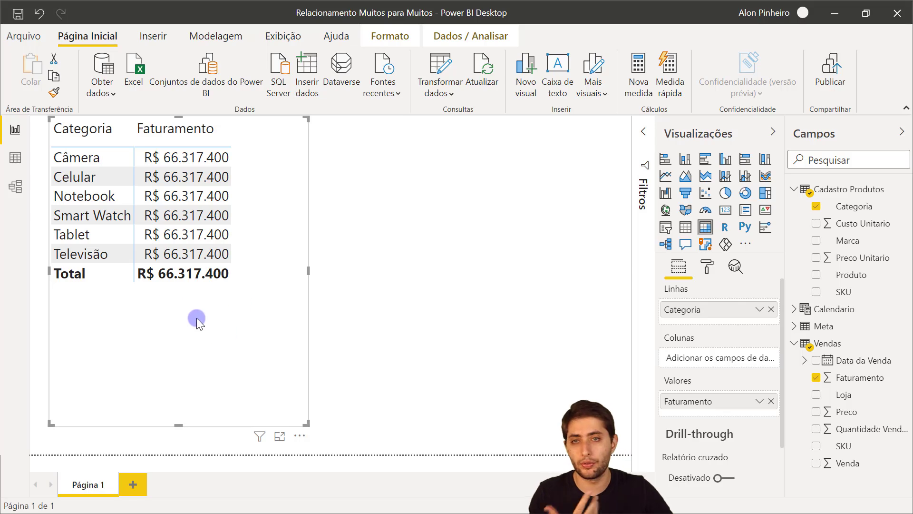
click(15, 186)
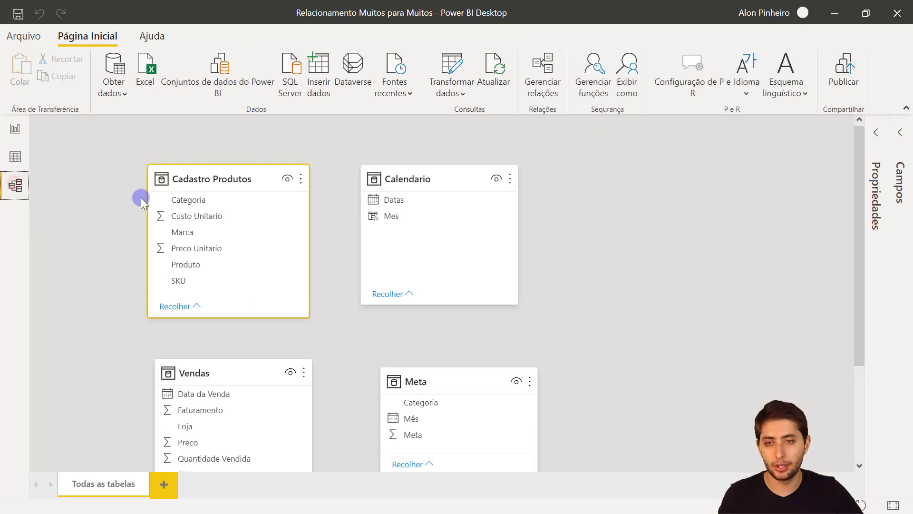
click(216, 374)
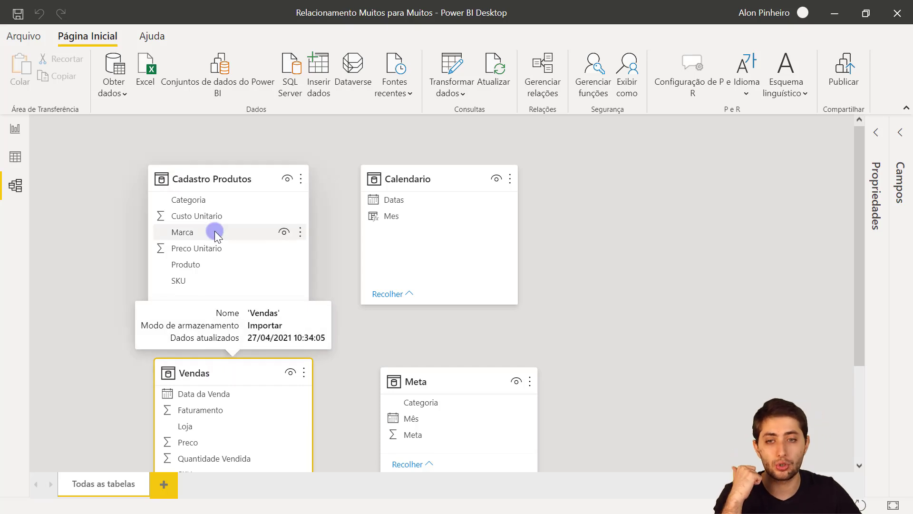
scroll(318, 233, down, 2)
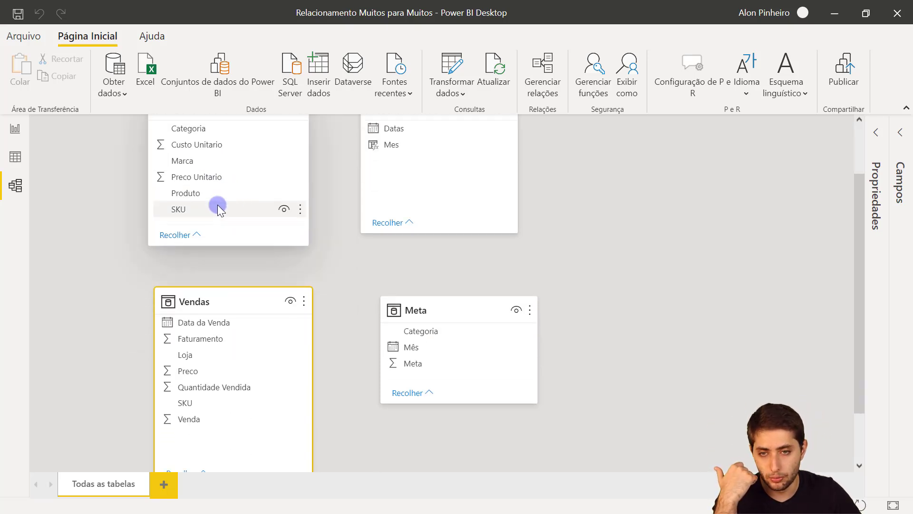
click(209, 407)
click(214, 209)
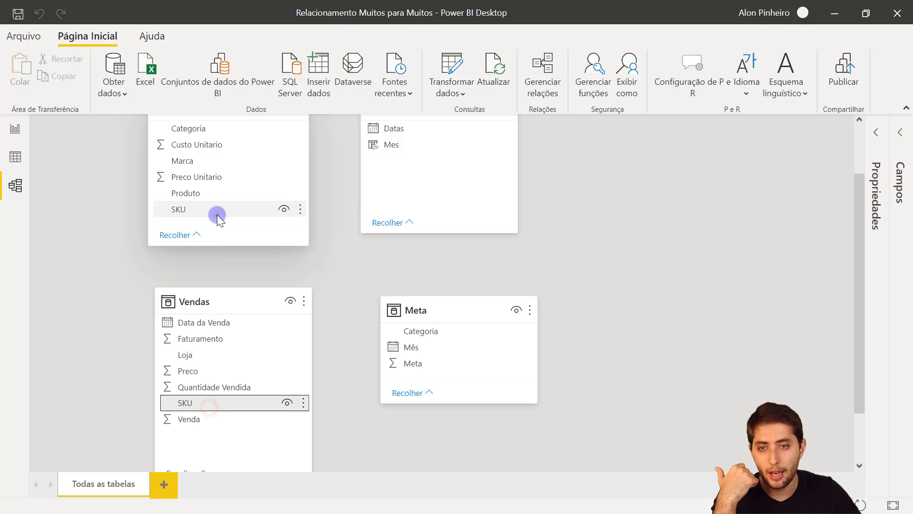
Relate Vendas to Cadastro Produtos through their SKU fields, and move the Vendas table further below Cadastro Produtos in the diagram.
click(229, 400)
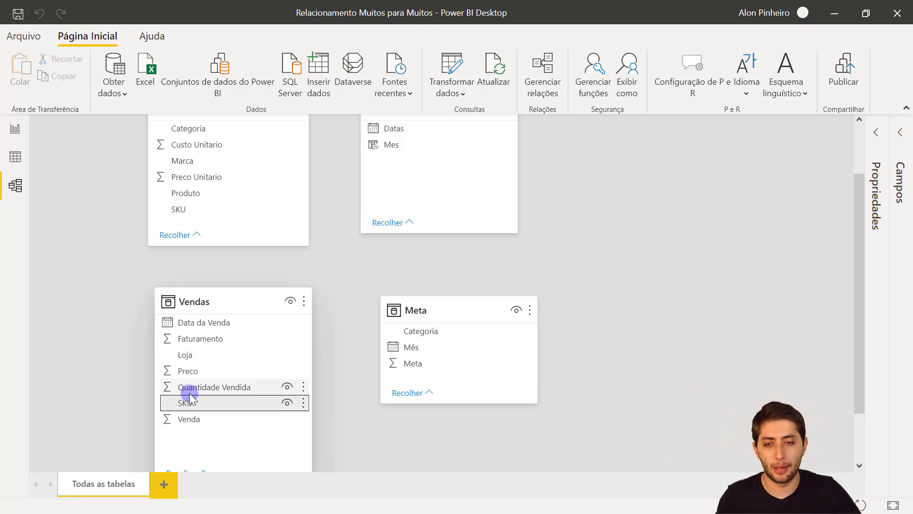
drag(198, 402, 207, 207)
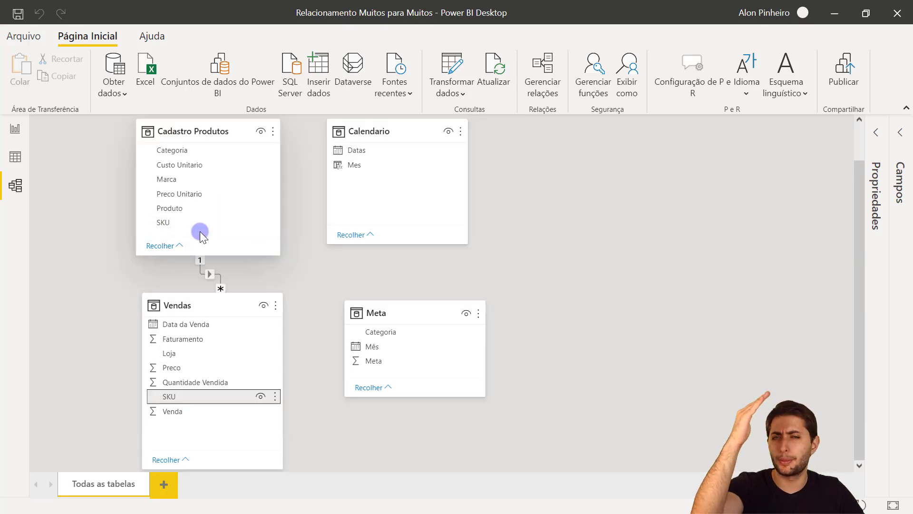
drag(199, 232, 174, 349)
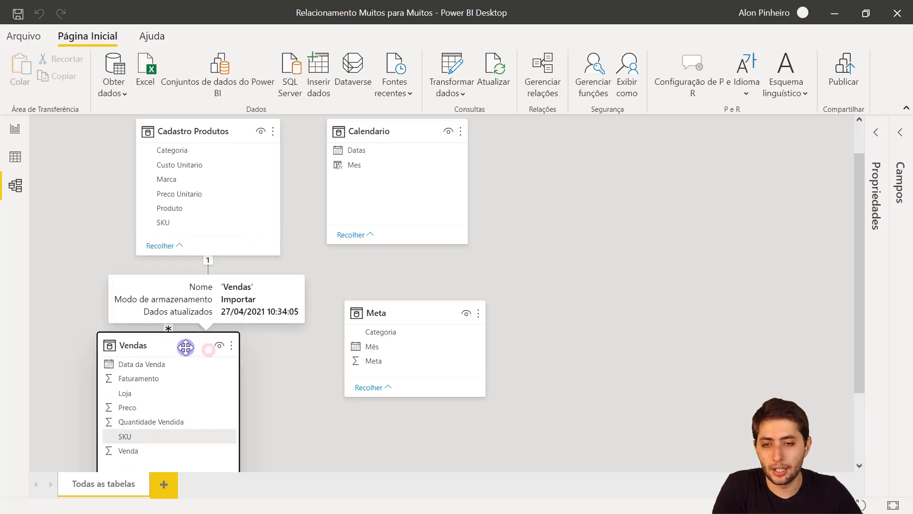
click(190, 130)
click(162, 346)
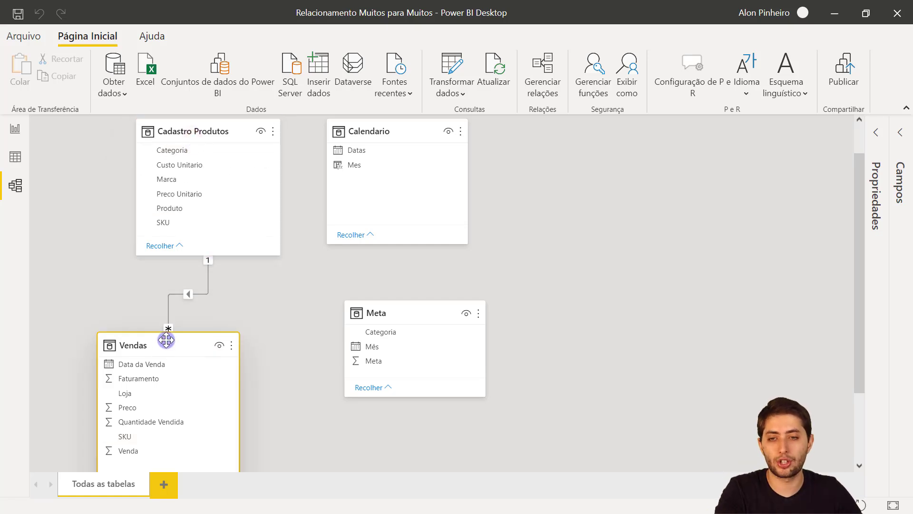
click(204, 137)
click(163, 351)
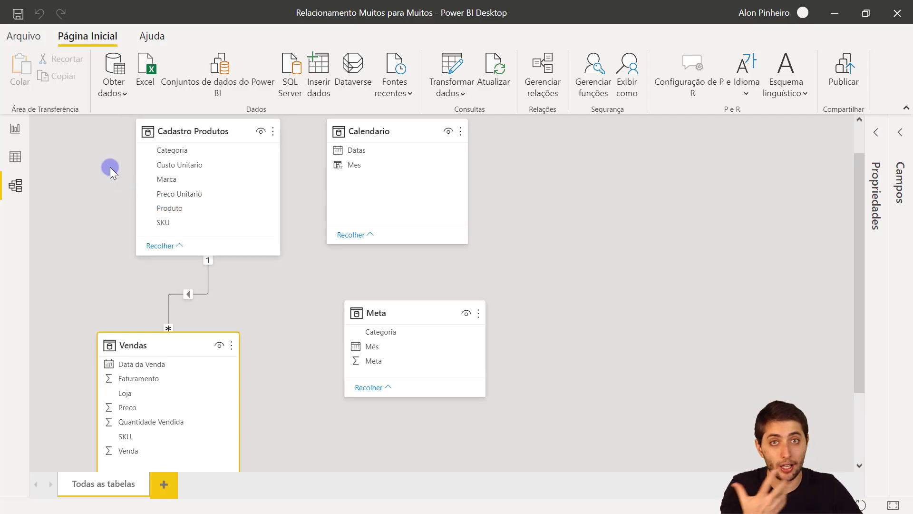
In the report's matrix, replace the Faturamento values with Quantidade Vendida and the Categoria rows with Marca.
click(15, 128)
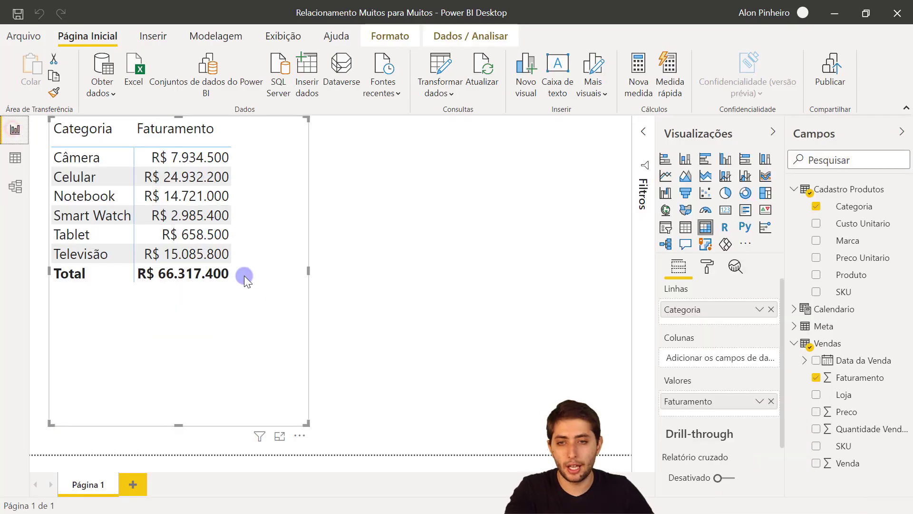
drag(175, 333, 181, 339)
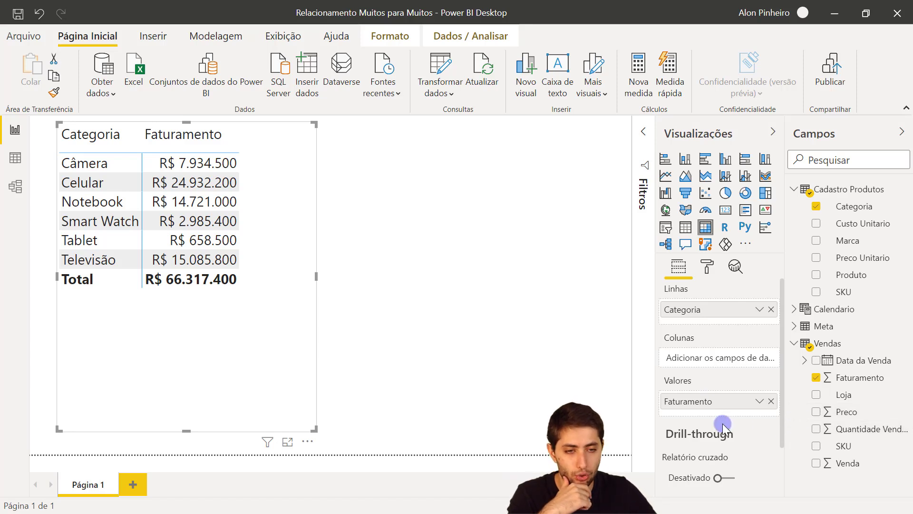
click(772, 402)
drag(804, 428, 731, 404)
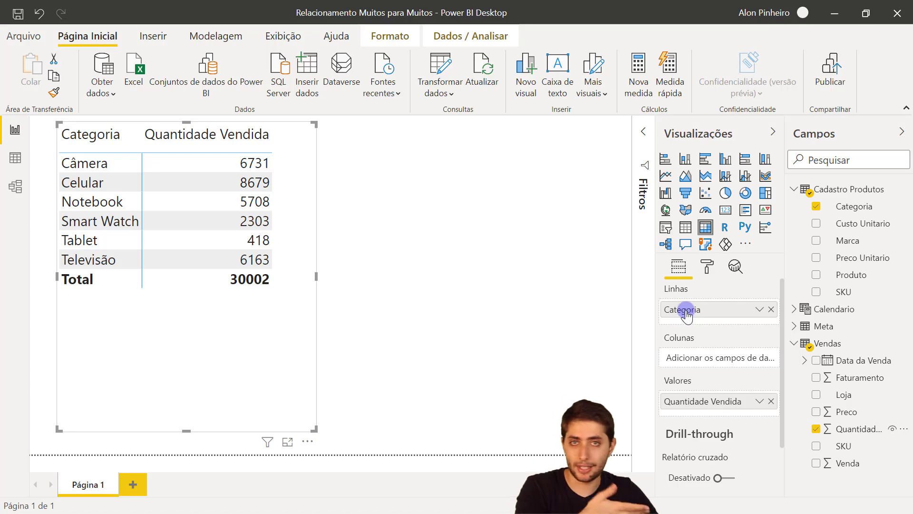
click(771, 310)
drag(848, 240, 705, 309)
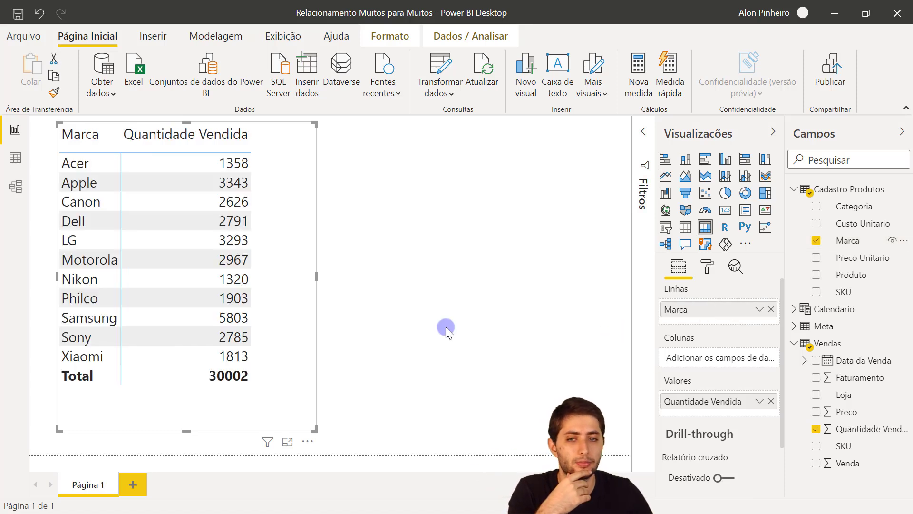
Clear the matrix's fields and rebuild it with Categoria as rows and Faturamento as values.
click(770, 309)
click(771, 395)
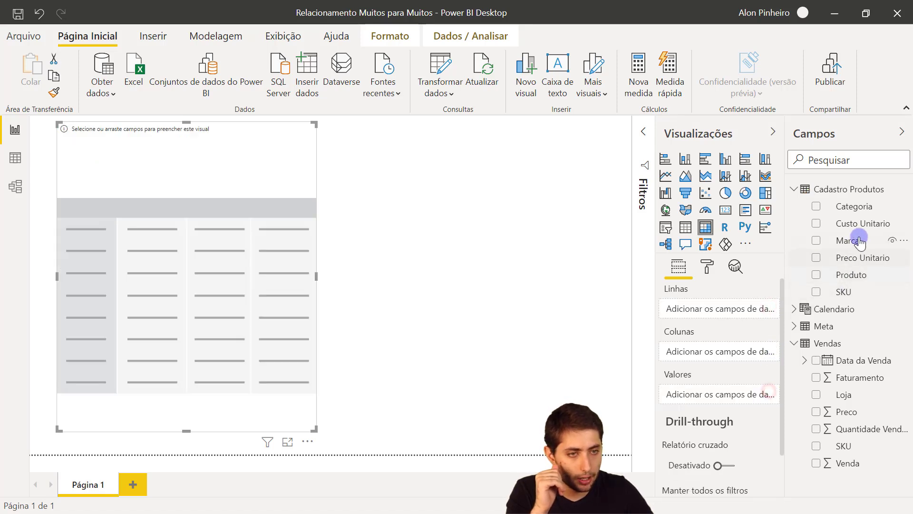
drag(863, 210, 710, 310)
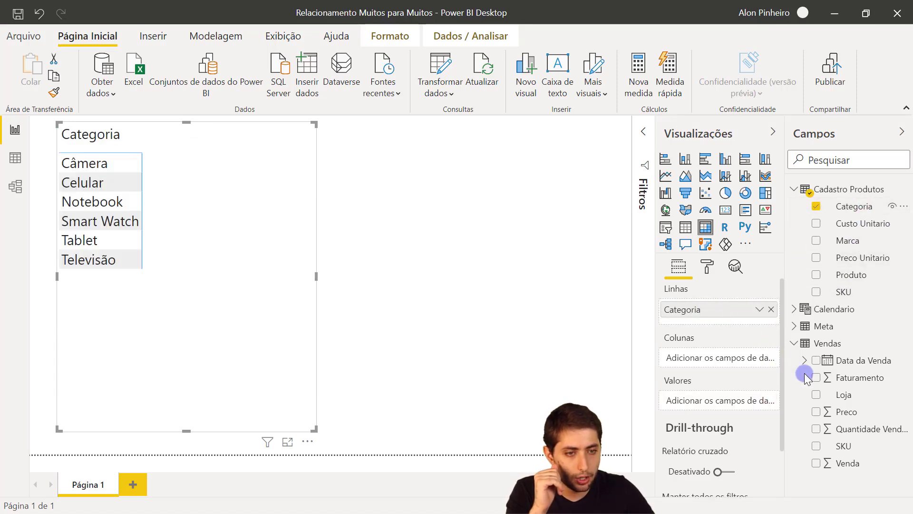
drag(847, 380, 695, 402)
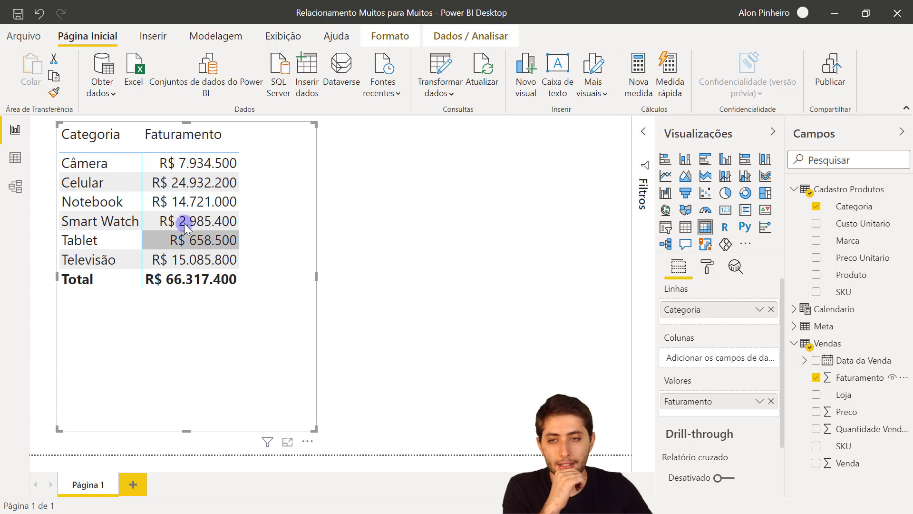
Collapse the Cadastro Produtos and Vendas field lists, and examine the daily dates and the Mes column of the Calendario table.
click(13, 158)
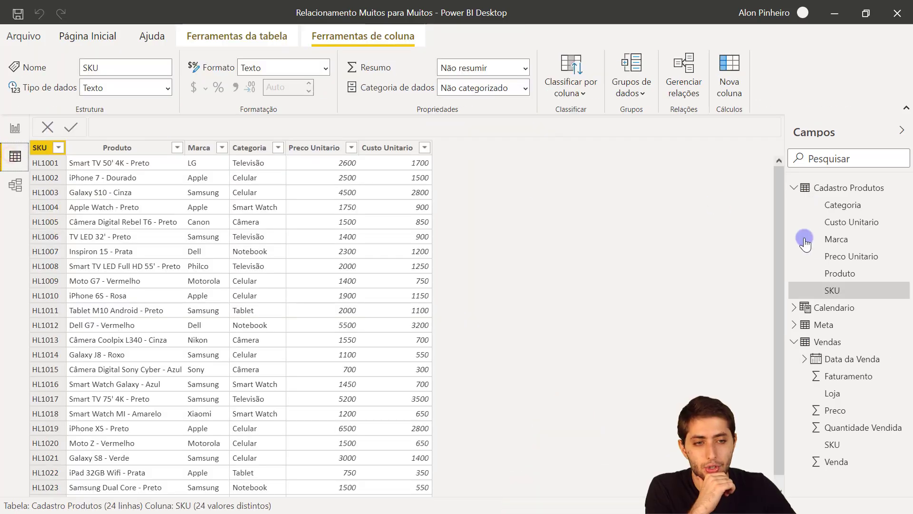
click(793, 187)
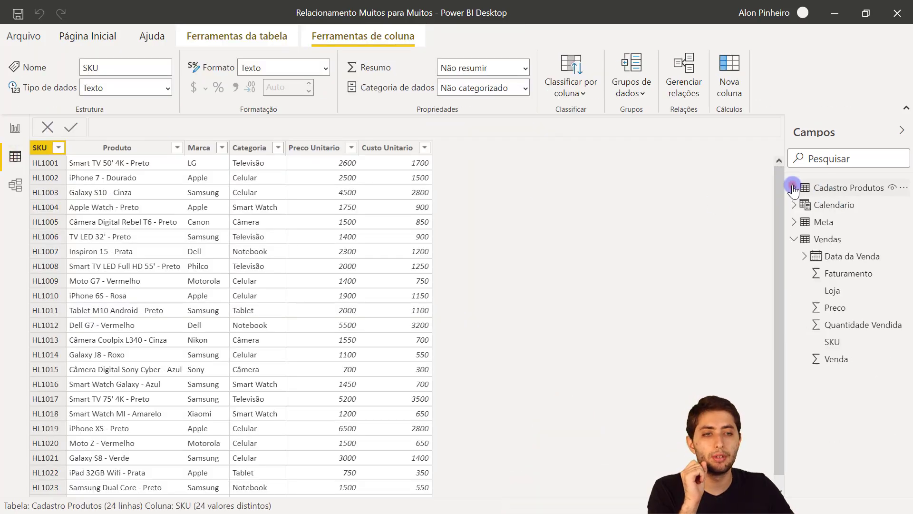
click(793, 239)
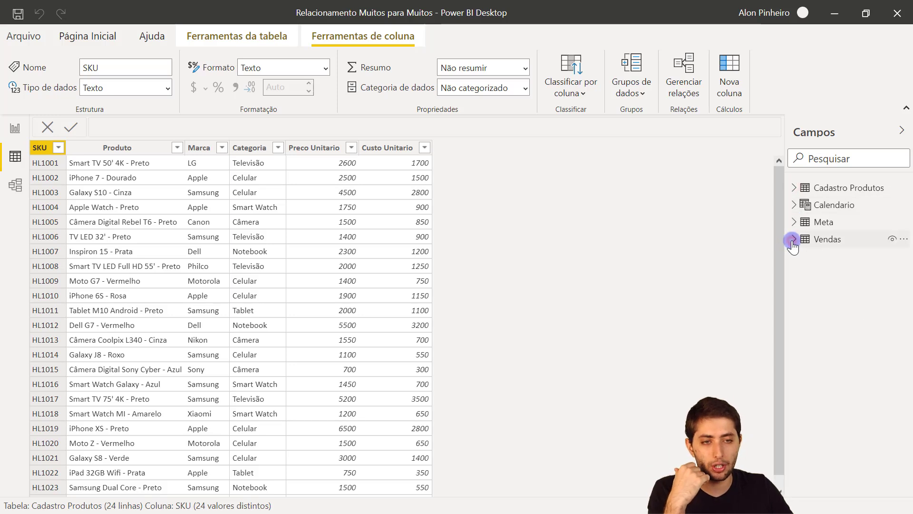
click(849, 209)
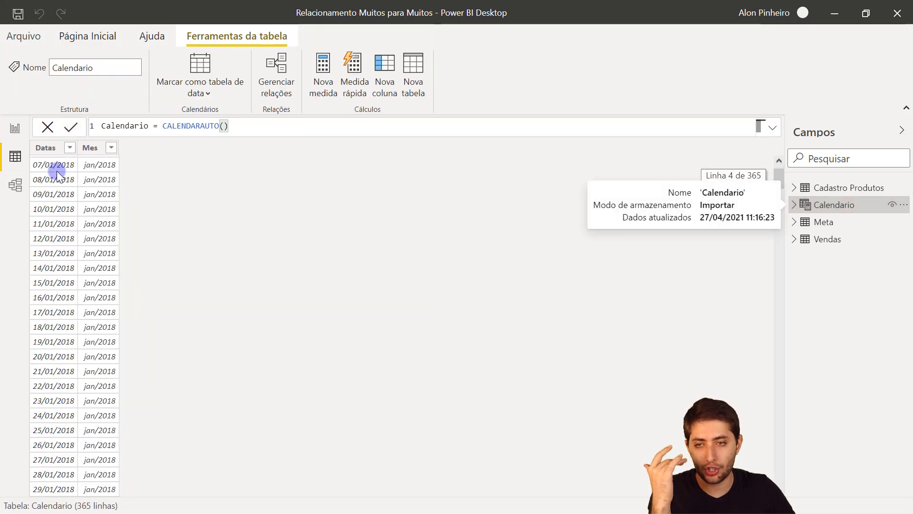
scroll(56, 170, down, 10)
scroll(58, 172, up, 10)
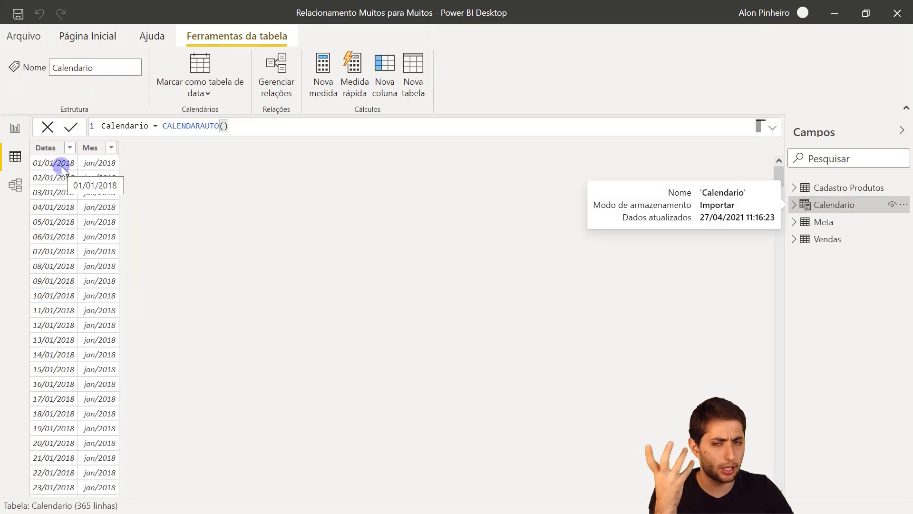
scroll(61, 167, down, 5)
scroll(81, 166, up, 5)
click(92, 162)
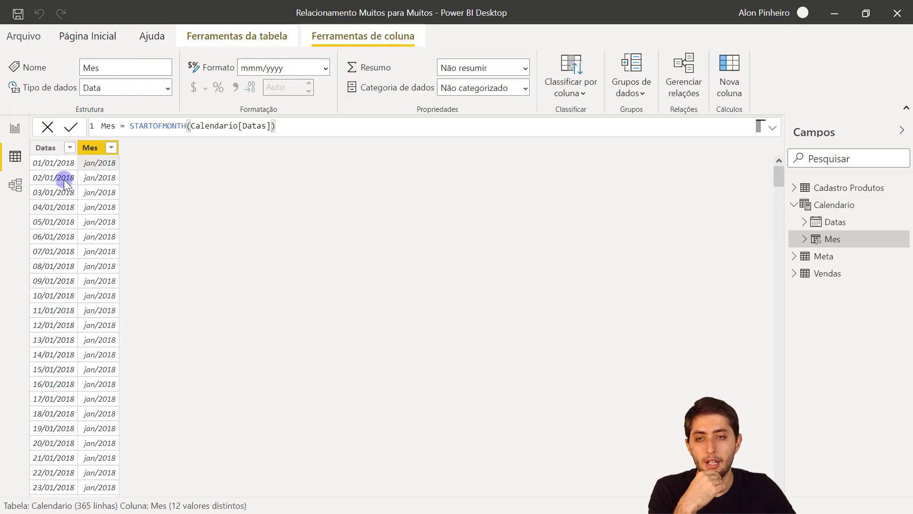
Compare the Datas and Mes columns of Calendario across several months to see how each date maps to its month.
click(792, 206)
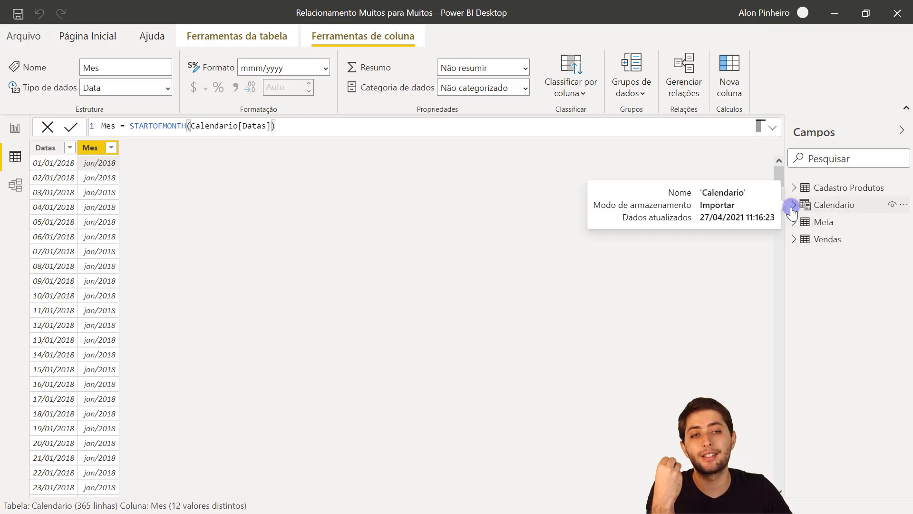
click(827, 210)
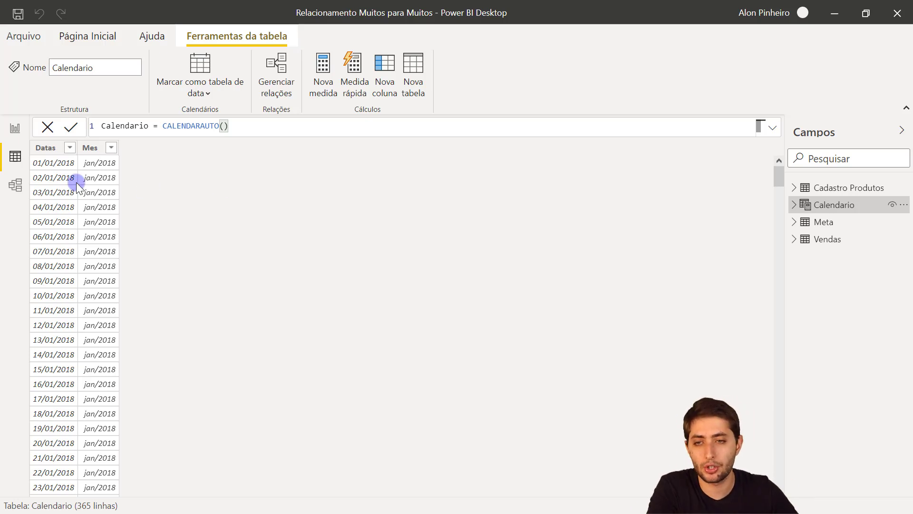
click(45, 160)
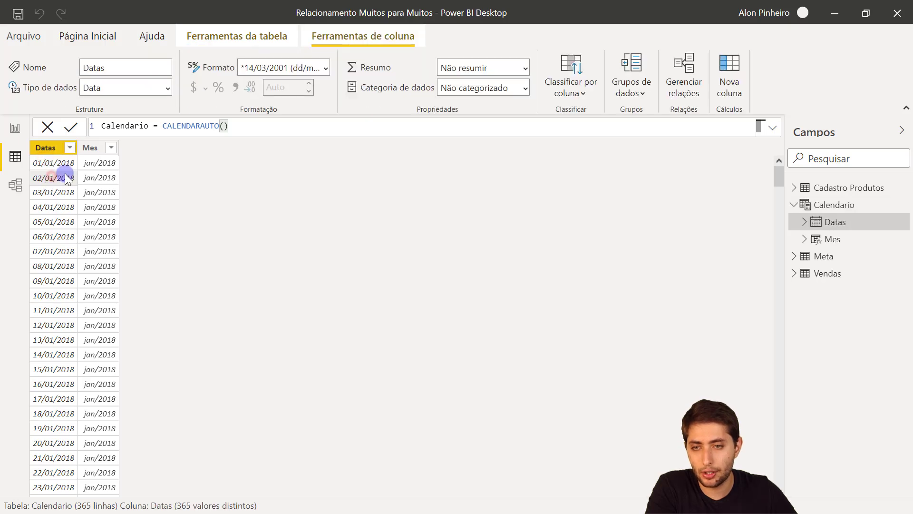
click(97, 164)
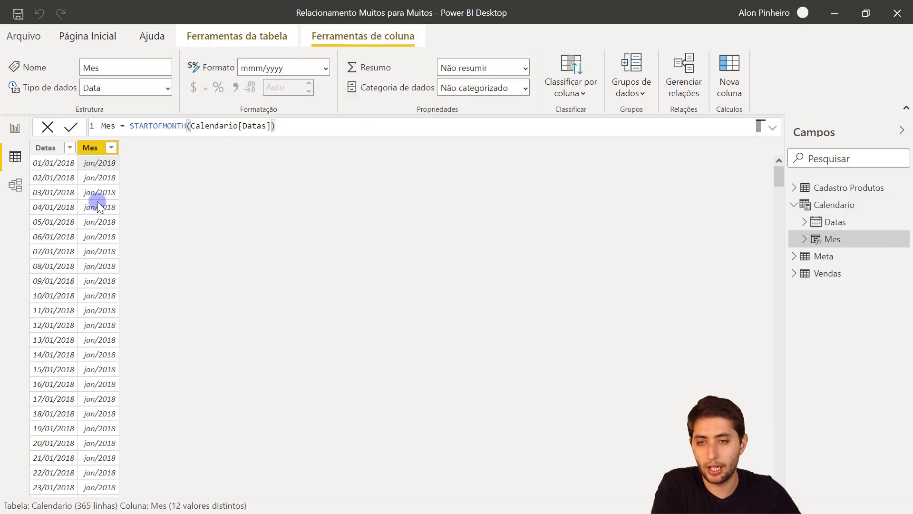
click(54, 162)
click(91, 170)
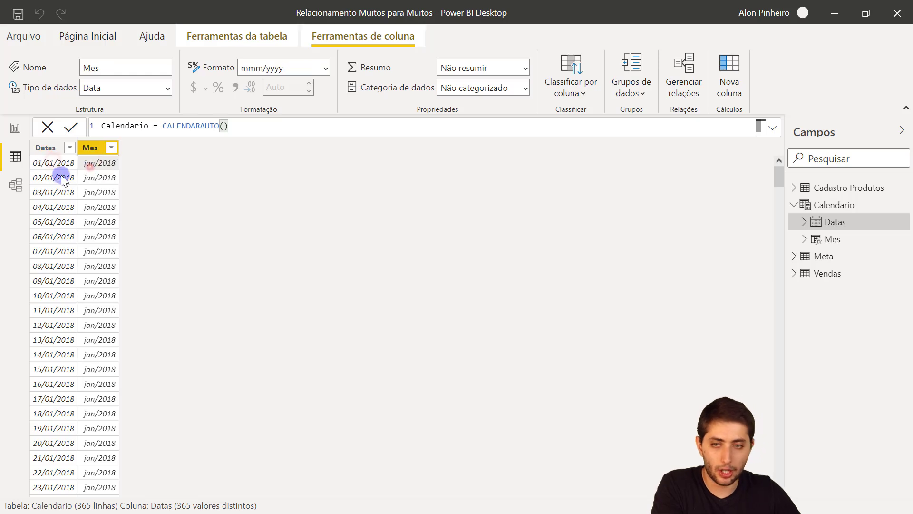
scroll(100, 184, down, 14)
scroll(100, 184, down, 10)
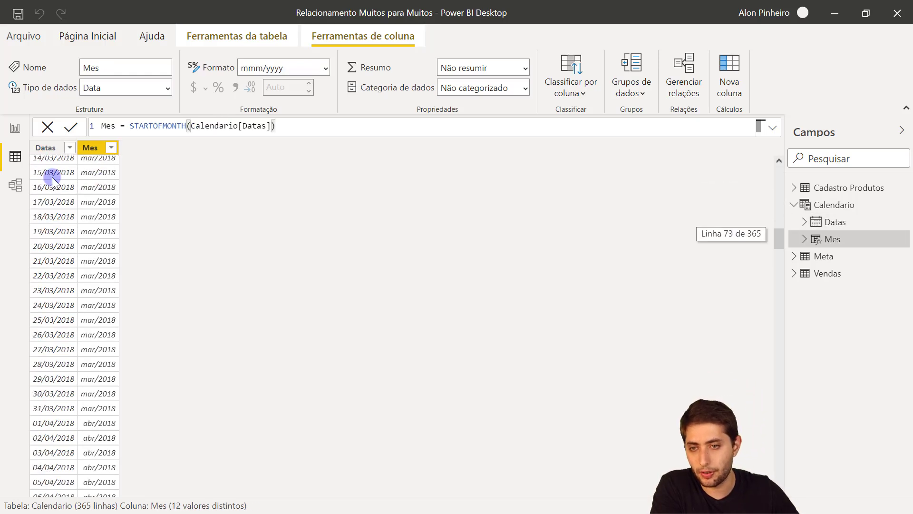
scroll(71, 193, up, 9)
scroll(107, 230, down, 1)
scroll(112, 219, up, 16)
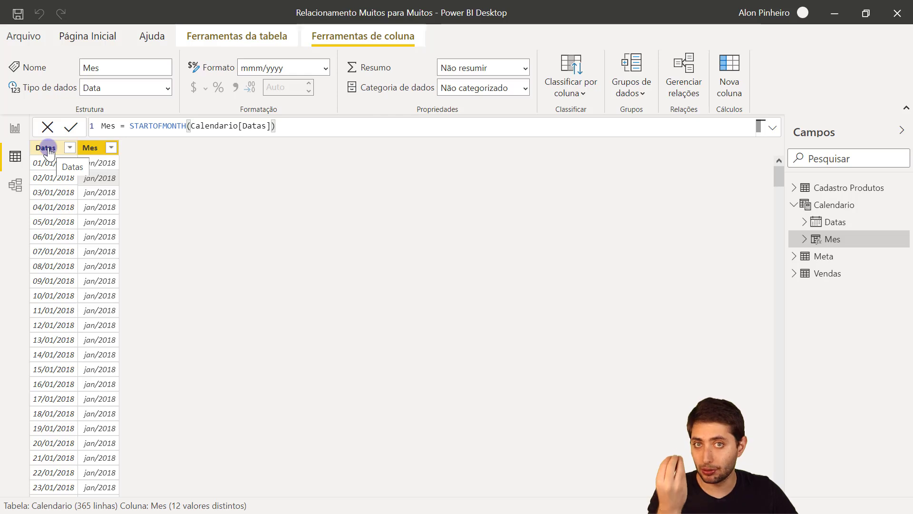
click(792, 205)
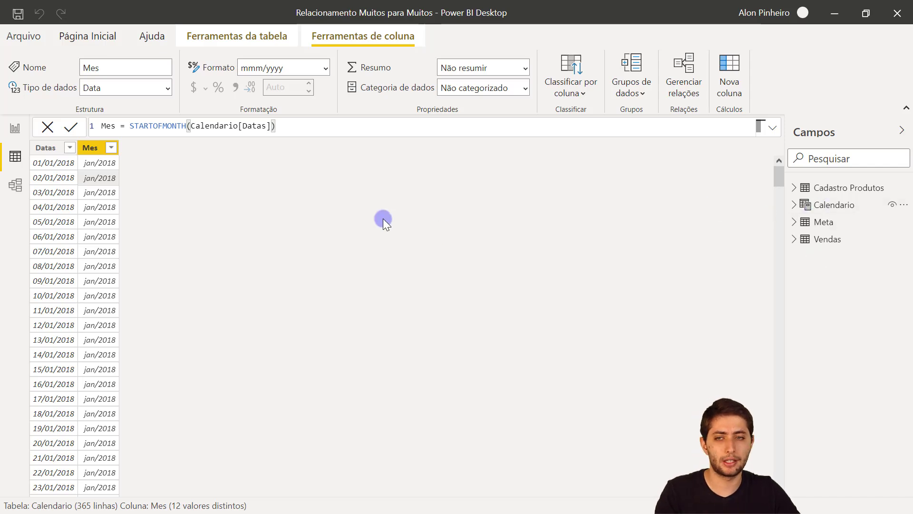
Replace the report matrix's Categoria rows with Mes from Calendario, shown as the plain Mes field instead of the date hierarchy.
click(15, 128)
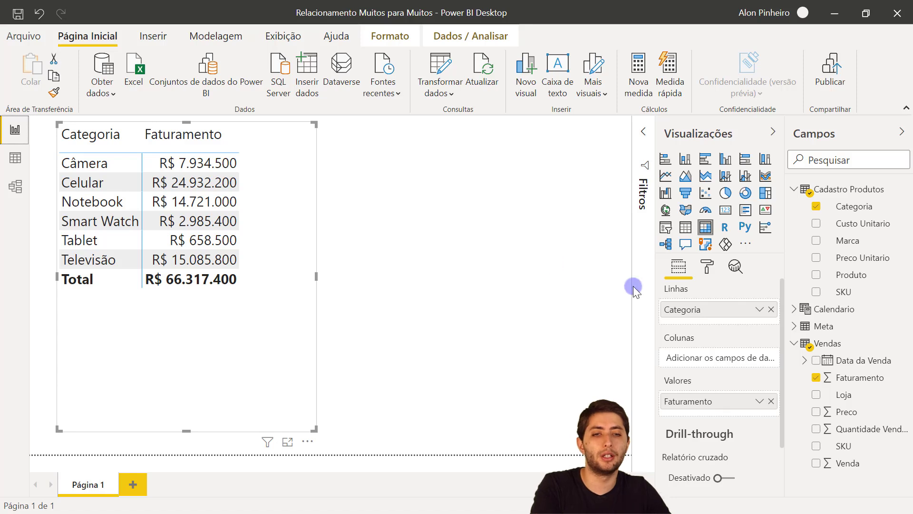
click(771, 310)
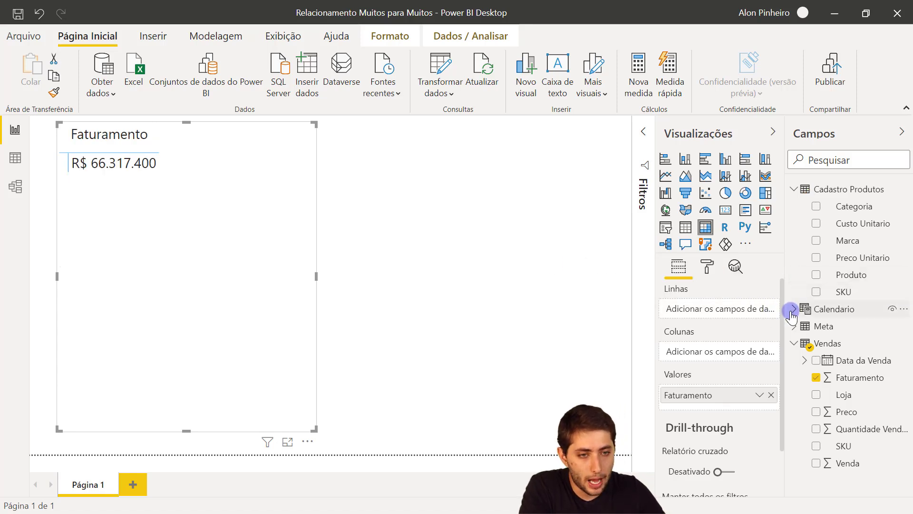
click(792, 310)
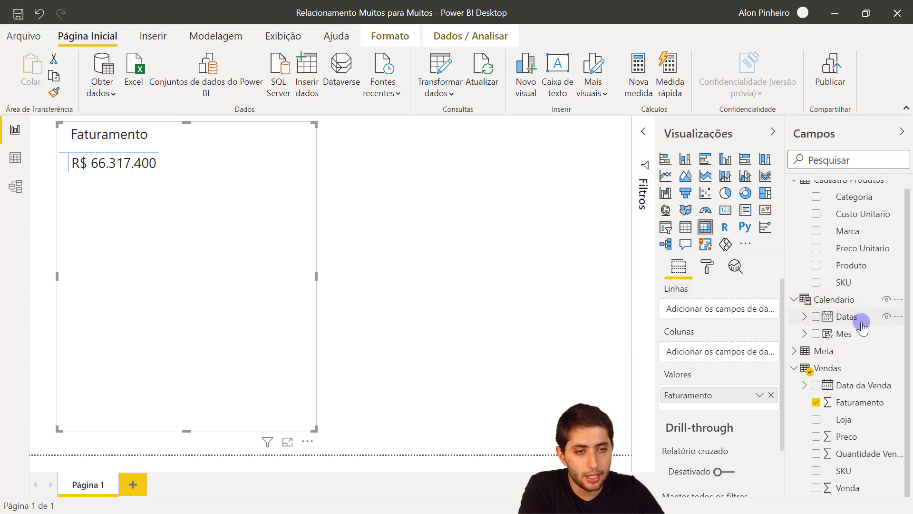
drag(863, 335, 708, 308)
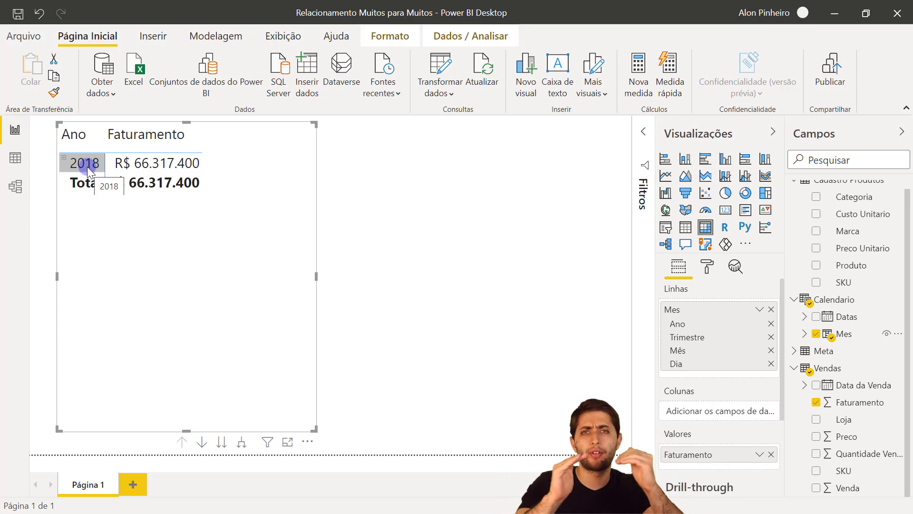
click(759, 310)
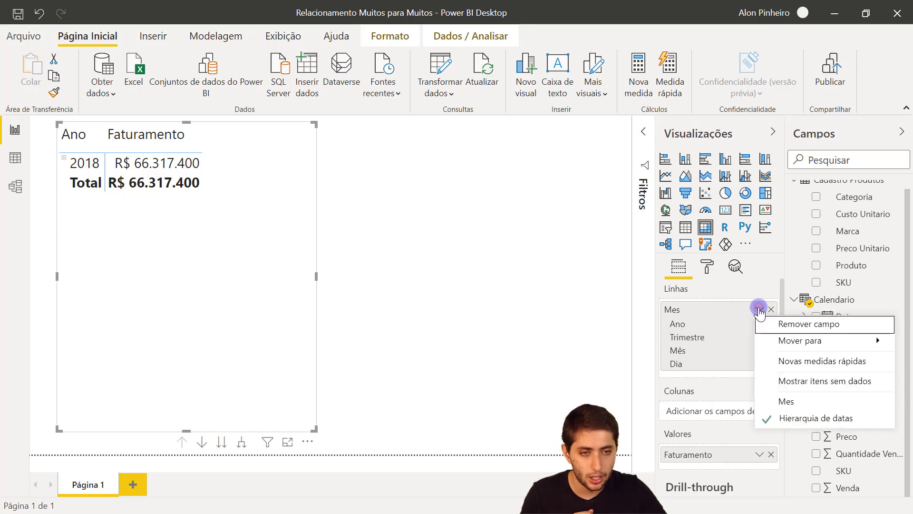
click(793, 402)
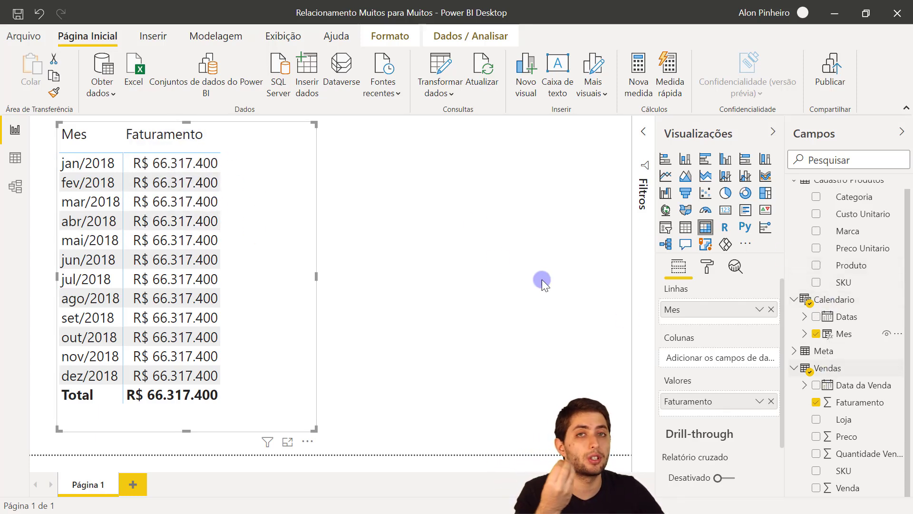
Return to the table data and compare the Vendas and Calendario tables for a date field they share.
click(7, 161)
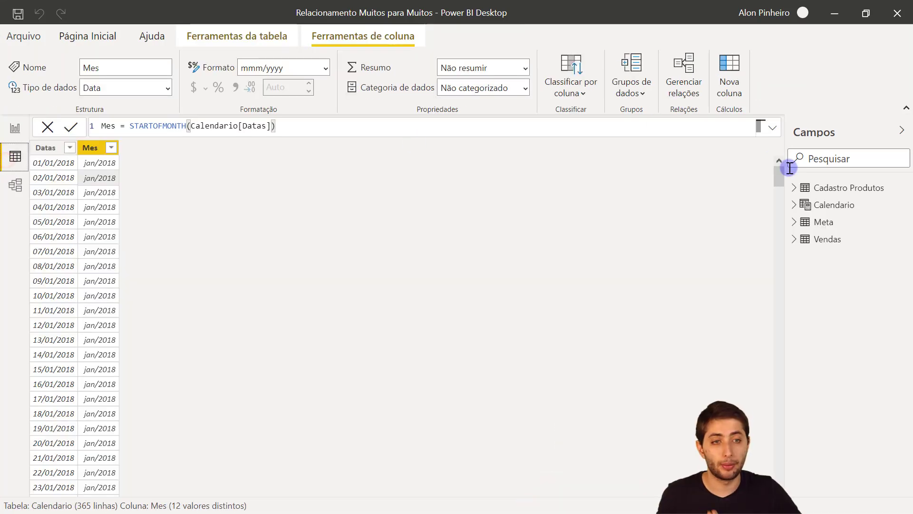
click(827, 239)
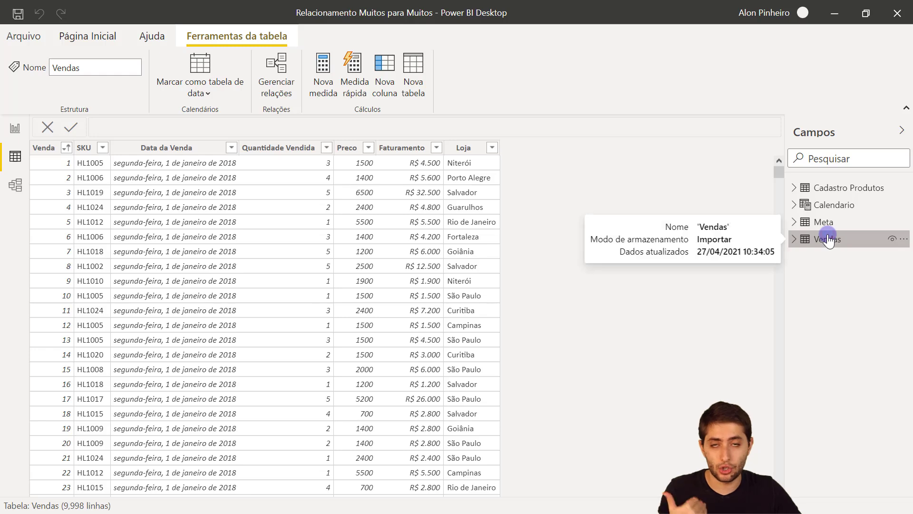
click(842, 206)
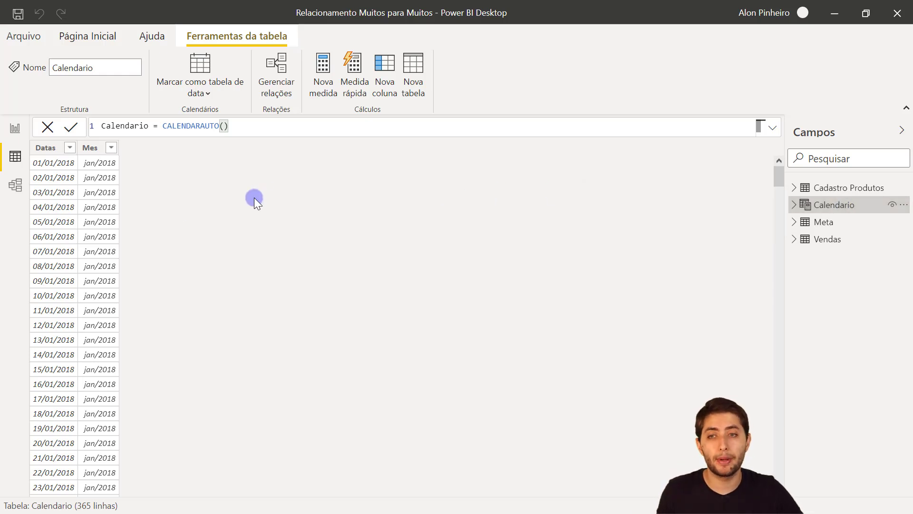
Examine the Datas and Mes columns of the Calendario table.
click(56, 166)
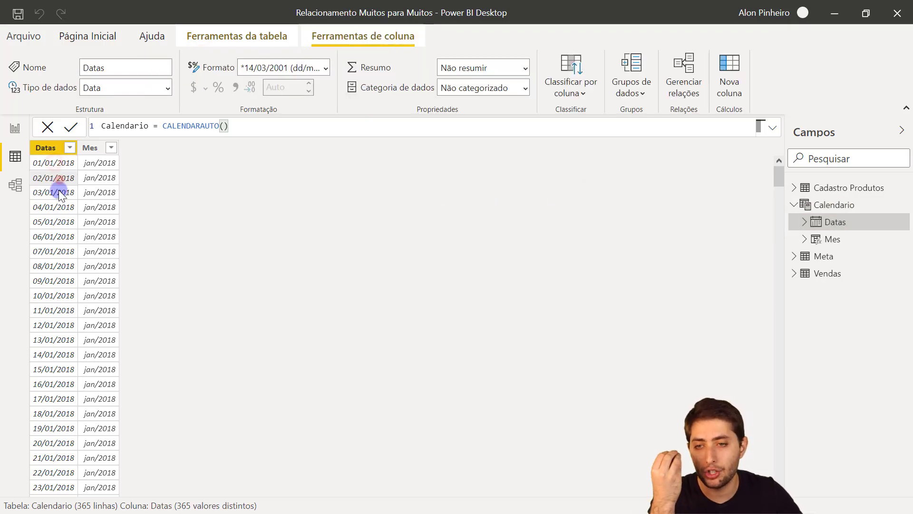
scroll(61, 195, down, 1)
scroll(61, 195, up, 1)
click(97, 162)
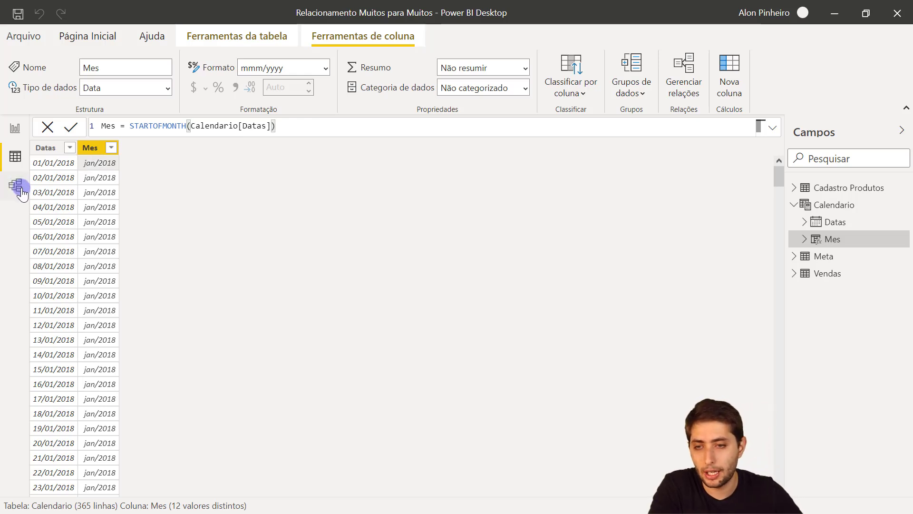
Compare the Data da Venda column of Vendas with the Datas column of Calendario as matching date fields.
click(829, 273)
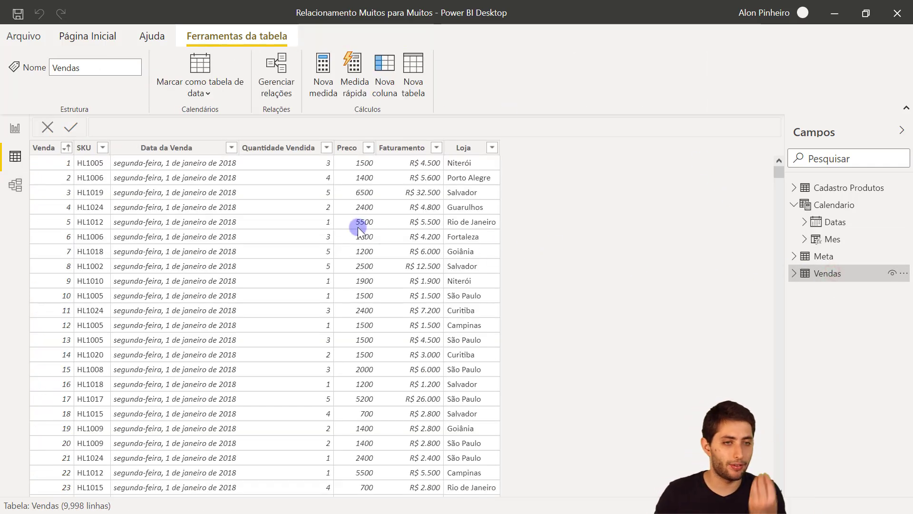
click(160, 149)
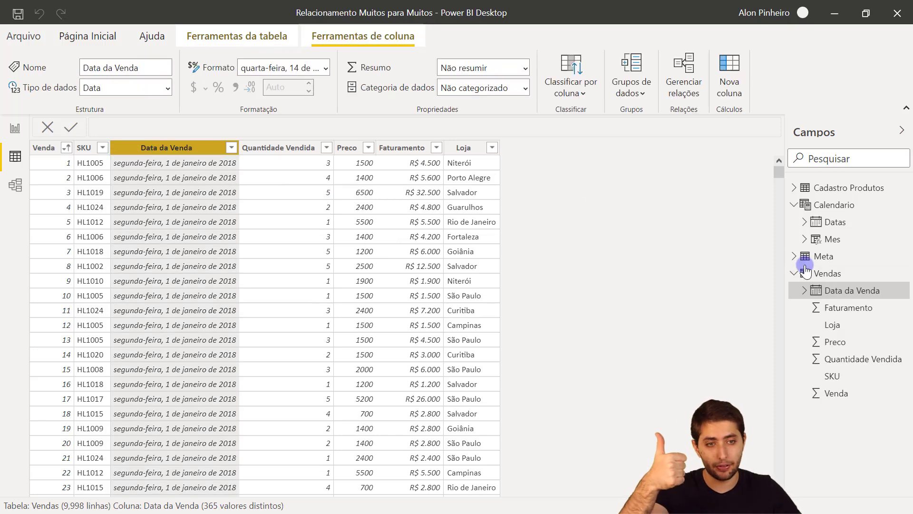
click(844, 208)
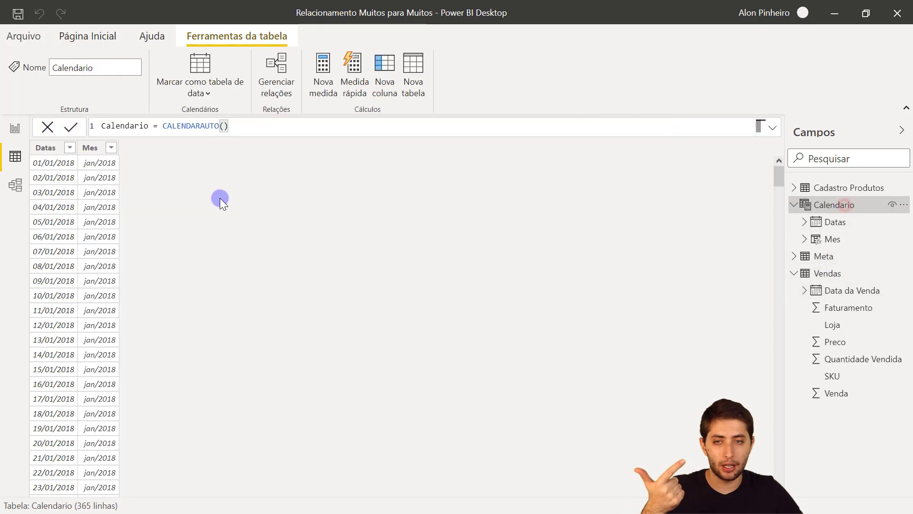
click(44, 150)
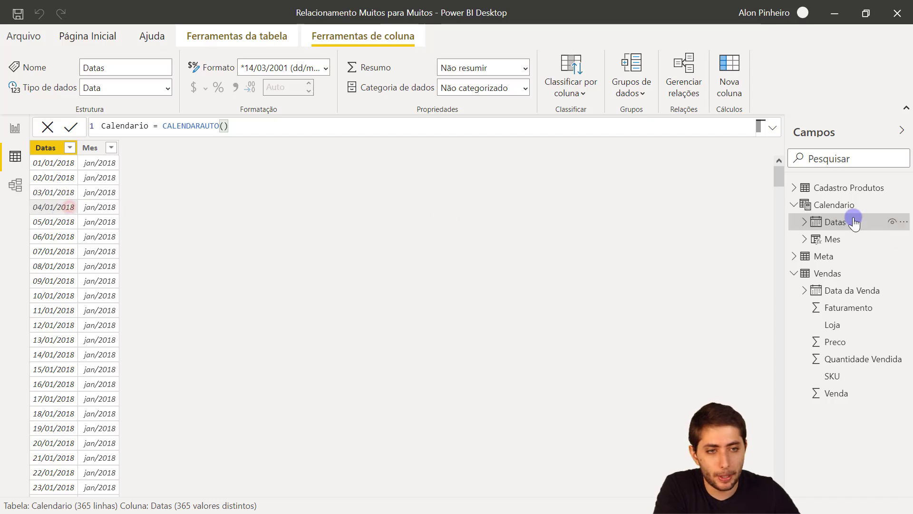
click(856, 273)
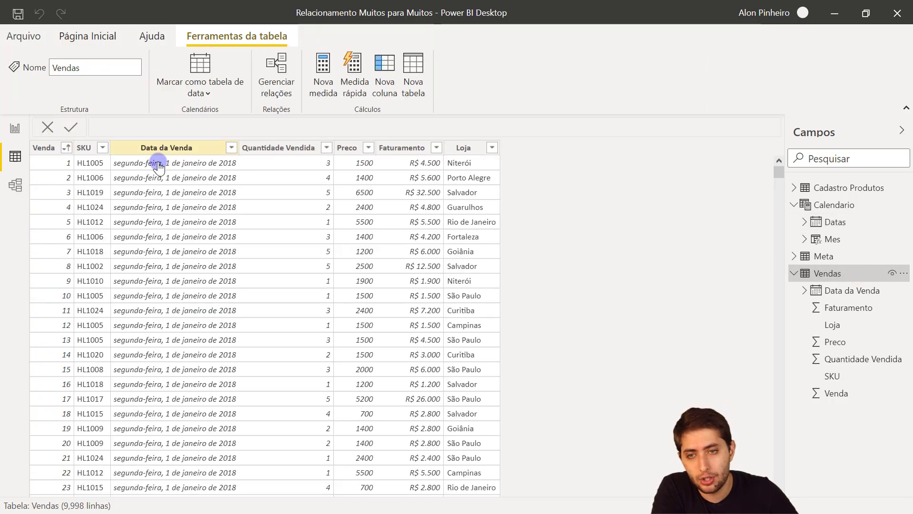
click(168, 150)
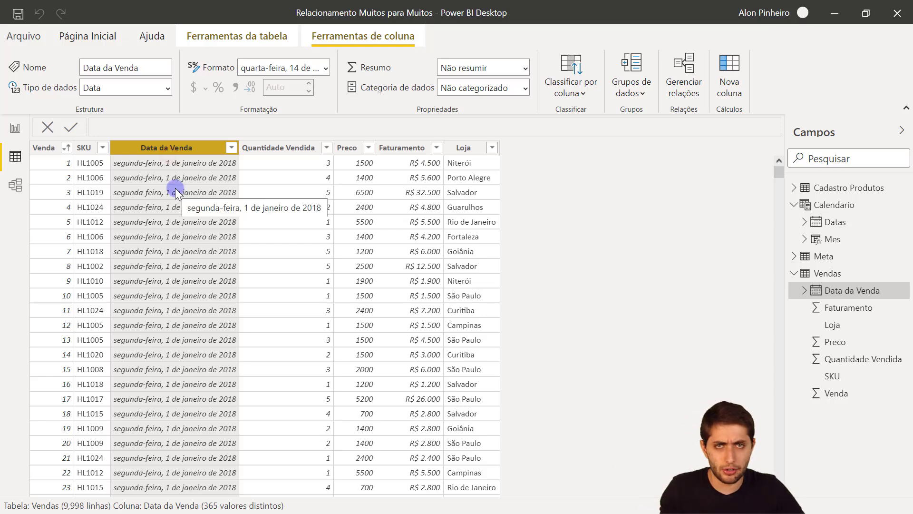
Relate Data da Venda in Vendas to Datas in Calendario, and check the report matrix's monthly Faturamento values.
click(15, 185)
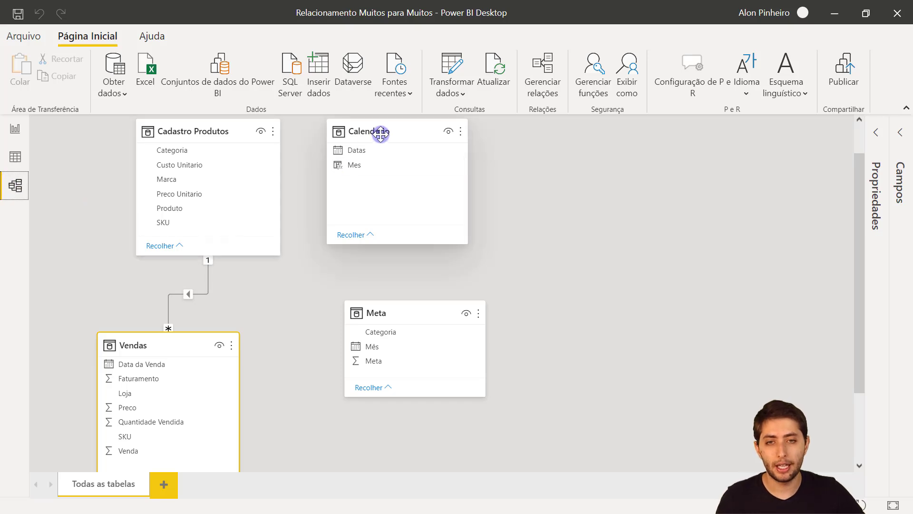
drag(149, 364, 367, 151)
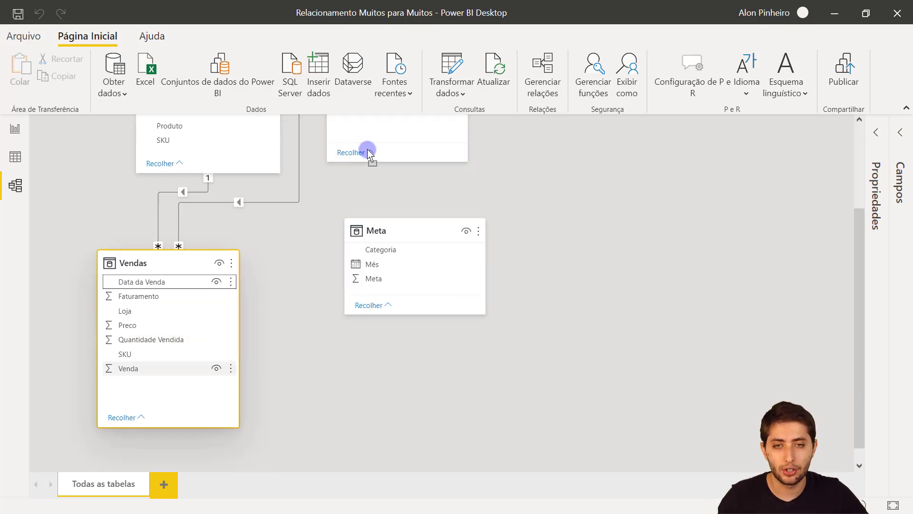
scroll(287, 232, up, 3)
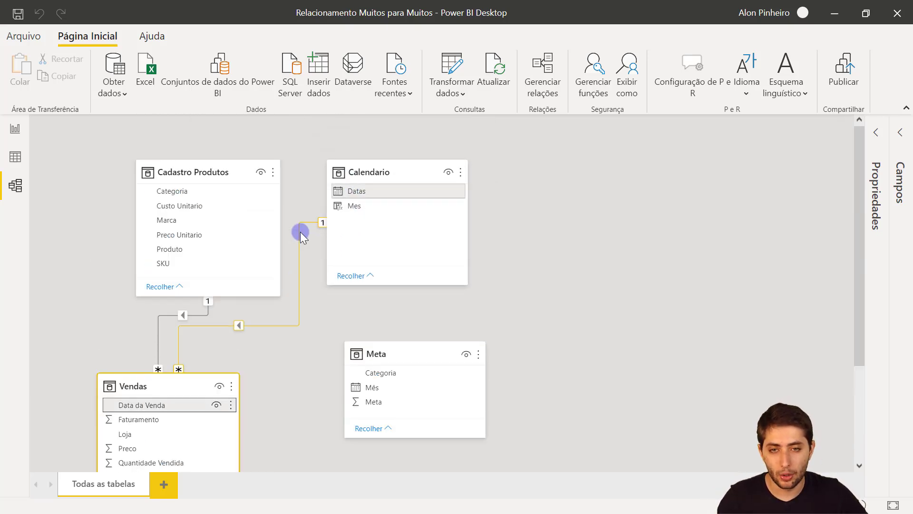
click(12, 131)
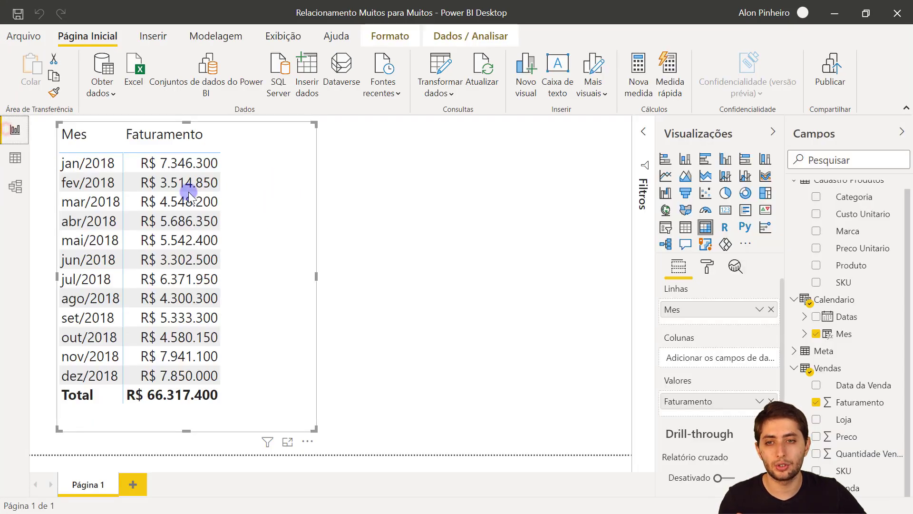
click(109, 184)
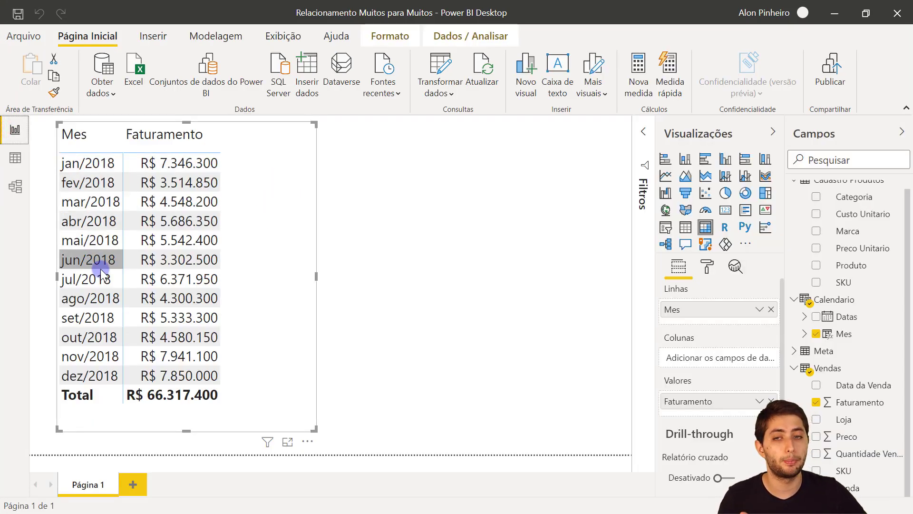
Return to the model diagram, move the Calendario table farther from Cadastro Produtos, and inspect its relationship line to Vendas.
click(18, 185)
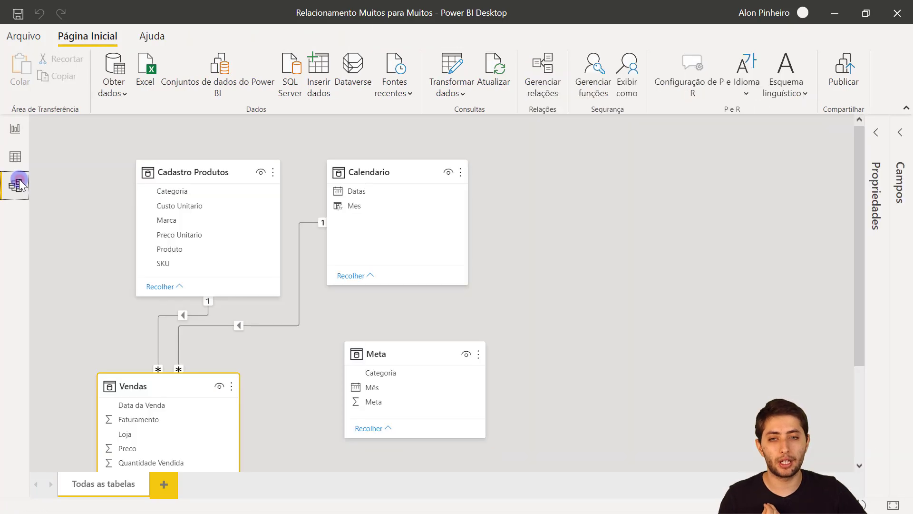
click(305, 261)
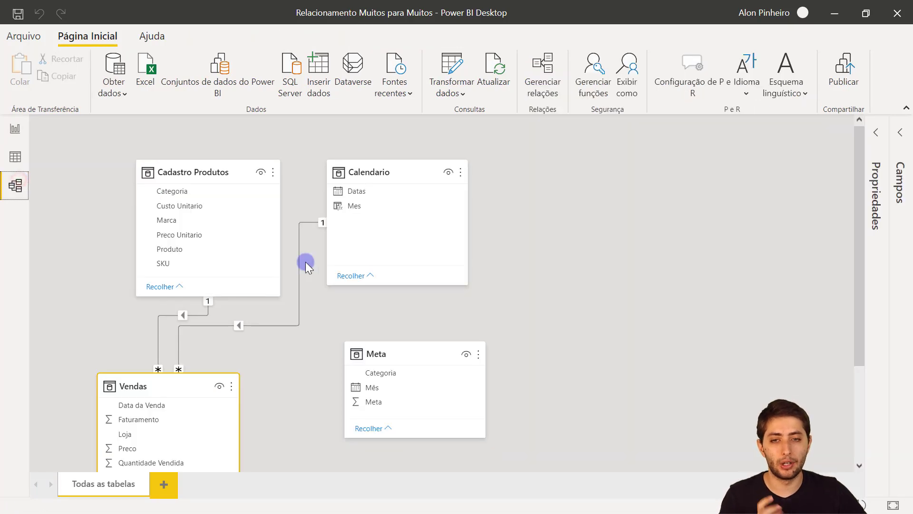
click(364, 173)
click(342, 193)
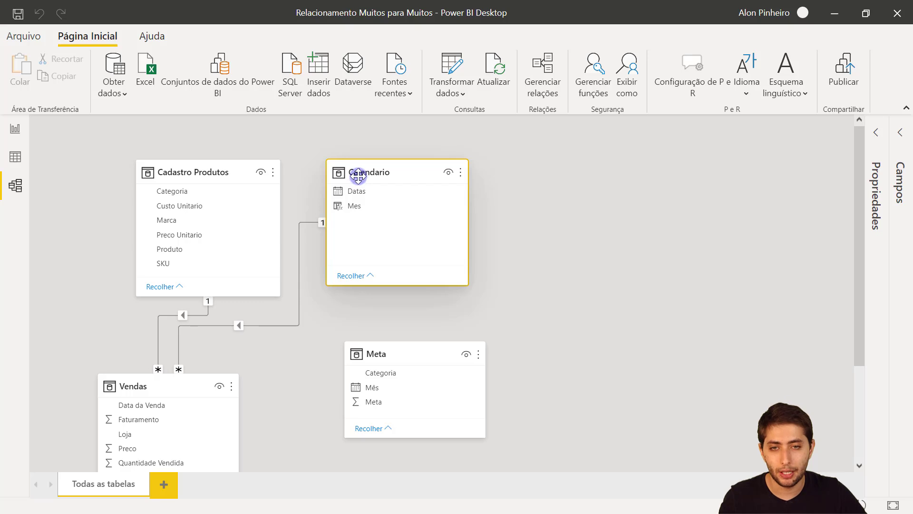
drag(354, 177, 364, 176)
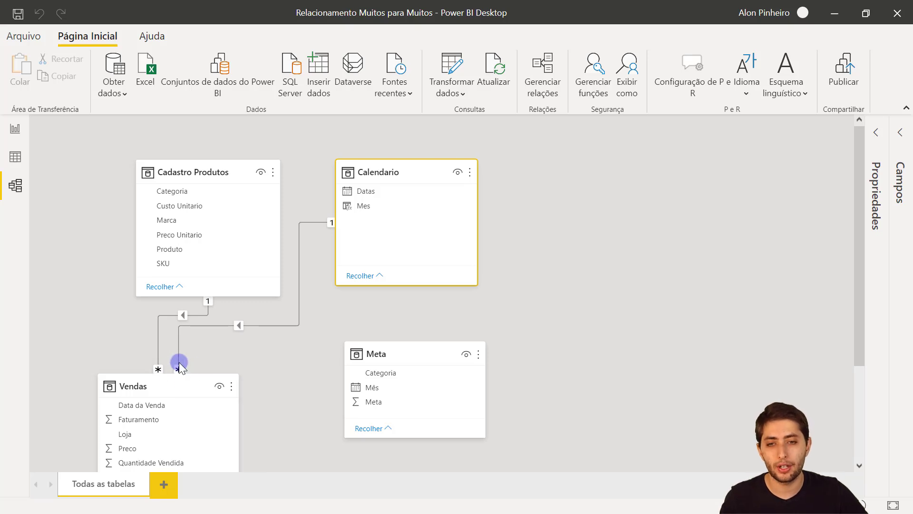
click(319, 222)
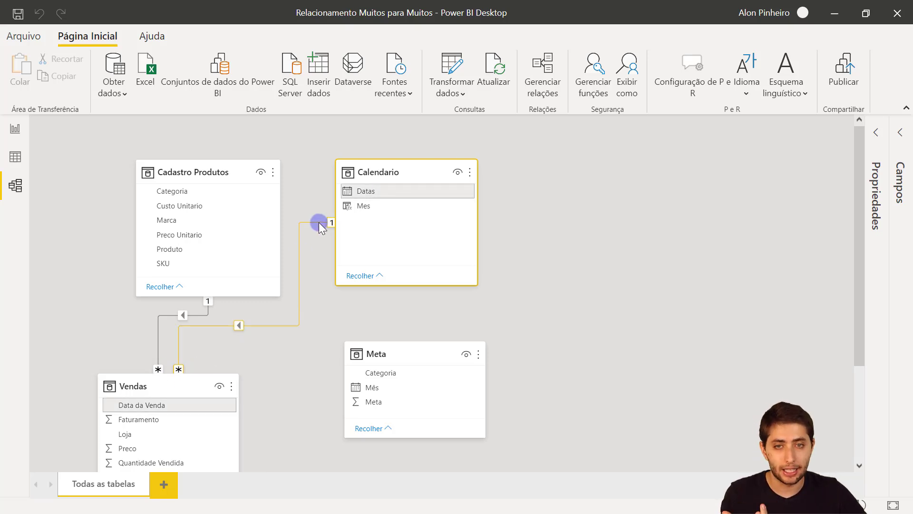
click(180, 354)
drag(392, 169, 430, 169)
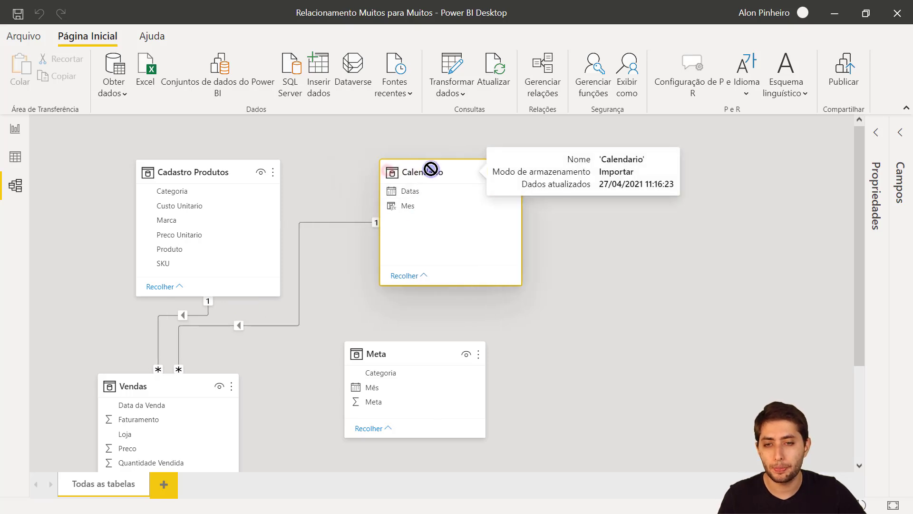
Inspect the relationship between Cadastro Produtos and Vendas, and look over the fields of the Meta table.
click(208, 301)
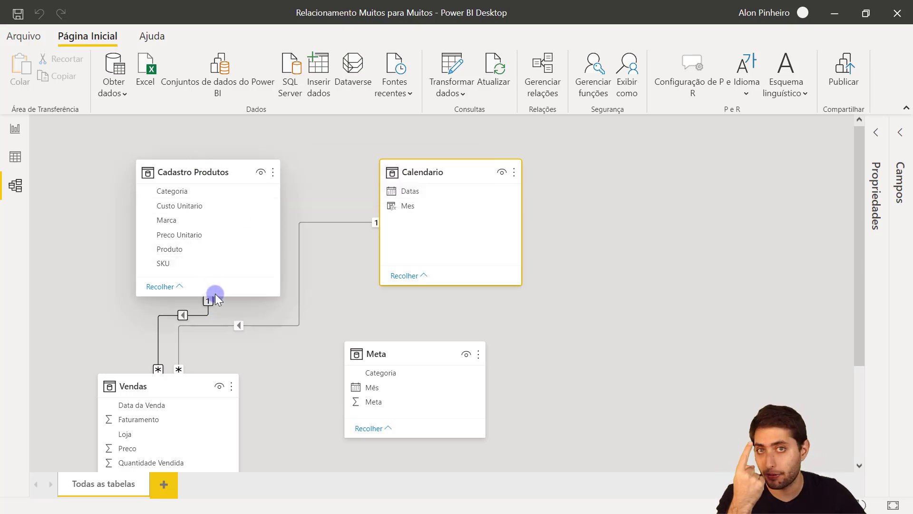
click(147, 384)
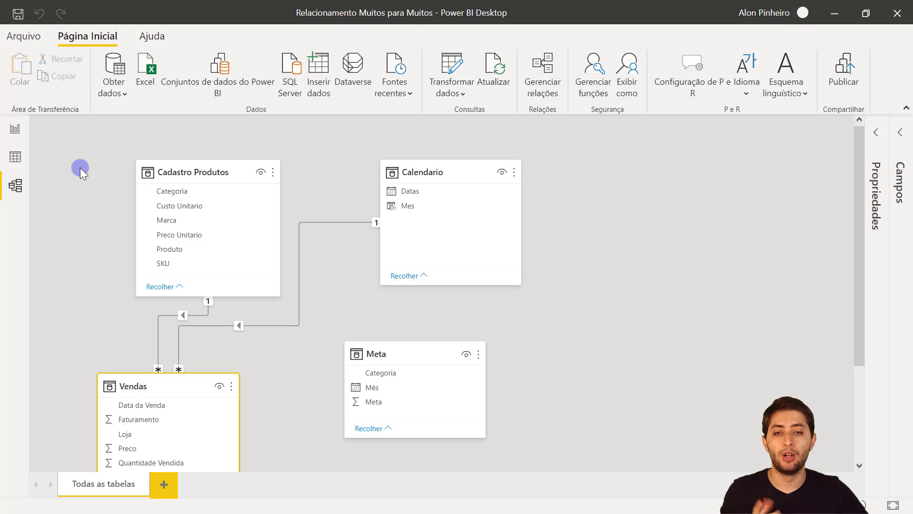
click(364, 356)
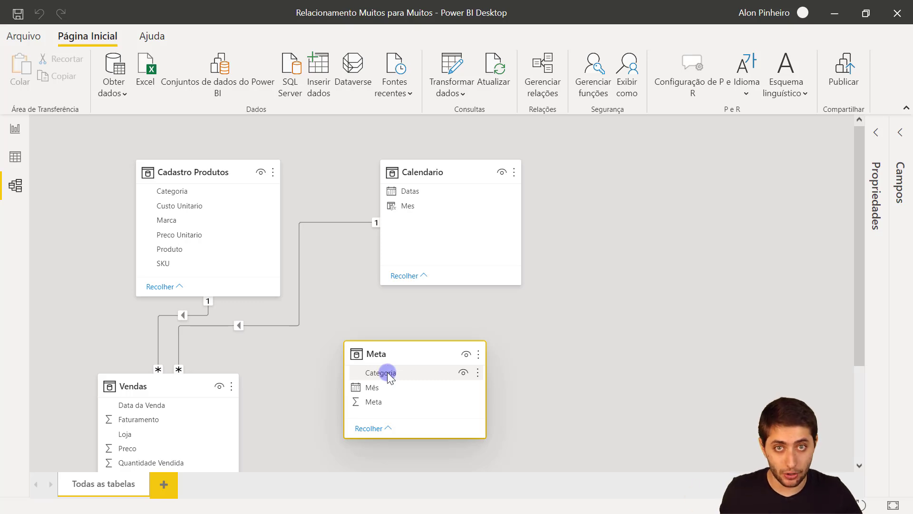
drag(387, 372, 40, 164)
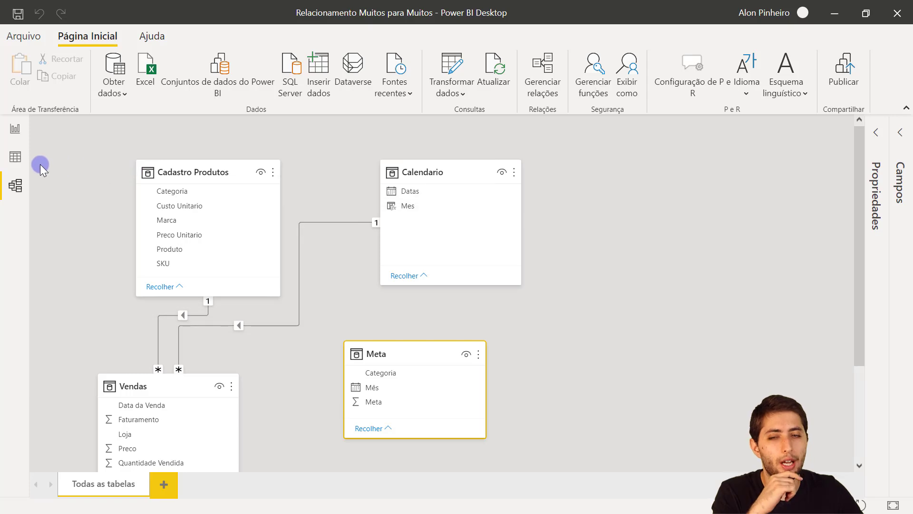
Show the Meta table's data with the Calendario fields collapsed, and examine its Mês, Categoria and Meta columns.
click(13, 158)
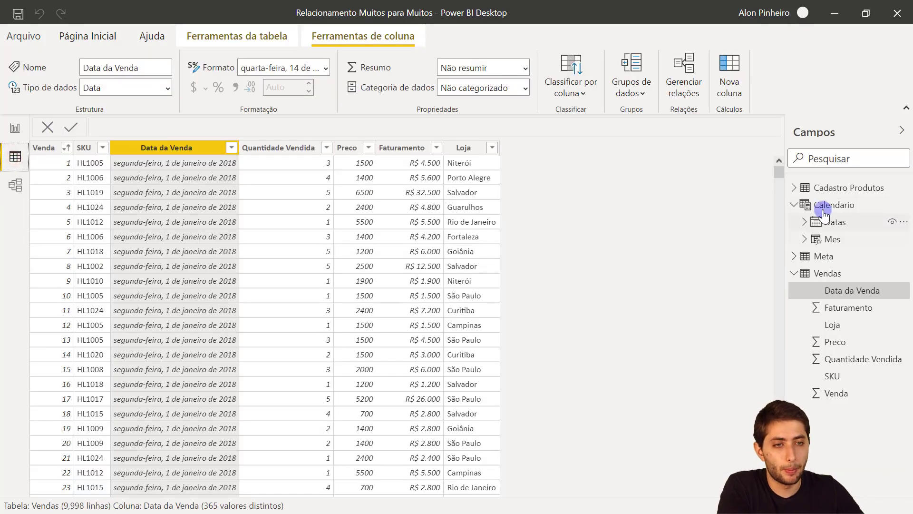
click(793, 204)
click(804, 222)
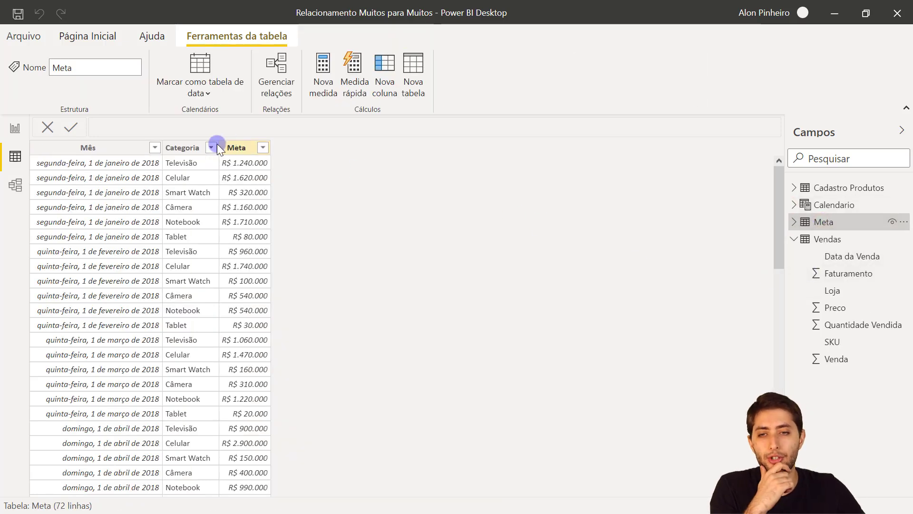
click(133, 152)
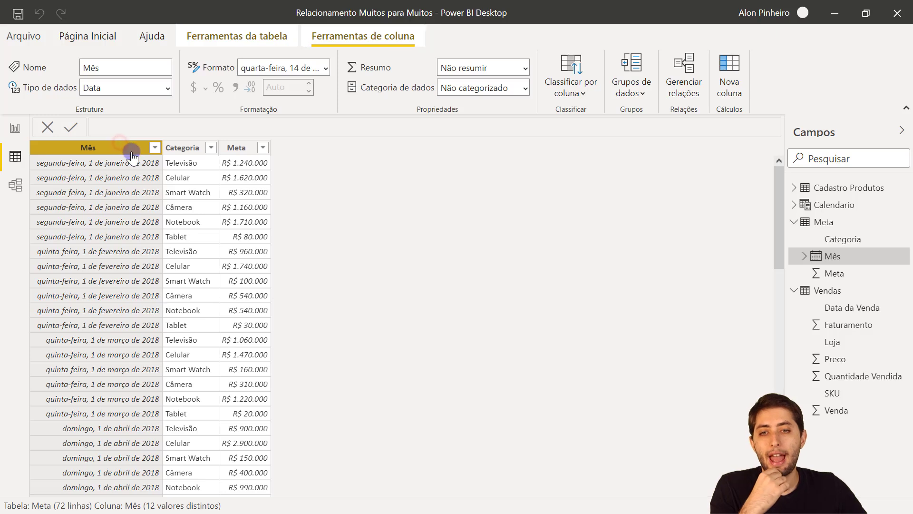
click(179, 164)
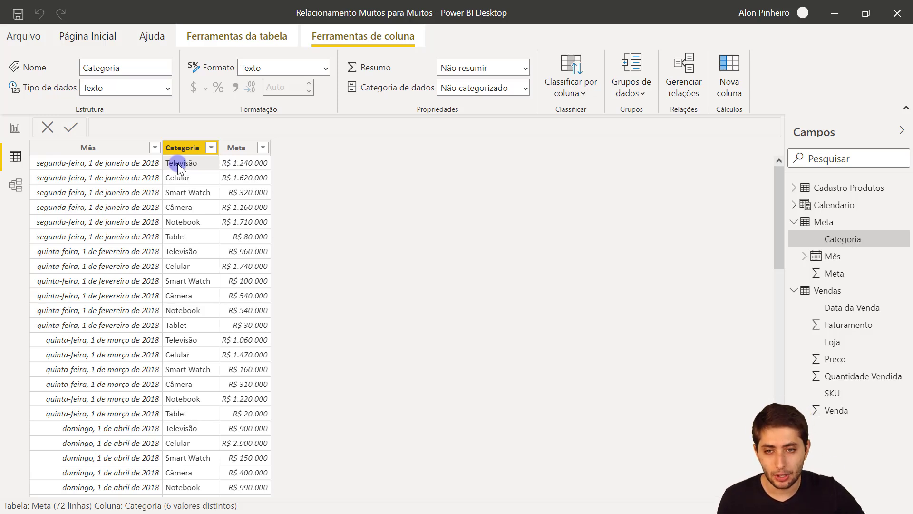
click(127, 167)
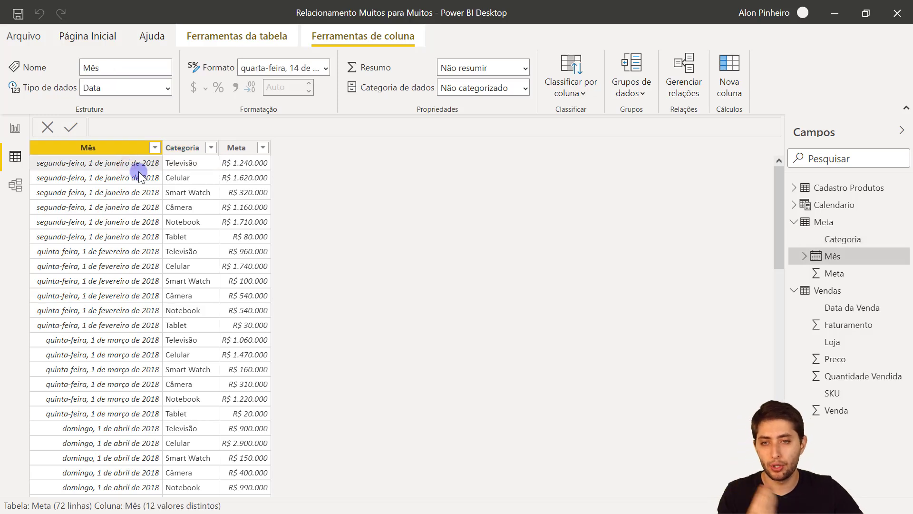
click(249, 165)
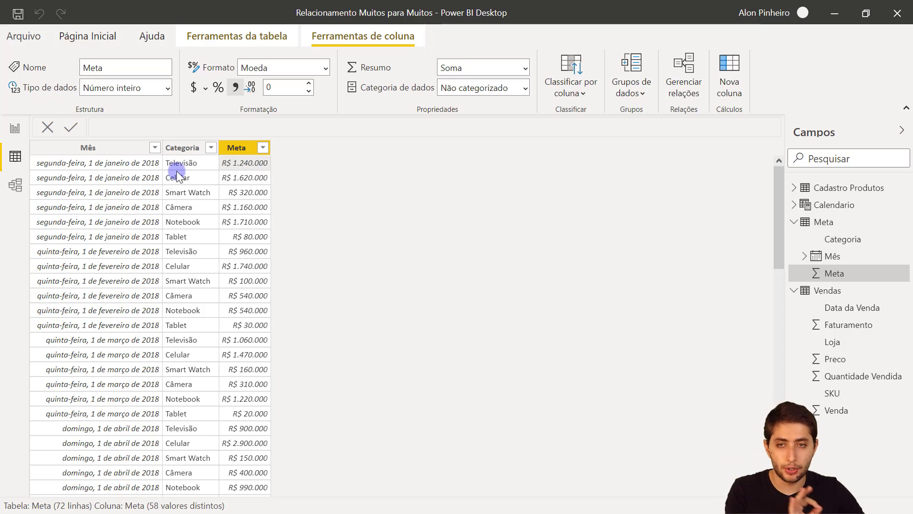
click(106, 162)
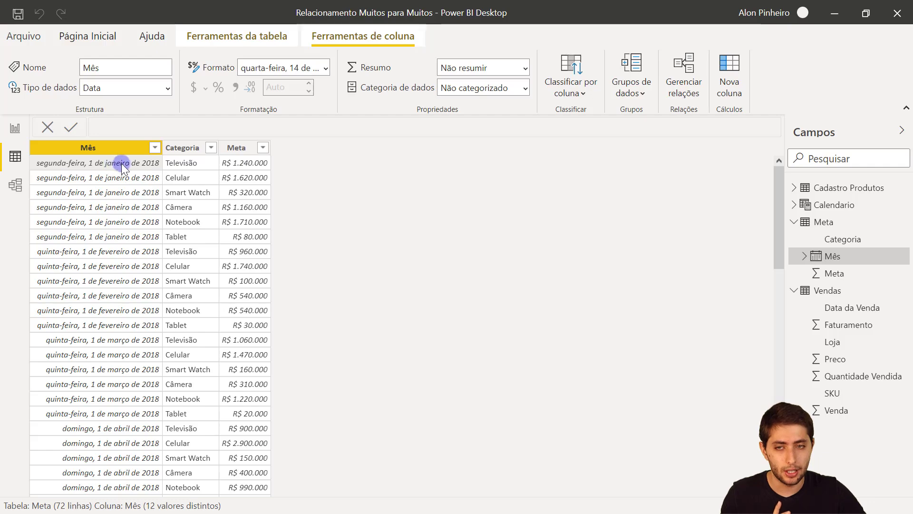
Switch to File Explorer and open the Metas workbook from the 05-12 folder in Excel.
key(alt+Tab)
key(alt+Tab)
key(alt+Tab)
key(alt+Tab)
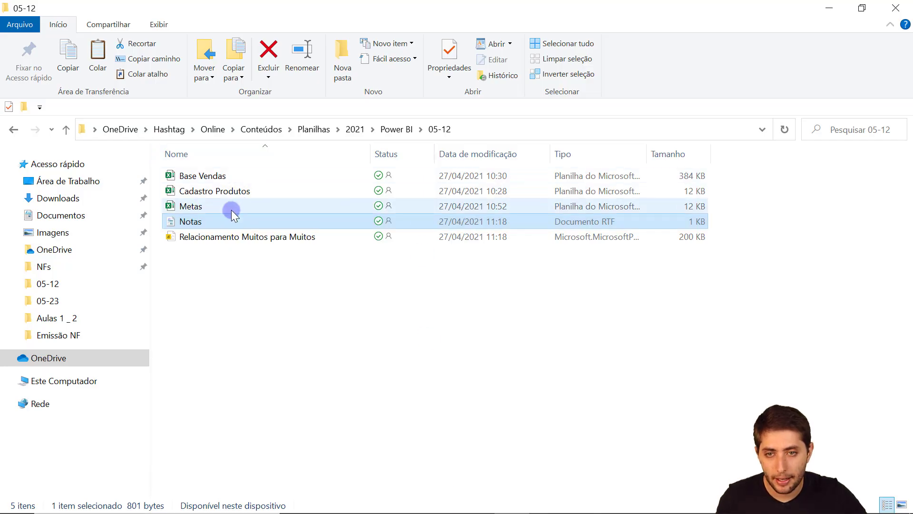
click(231, 210)
double_click(231, 209)
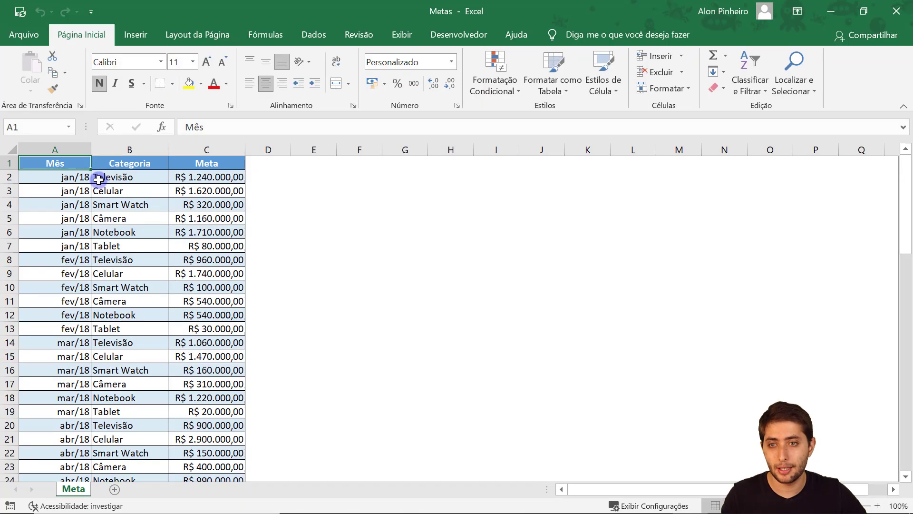
Enlarge the Meta sheet and examine its Mês, Categoria and Meta columns, including the date stored in cell A2.
scroll(65, 192, up, 5)
drag(76, 180, 81, 228)
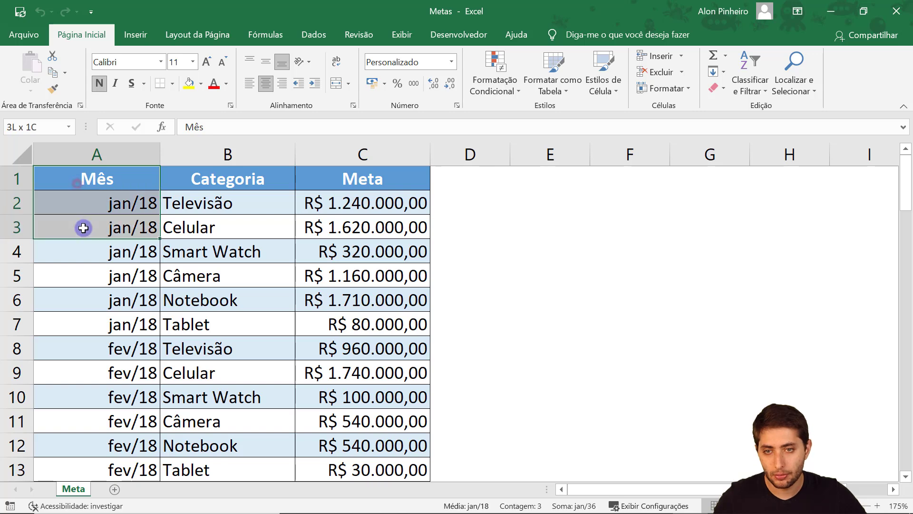
drag(192, 180, 238, 297)
drag(331, 186, 354, 300)
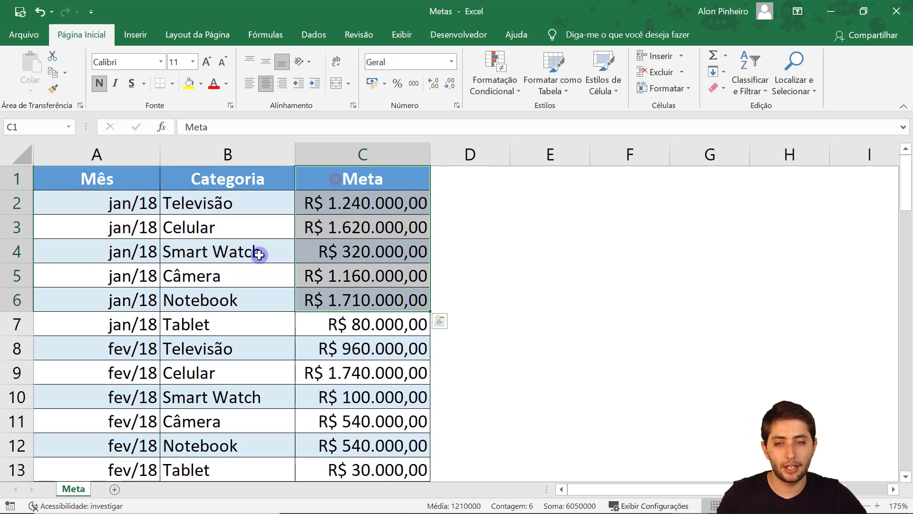
click(117, 205)
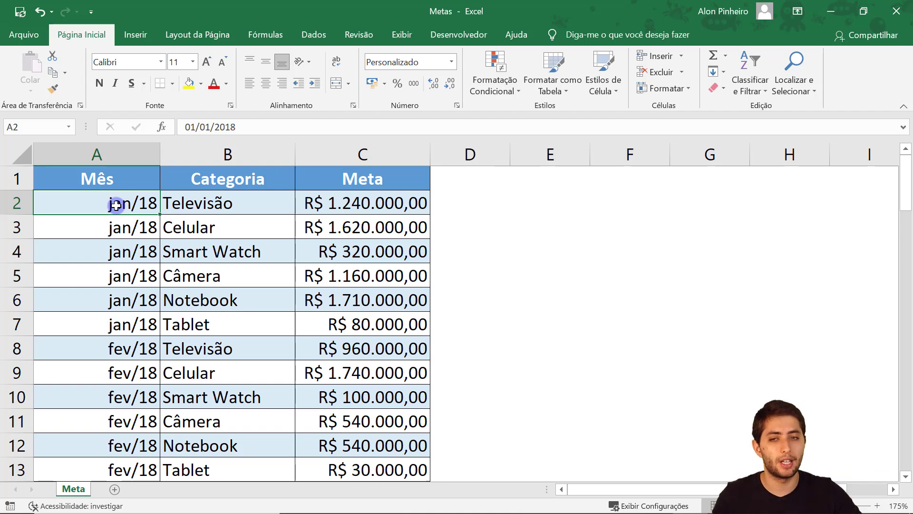
Examine the full date stored in cell A2 and look over the monthly entries further down the Mês column.
double_click(116, 205)
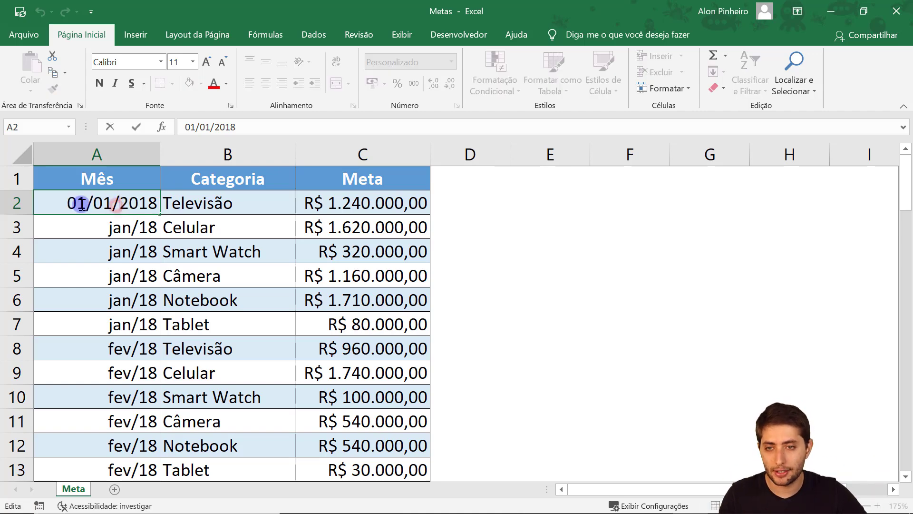
drag(59, 201, 160, 190)
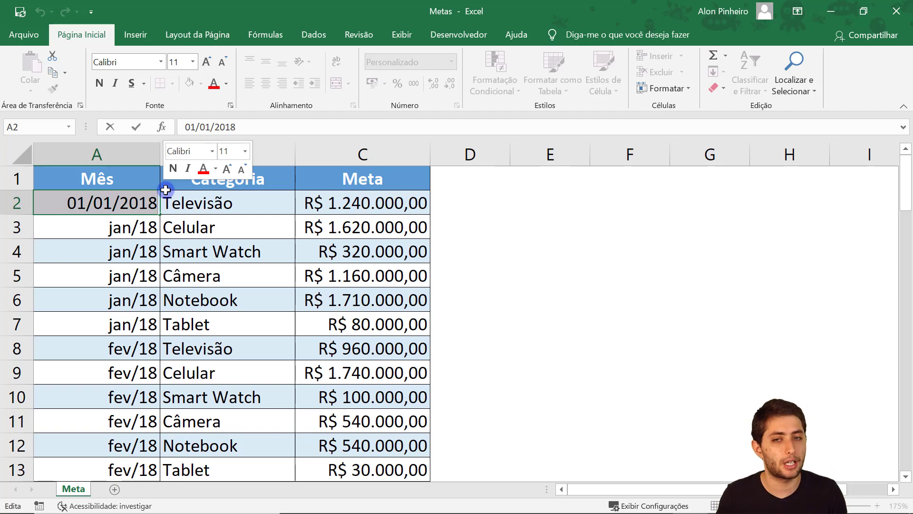
key(Escape)
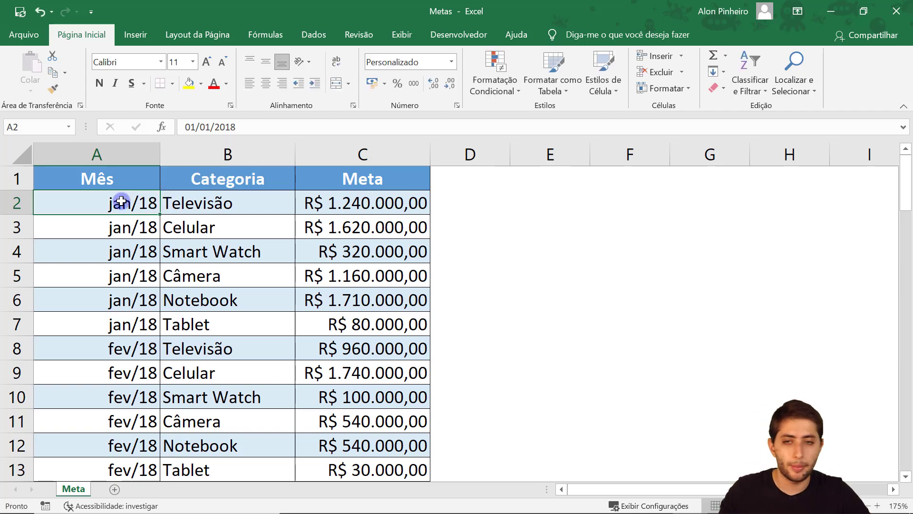
double_click(121, 203)
key(Escape)
scroll(126, 211, down, 3)
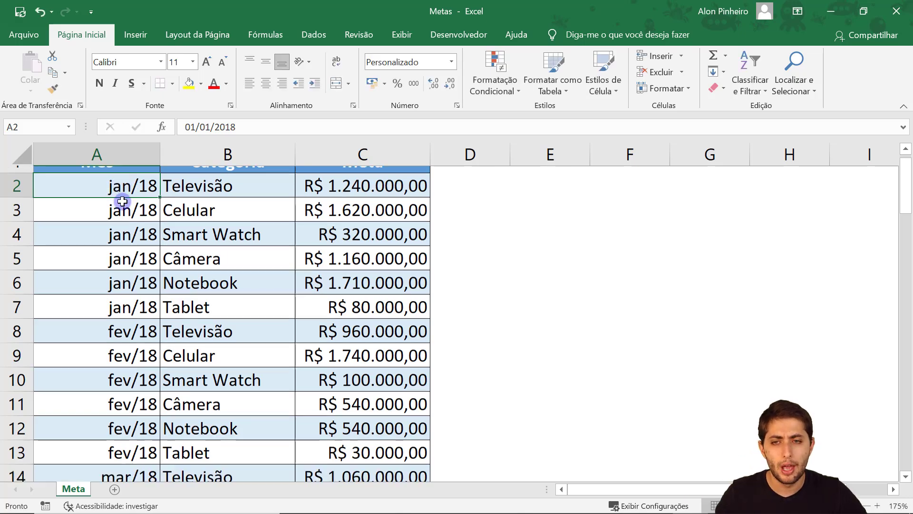
scroll(132, 223, down, 2)
scroll(134, 226, up, 5)
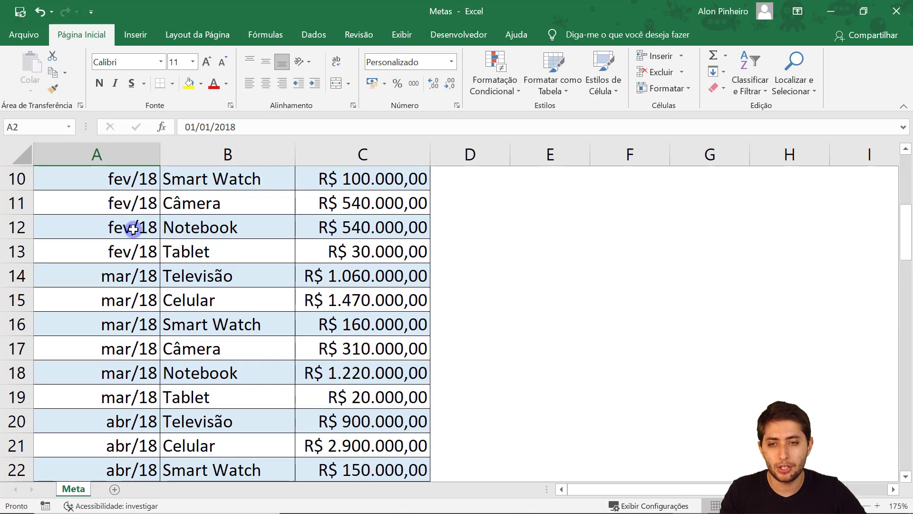
Close the Metas workbook and switch back to the Relacionamento Muitos para Muitos file in Power BI Desktop.
key(ctrl+w)
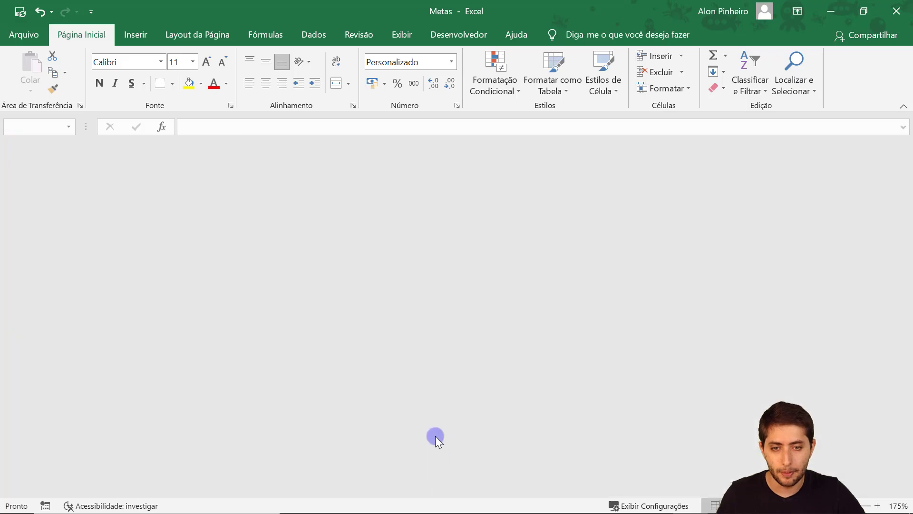
click(496, 509)
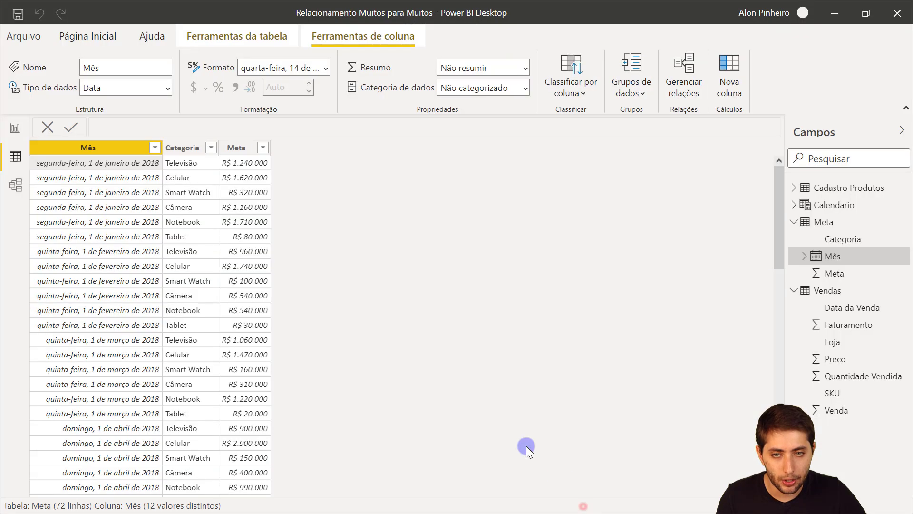
click(583, 500)
Examine the Mês, Categoria and Meta columns in the Meta table's data.
scroll(142, 183, down, 1)
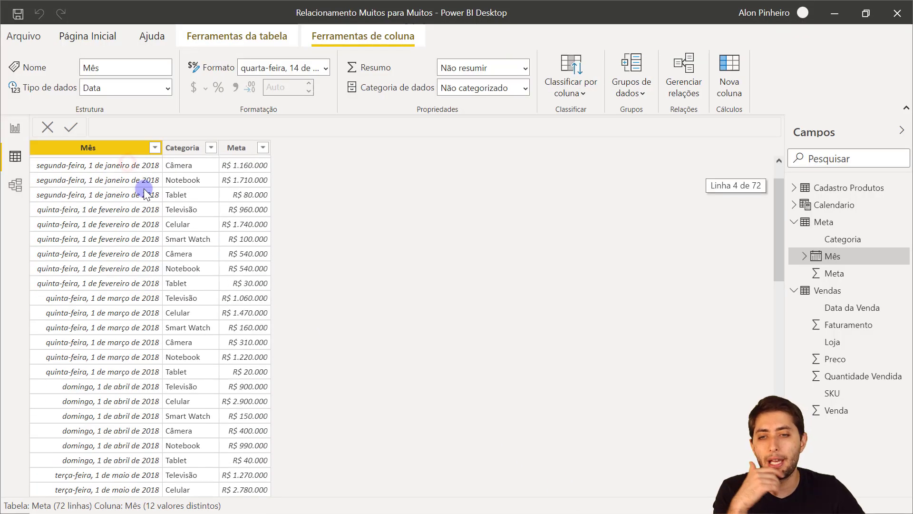
scroll(159, 188, up, 1)
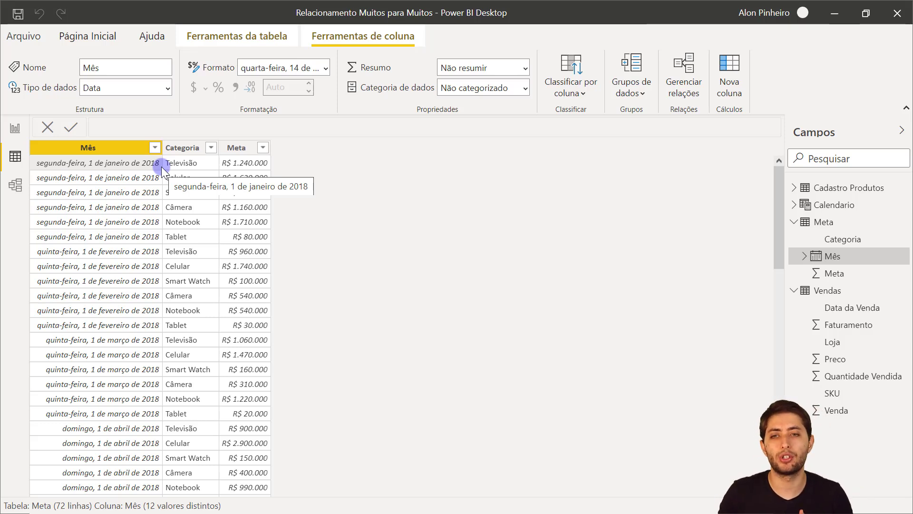
click(88, 146)
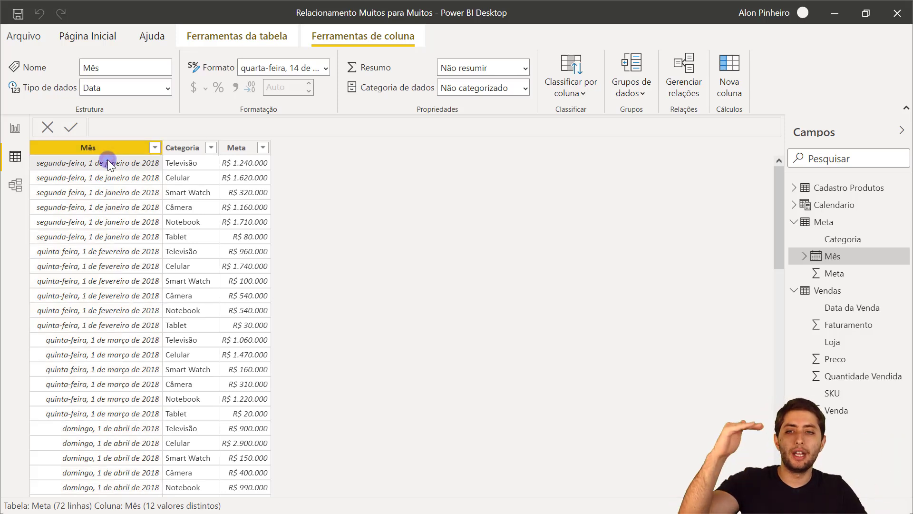
click(185, 163)
click(259, 164)
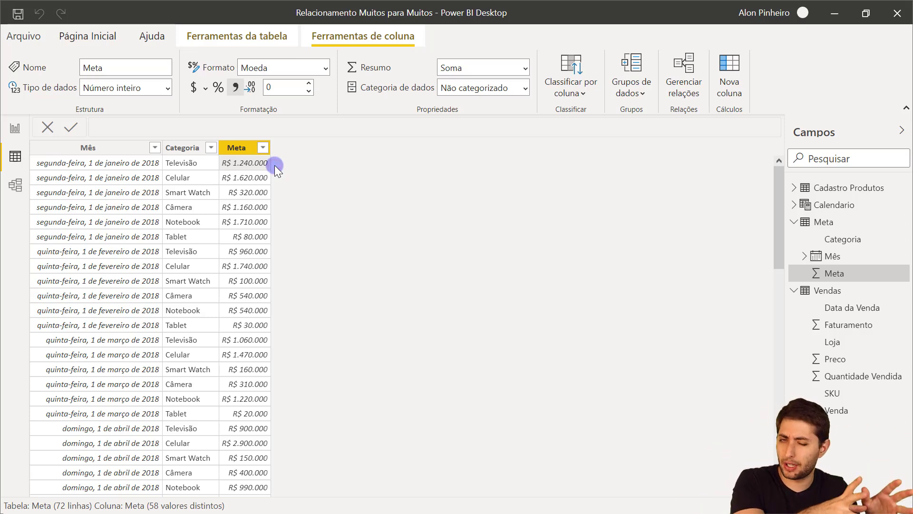
Show the model diagram with the Meta table placed beside Vendas, and compare both with Cadastro Produtos and Calendario.
click(15, 185)
drag(446, 342, 433, 378)
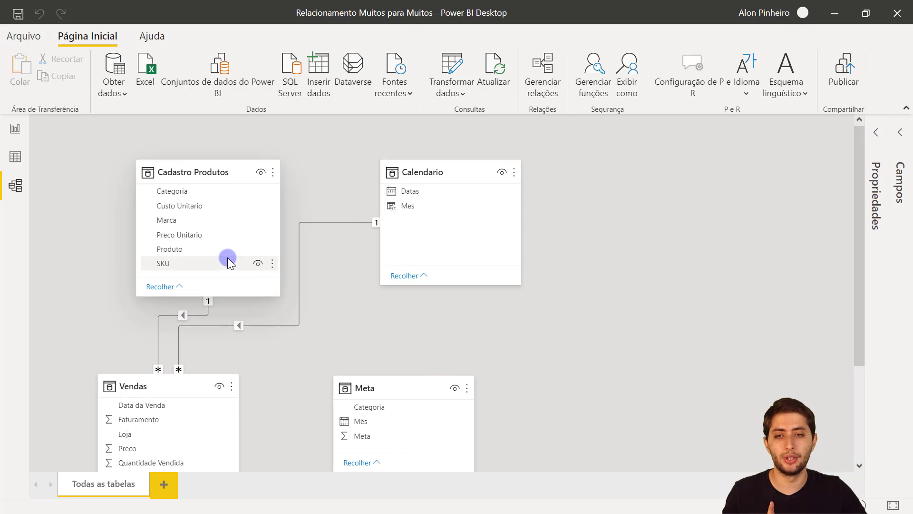
click(156, 388)
click(406, 391)
click(200, 173)
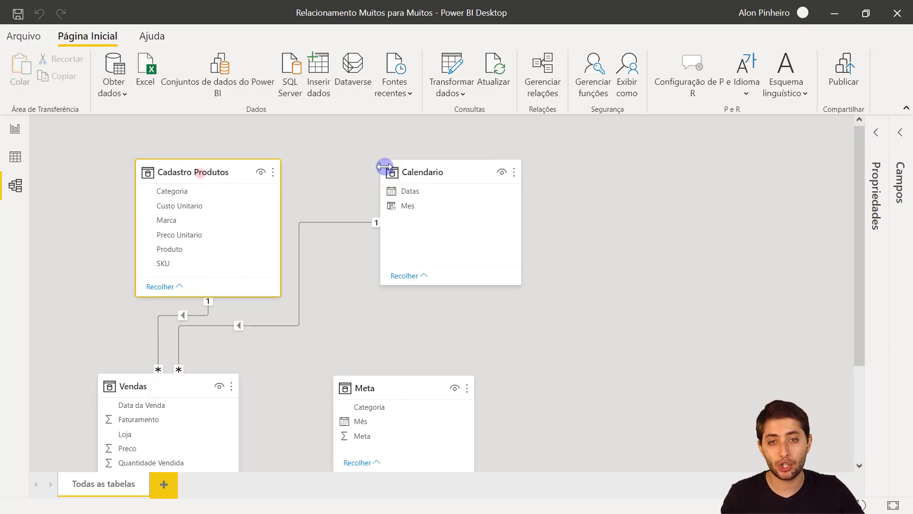
click(411, 169)
click(311, 189)
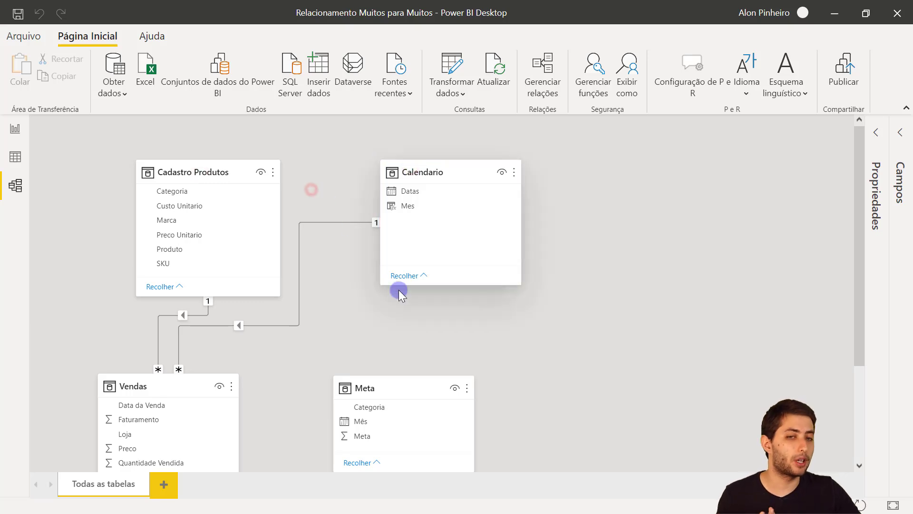
click(416, 384)
click(210, 172)
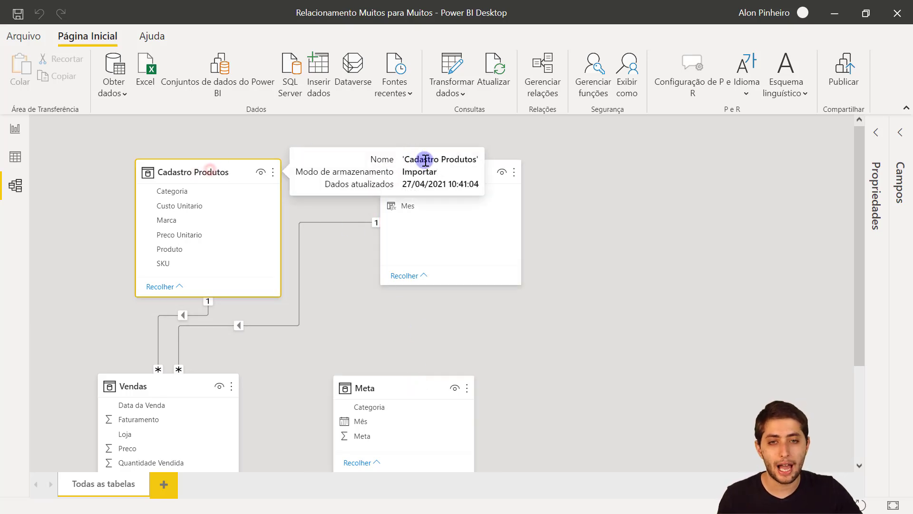
click(489, 170)
click(357, 173)
click(195, 162)
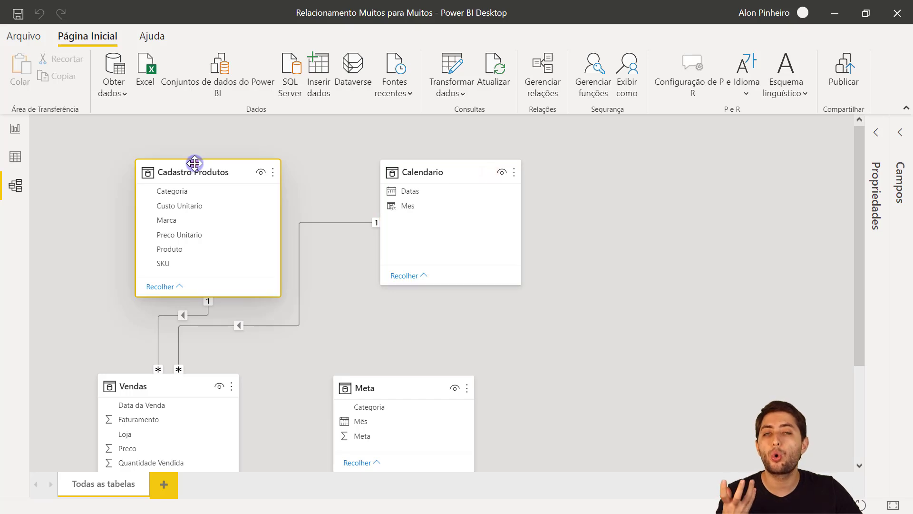
Shift the Meta table slightly in the model diagram and compare its fields with those of Vendas.
drag(409, 382, 401, 387)
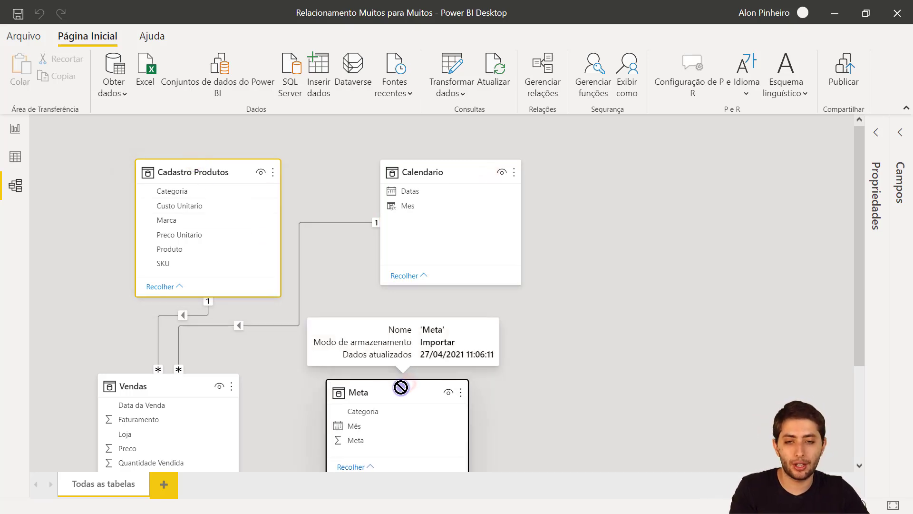
scroll(283, 352, down, 2)
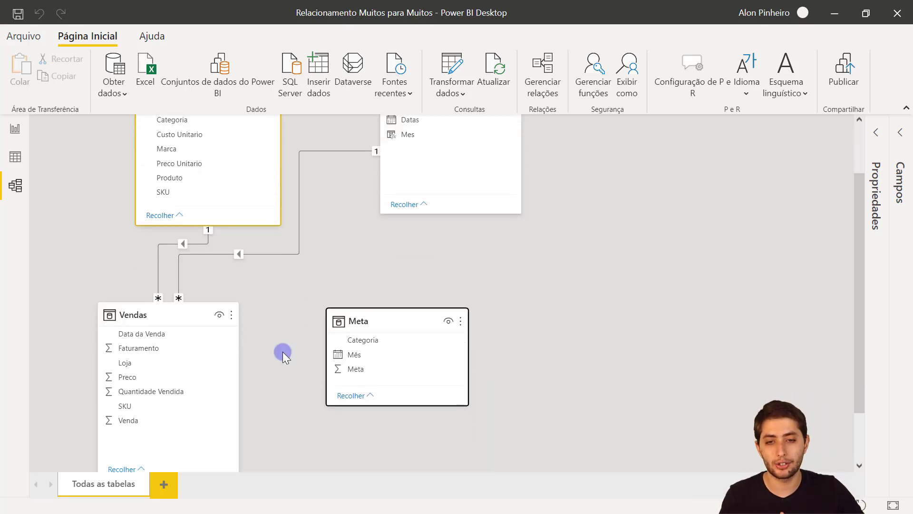
click(176, 308)
click(374, 315)
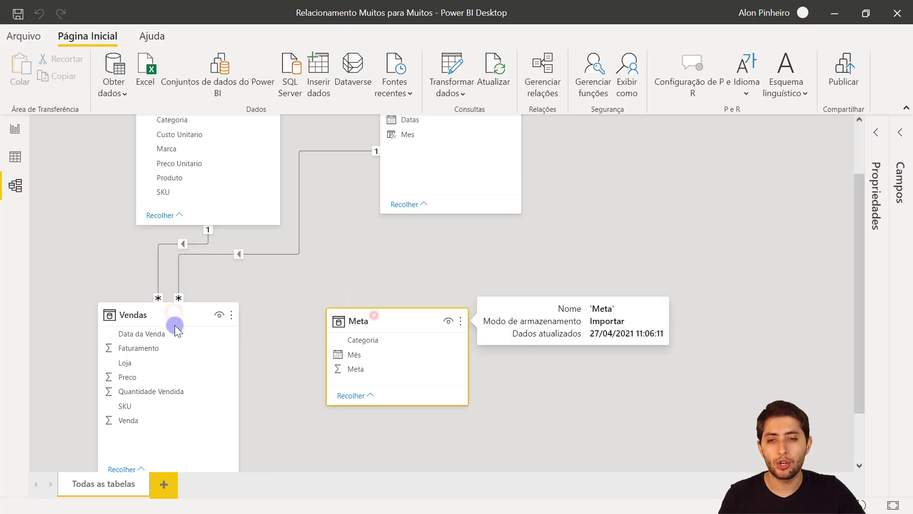
click(158, 312)
click(355, 324)
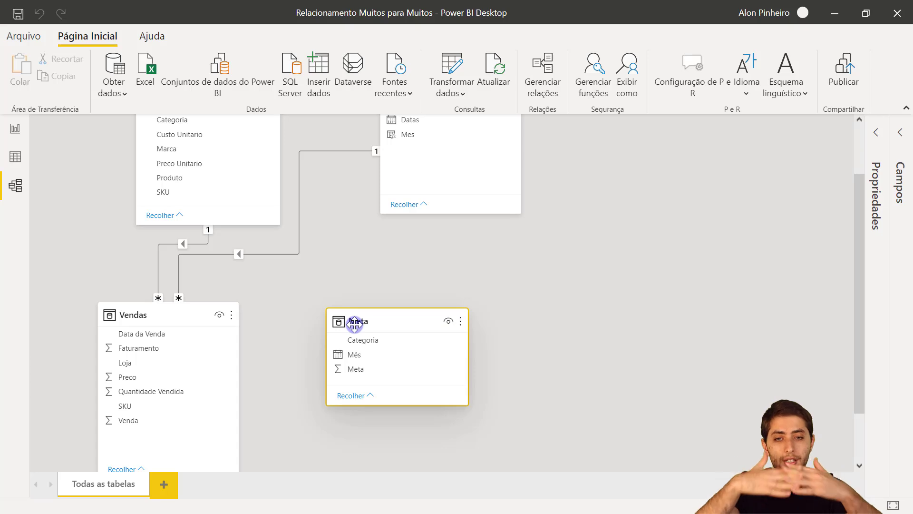
Examine the roles of Cadastro Produtos and Calendario against Meta and Vendas in the model diagram.
scroll(422, 270, up, 3)
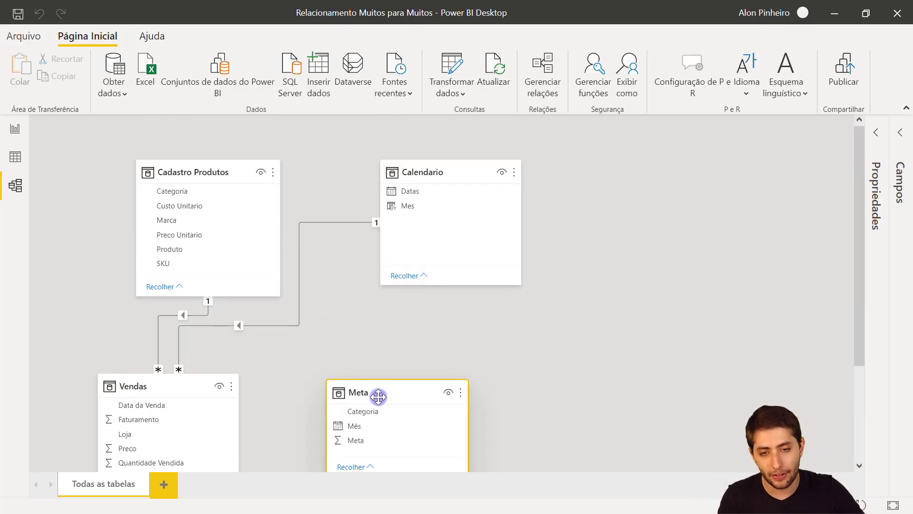
click(377, 392)
click(203, 166)
click(442, 179)
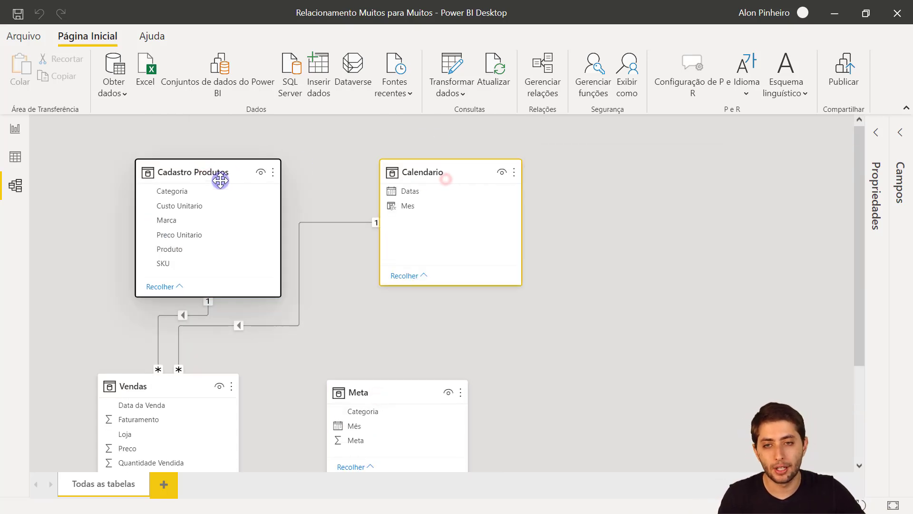
click(220, 178)
click(476, 171)
click(377, 391)
click(185, 394)
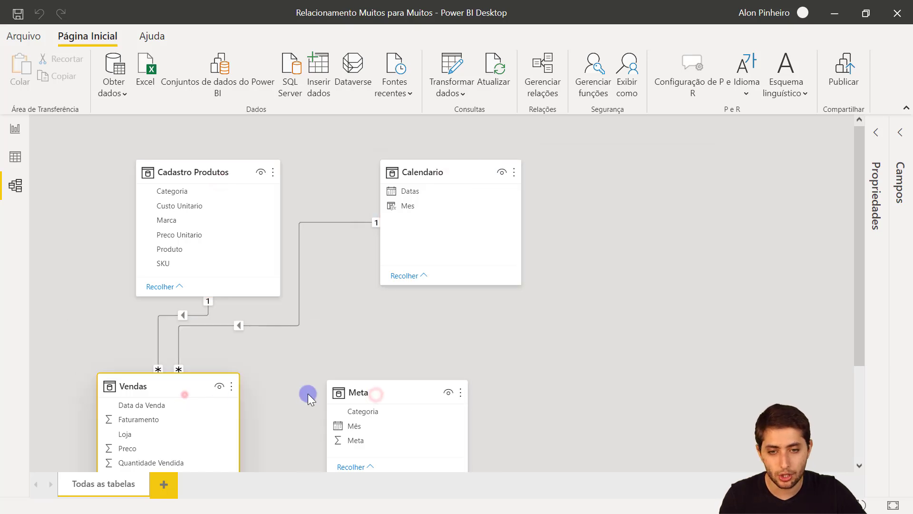
click(374, 393)
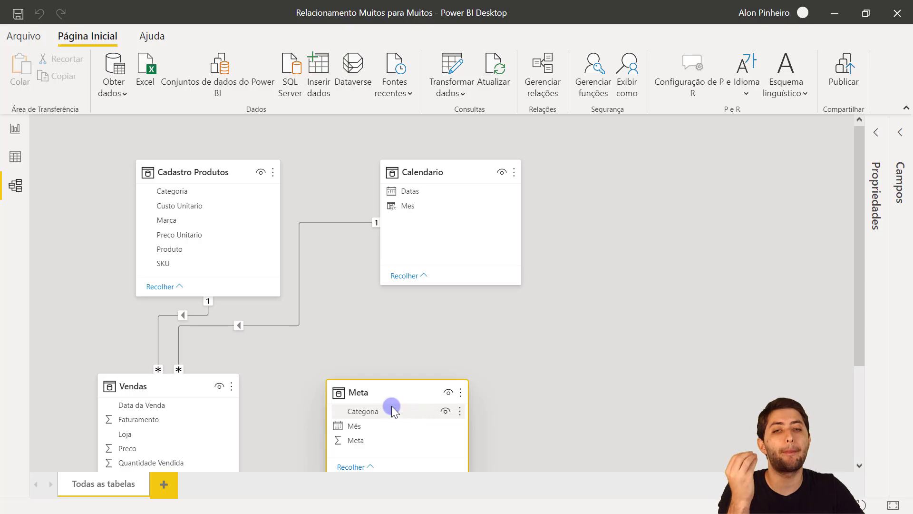
Compare the Calendario and Meta tables in the model diagram to consider which fields could relate them.
mouse_move(372, 393)
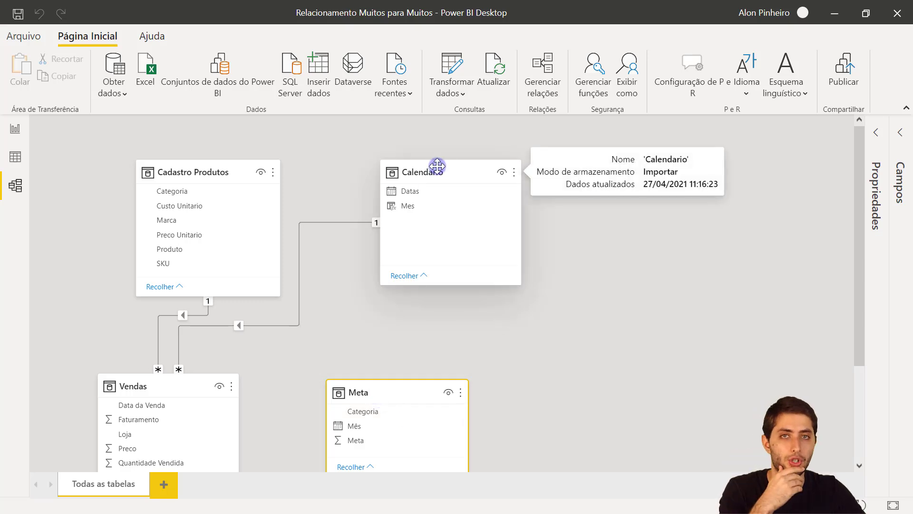
click(437, 166)
click(372, 394)
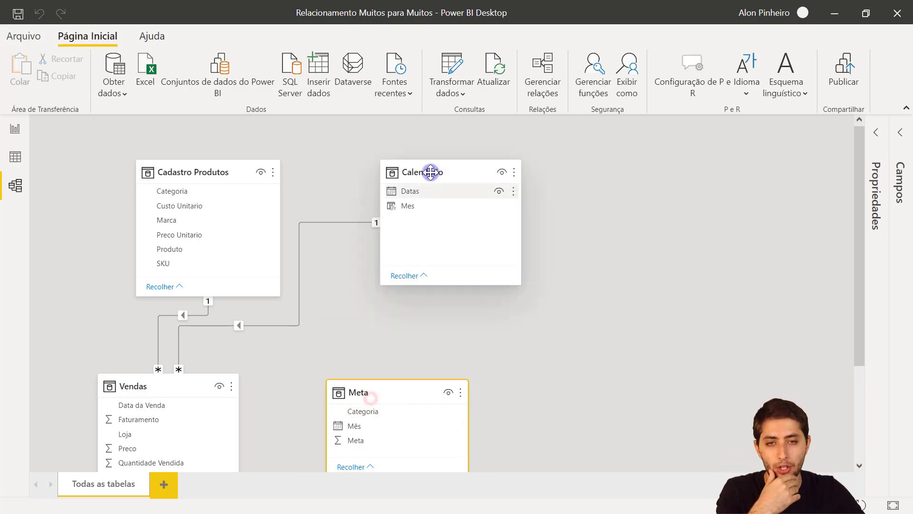
click(430, 171)
click(370, 387)
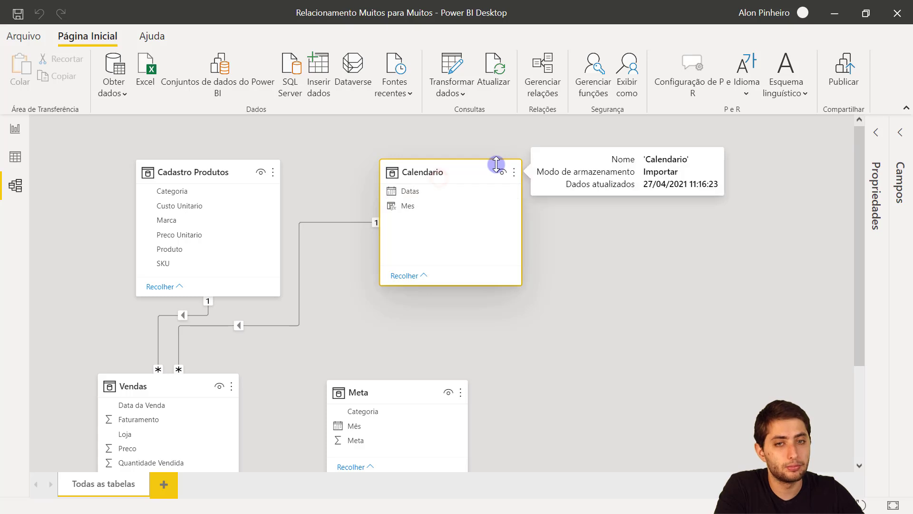
click(359, 397)
click(441, 182)
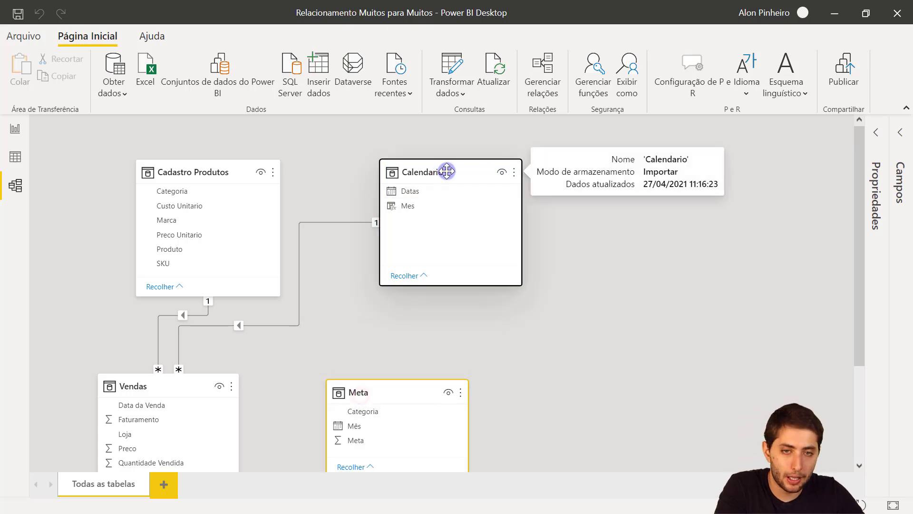
Show the Meta table's data and check the Mês column for repeated dates.
click(15, 157)
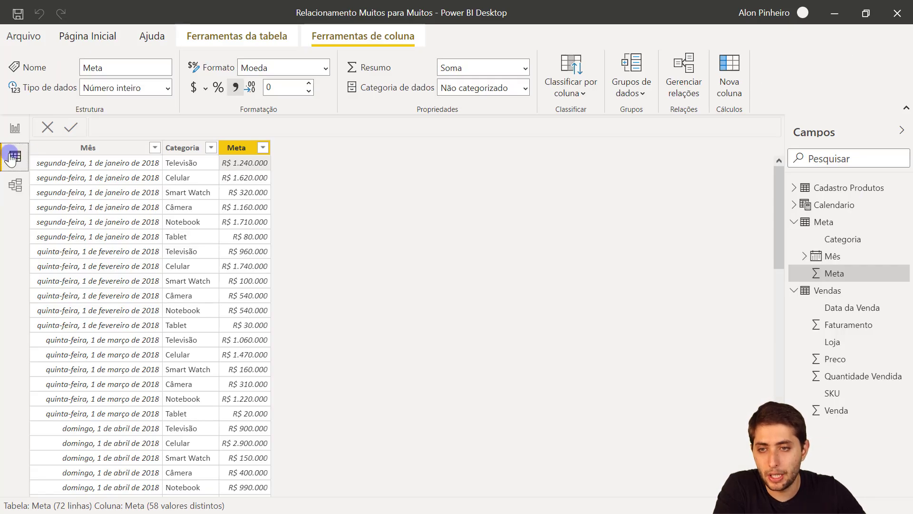
click(119, 147)
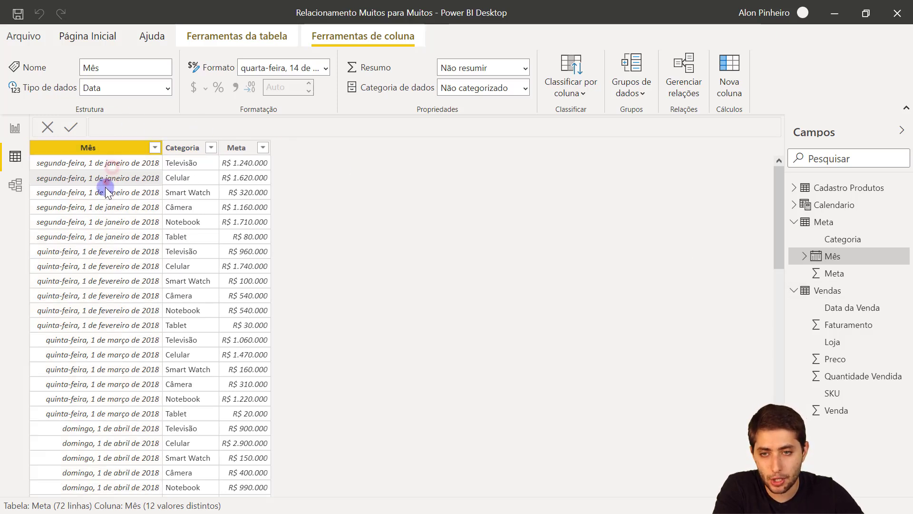
click(106, 192)
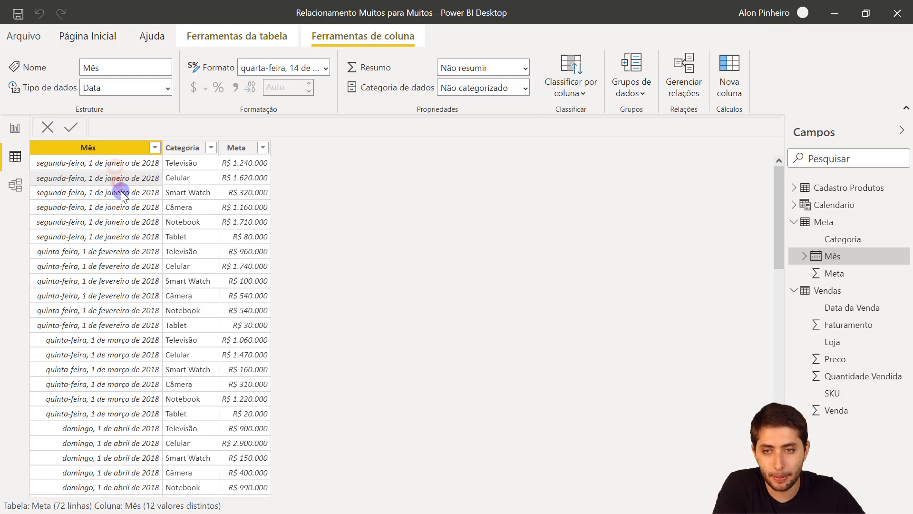
Show the Calendario data, examine its Datas and Mes columns, and return to the Meta table's data.
click(845, 209)
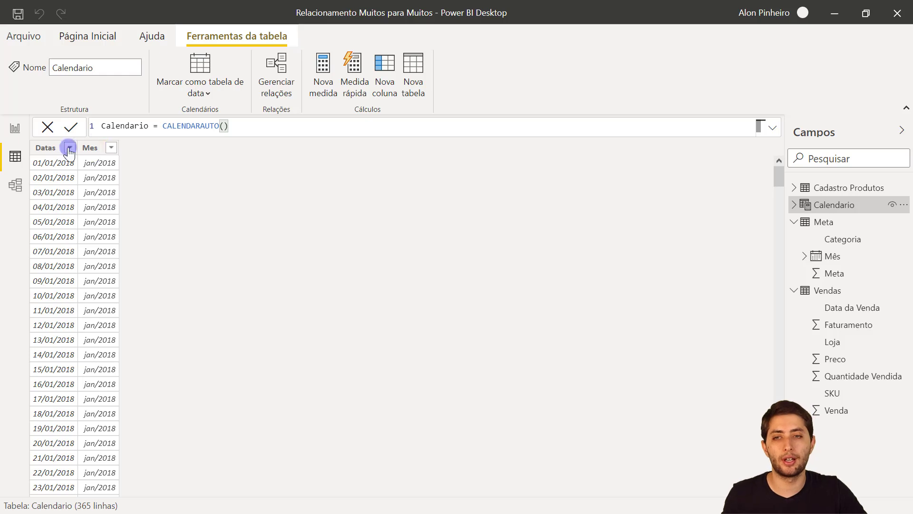
click(46, 148)
click(91, 148)
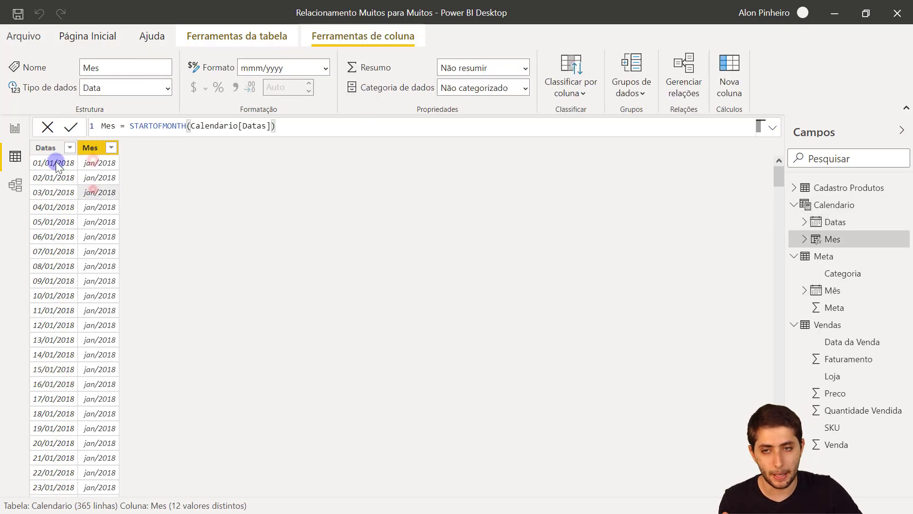
click(47, 148)
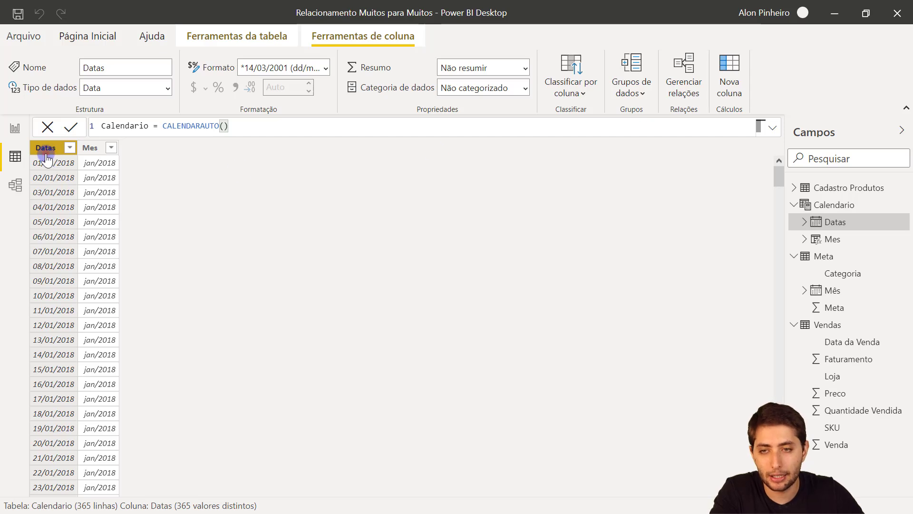
click(830, 256)
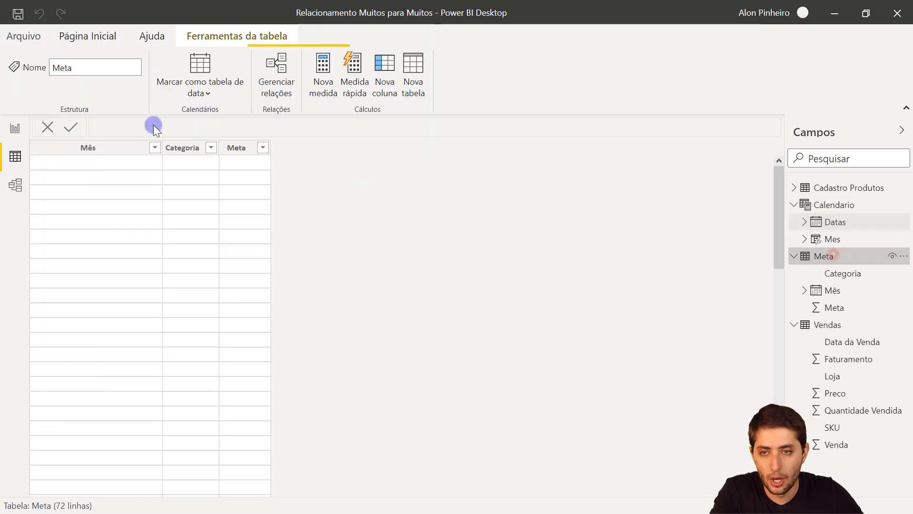
Relate the Meta table's Mês column to Calendario's Datas column in the model diagram.
click(106, 162)
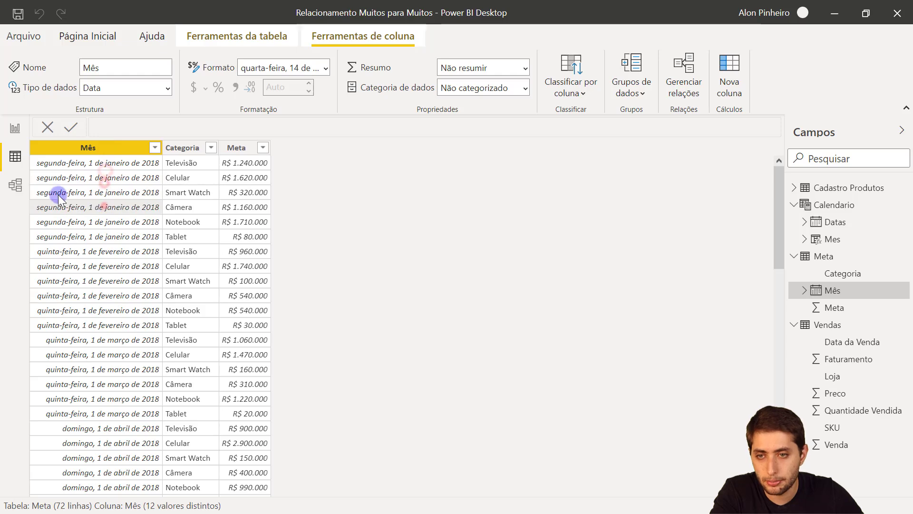
click(16, 187)
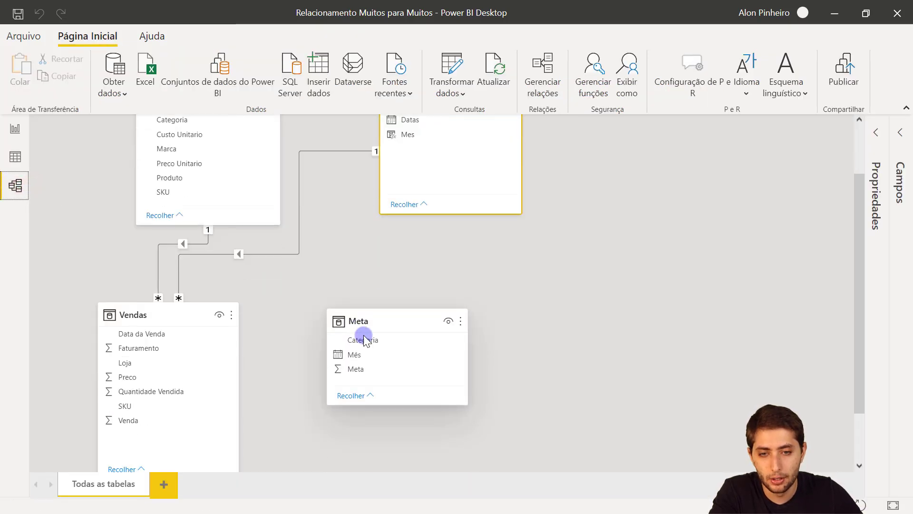
mouse_move(359, 425)
mouse_down()
mouse_move(428, 224)
mouse_move(431, 188)
mouse_up()
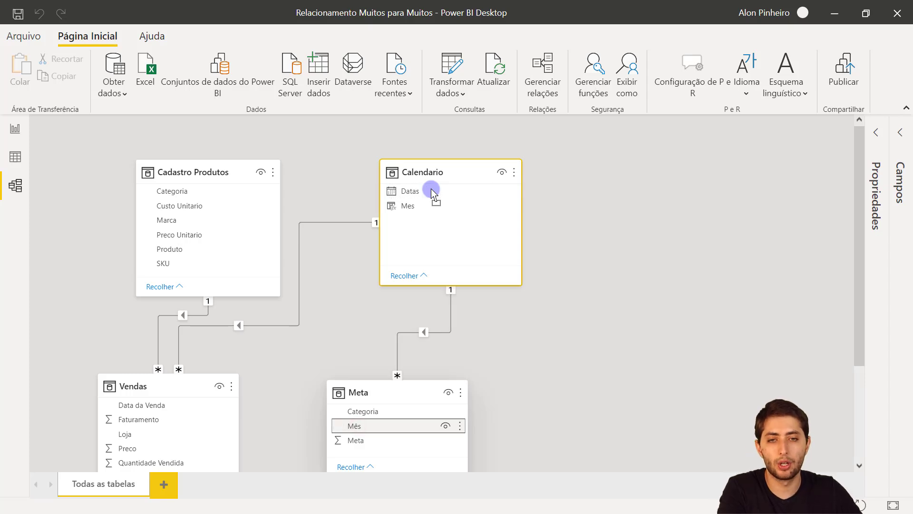
Replace Faturamento with the Meta field from the Meta table as the values of the monthly report matrix.
click(11, 130)
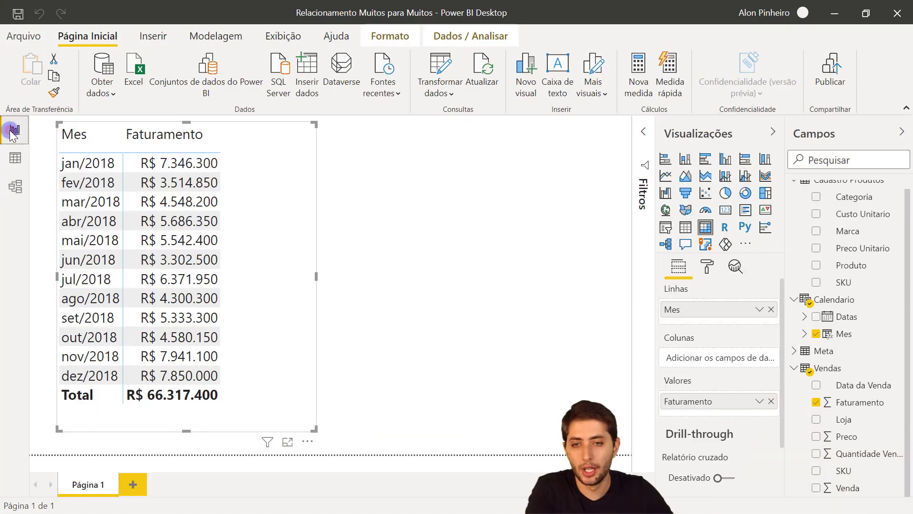
click(309, 366)
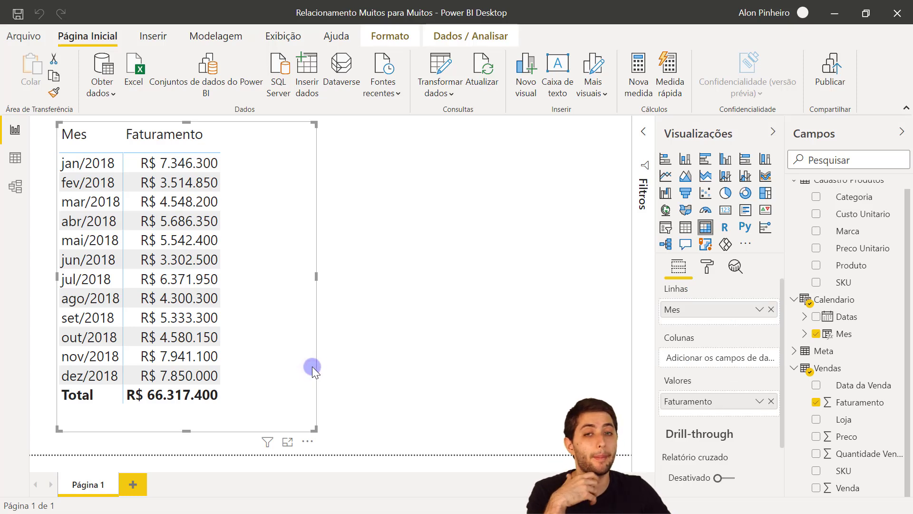
click(666, 313)
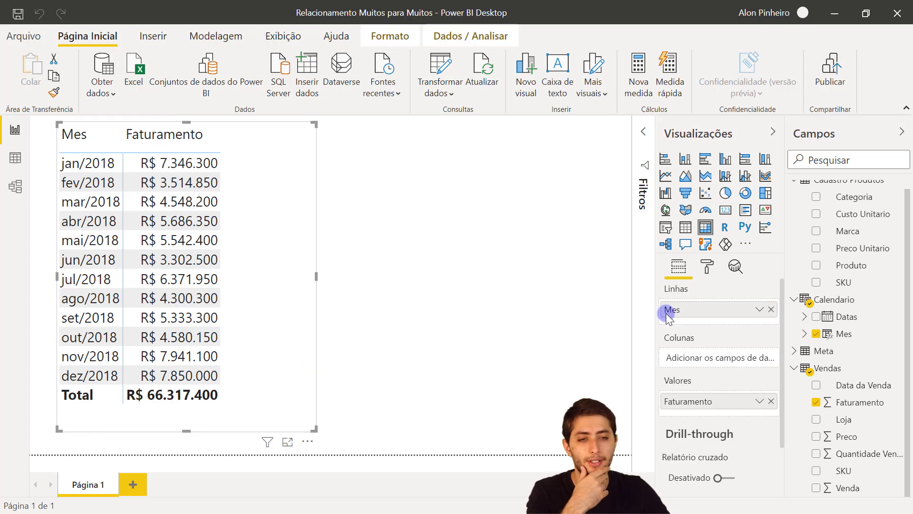
click(770, 401)
click(797, 352)
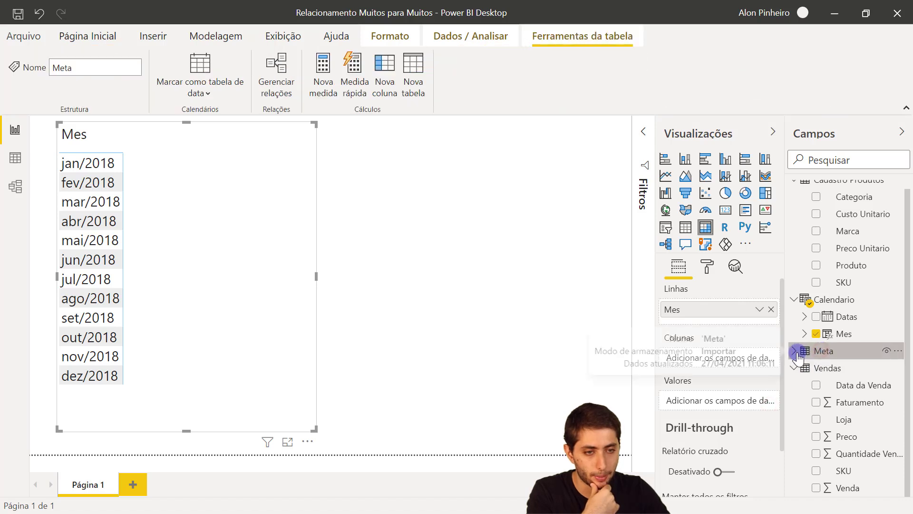
drag(859, 402, 712, 404)
click(132, 163)
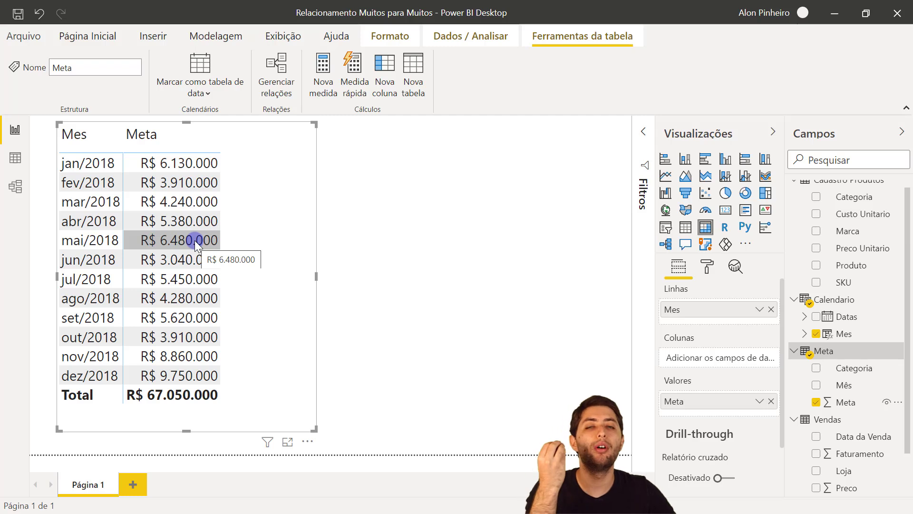
Add Faturamento from Vendas to the matrix values after Meta, and widen the matrix to fit both columns.
scroll(867, 341, up, 1)
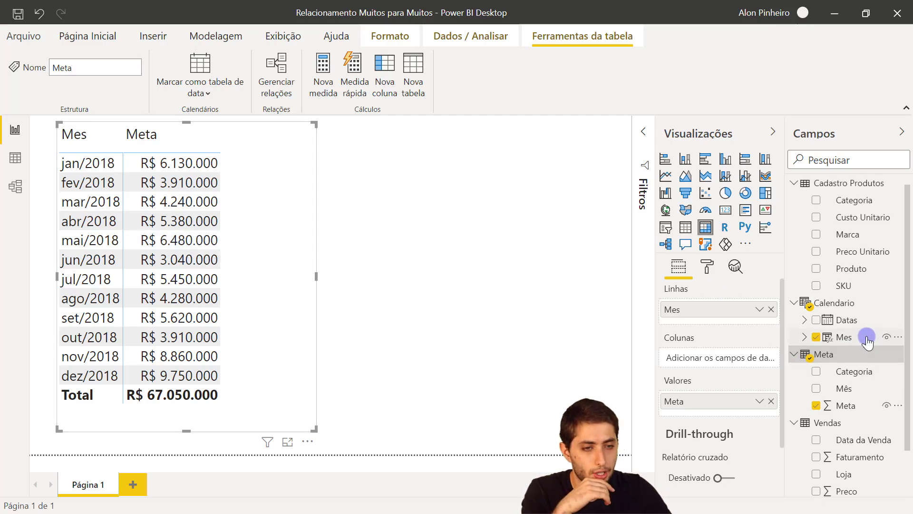
scroll(867, 341, down, 2)
drag(868, 407, 720, 406)
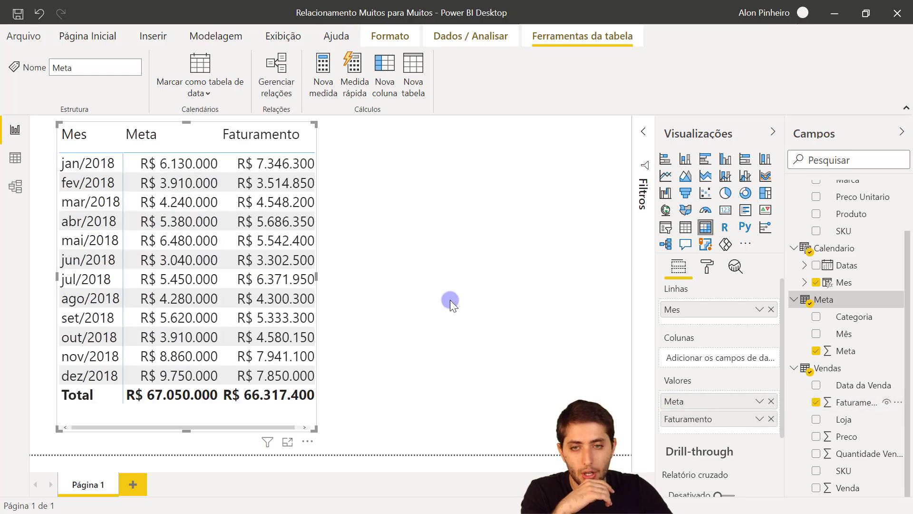
drag(318, 280, 356, 274)
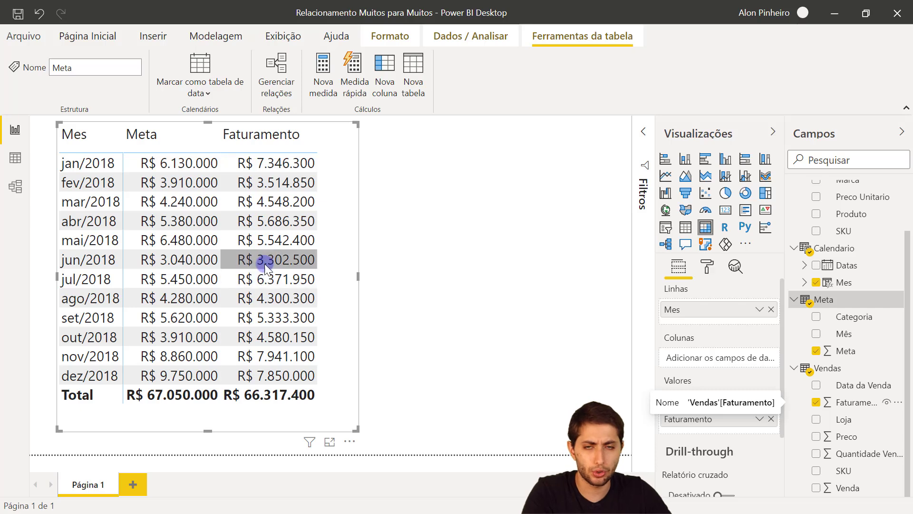
Examine how Calendario relates to both Vendas and Meta in the model diagram, shifting the three tables slightly.
click(14, 187)
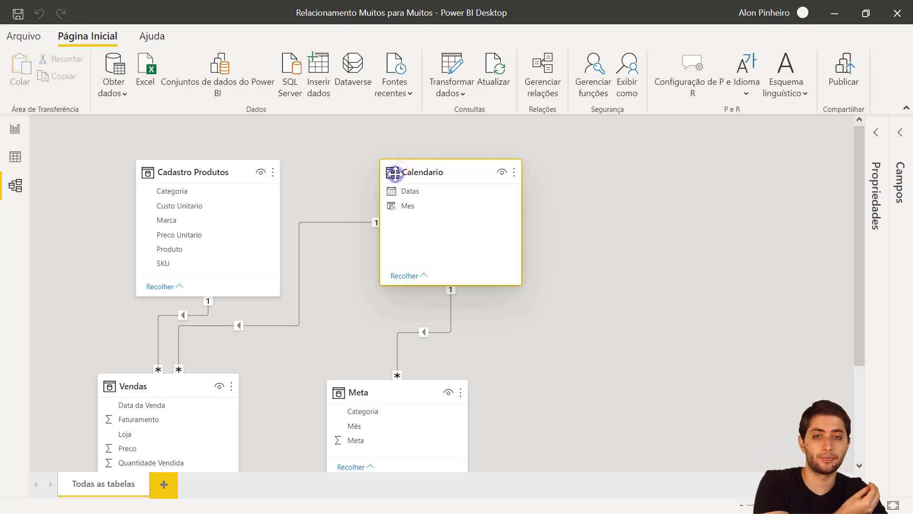
scroll(199, 275, down, 3)
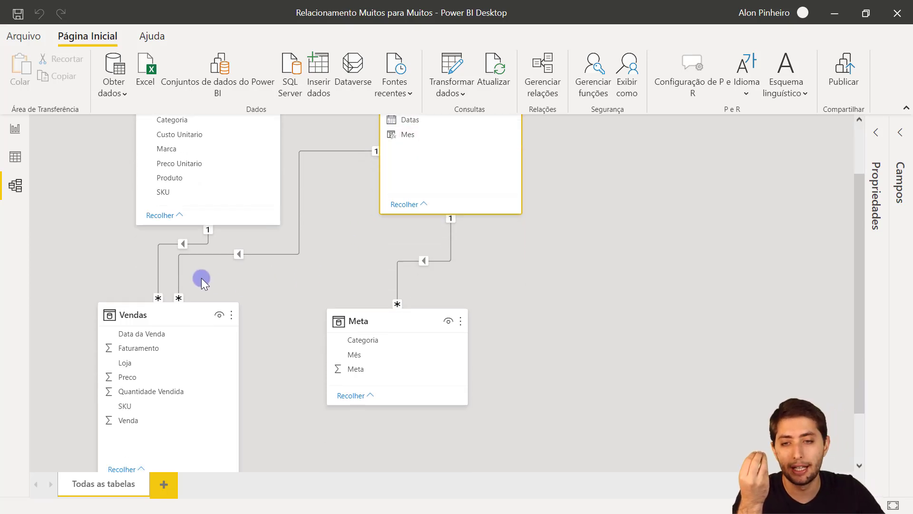
drag(150, 314, 184, 326)
drag(379, 322, 389, 328)
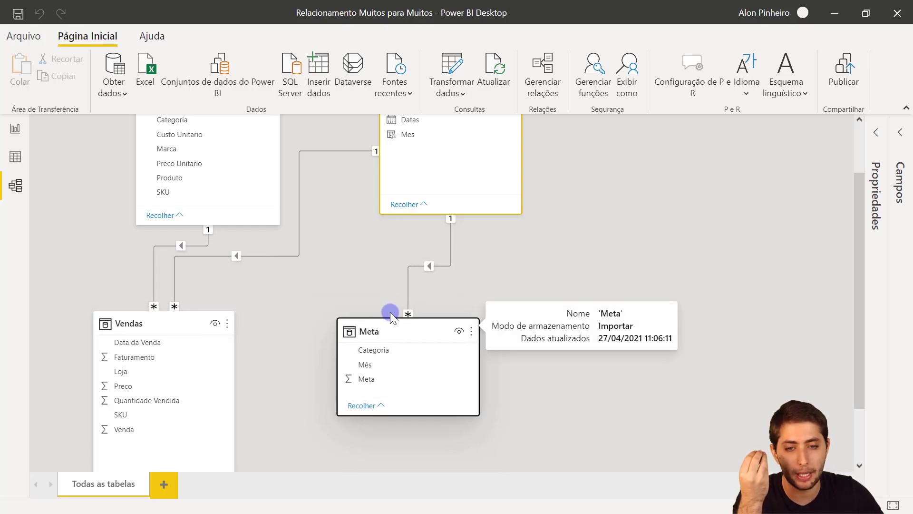
scroll(390, 312, up, 3)
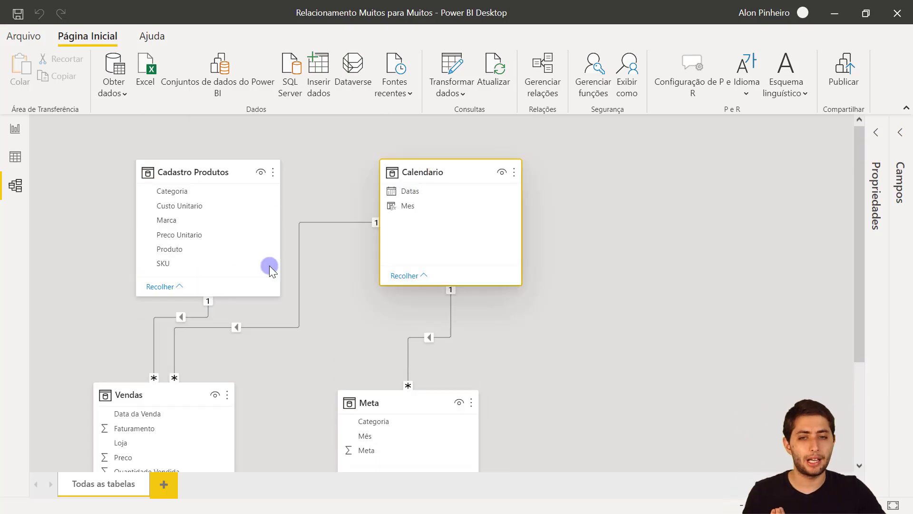
click(162, 391)
click(378, 401)
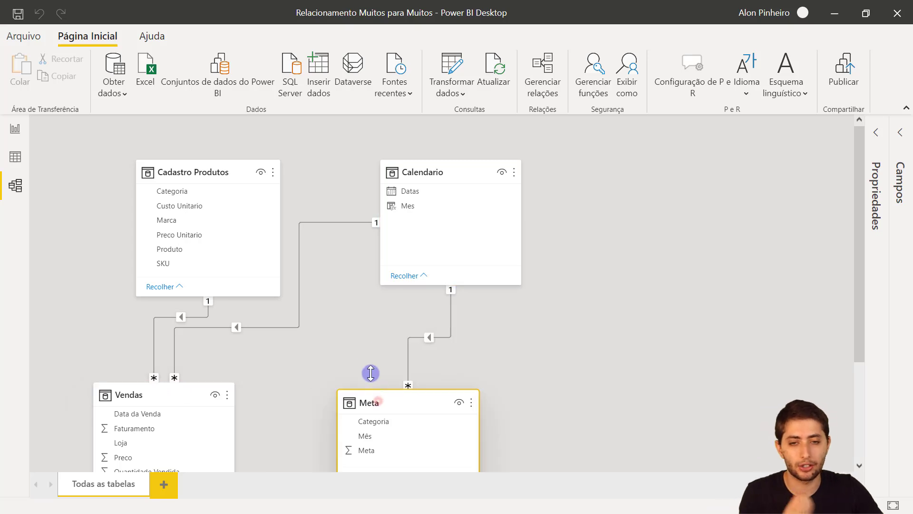
click(371, 372)
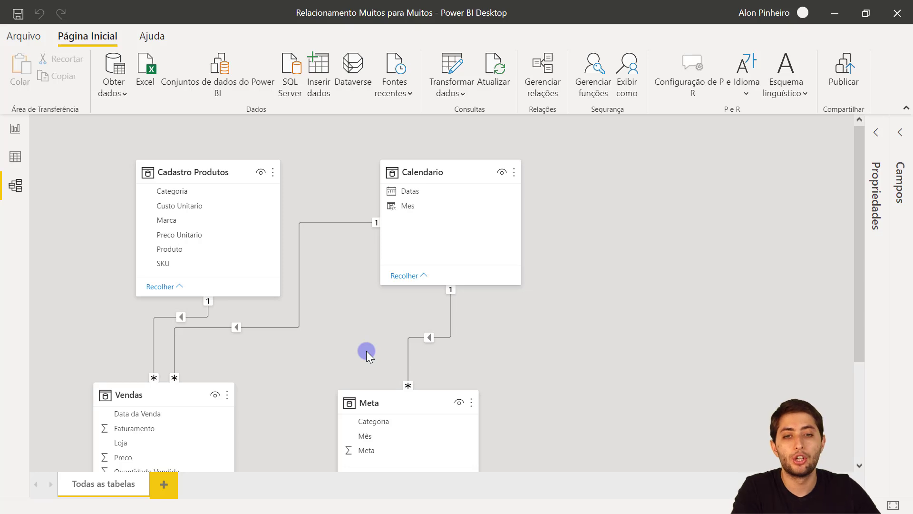
drag(461, 177, 510, 174)
drag(394, 401, 407, 403)
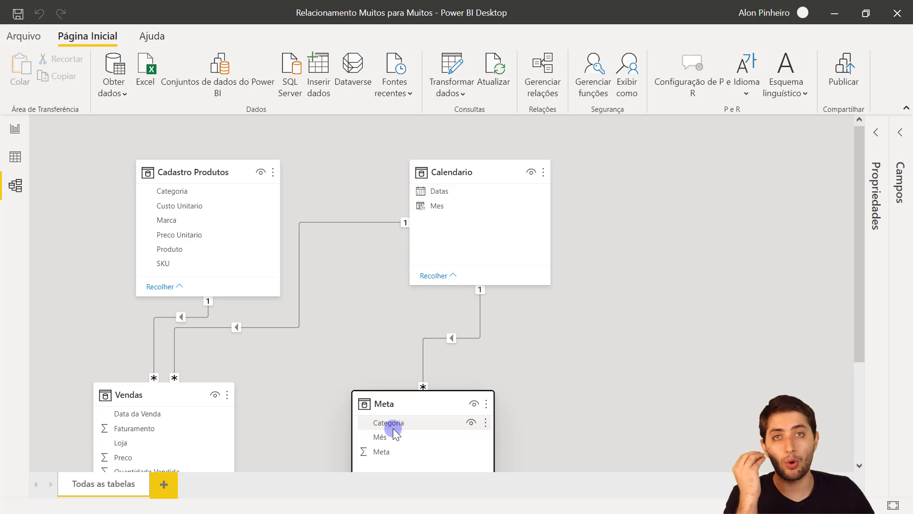
click(160, 401)
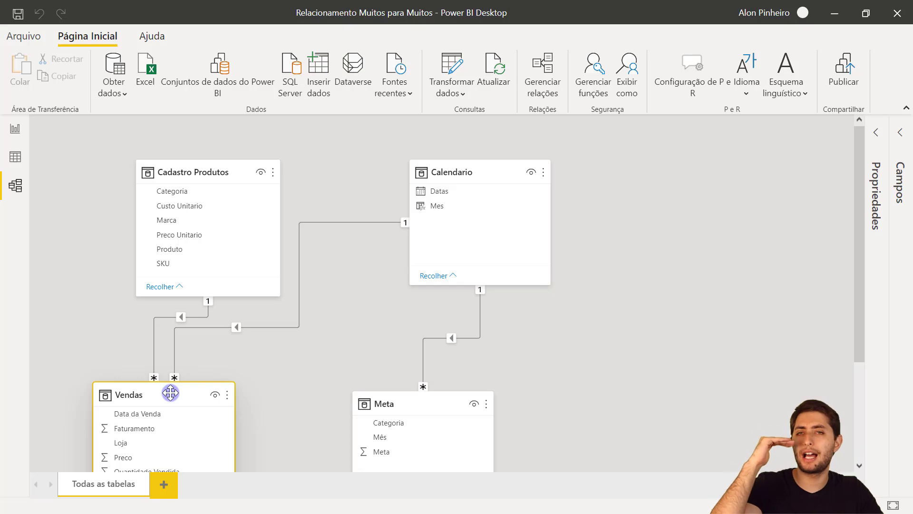
Replace Mes with Categoria from Cadastro Produtos as the row field of the report matrix.
click(16, 131)
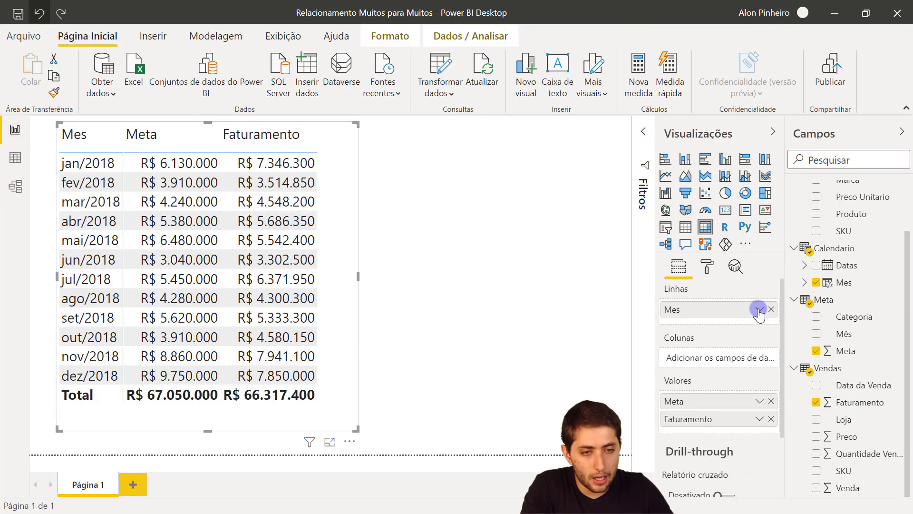
click(771, 309)
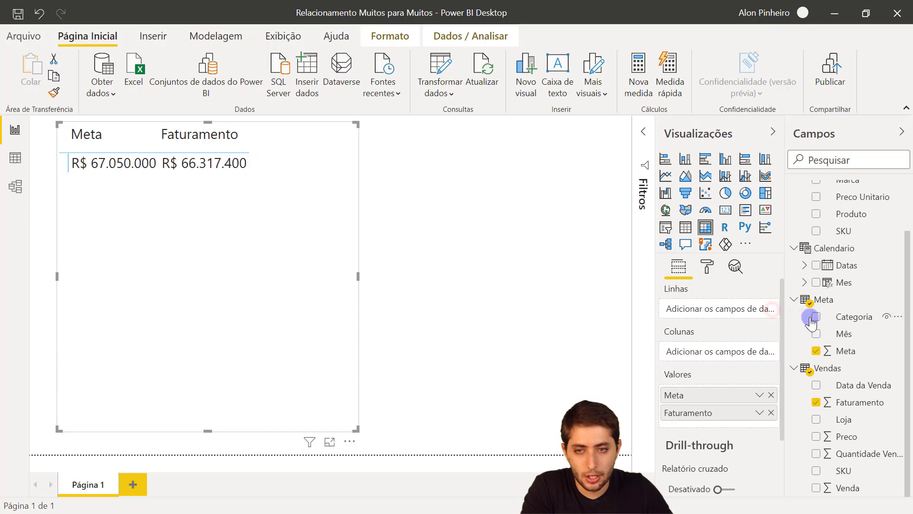
click(106, 161)
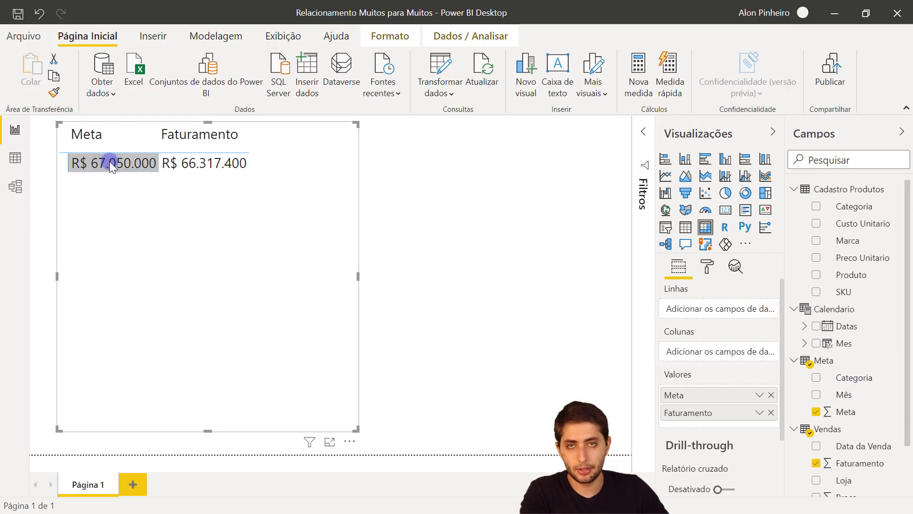
click(196, 167)
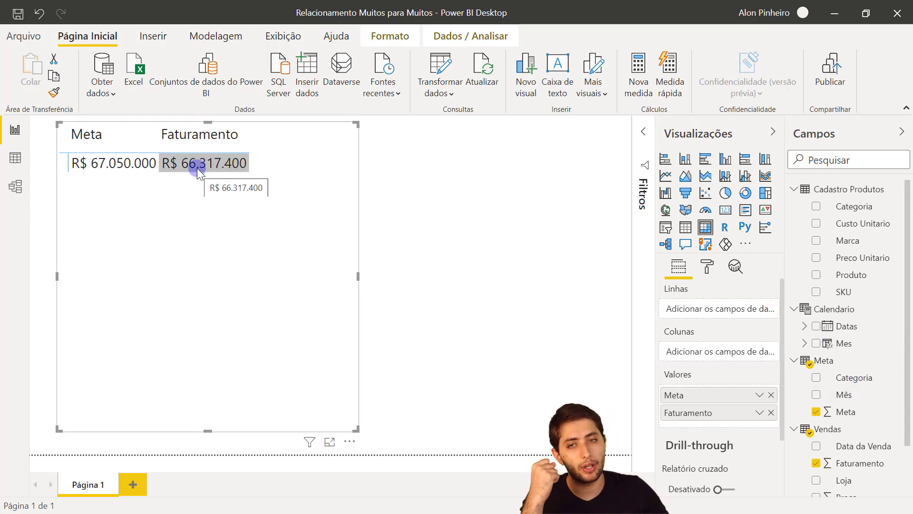
click(197, 167)
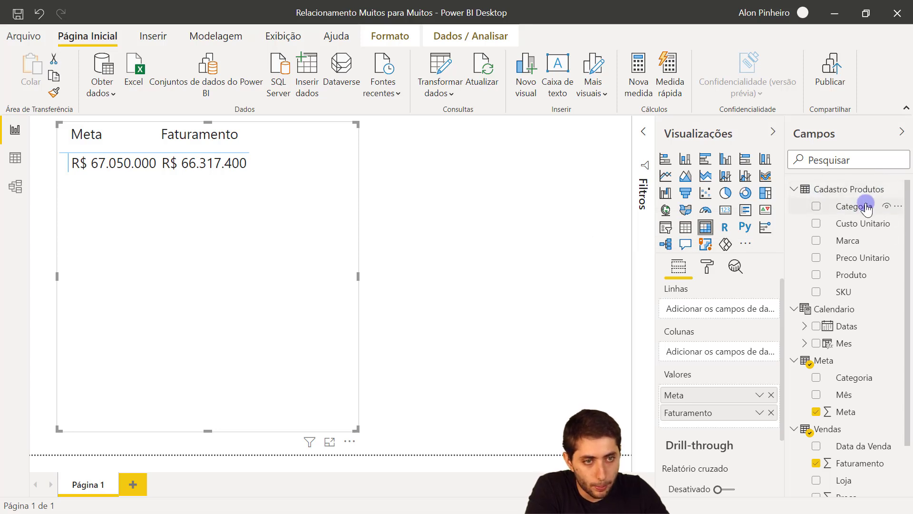
drag(866, 209, 712, 308)
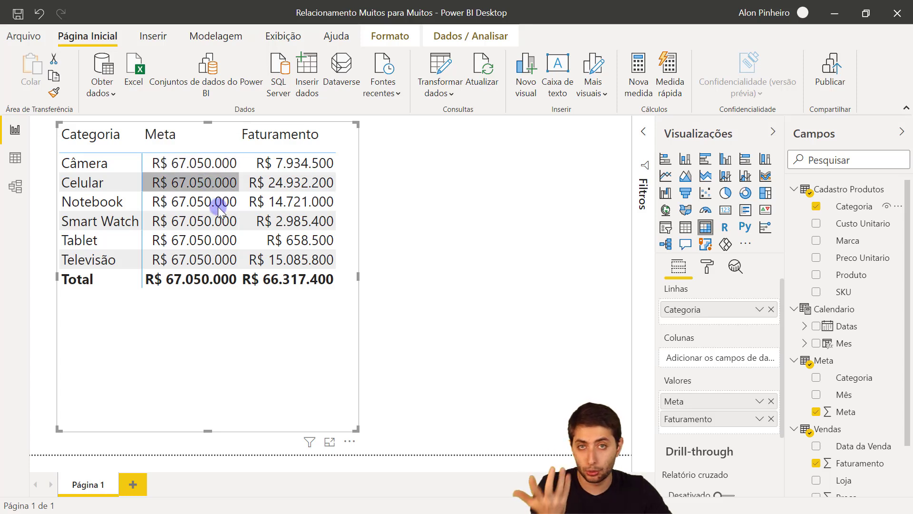
Compare Cadastro Produtos and Meta in the field list as the source tables of the matrix's Categoria and Meta columns.
click(848, 358)
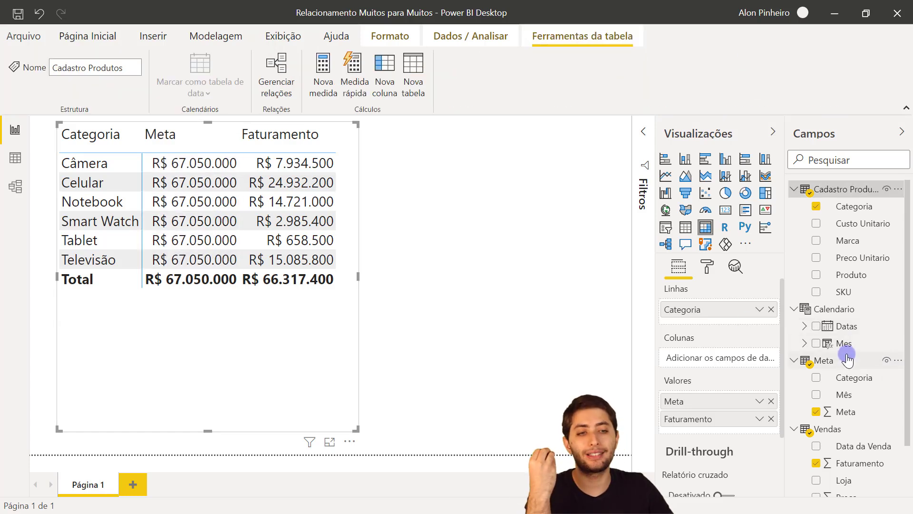
click(846, 362)
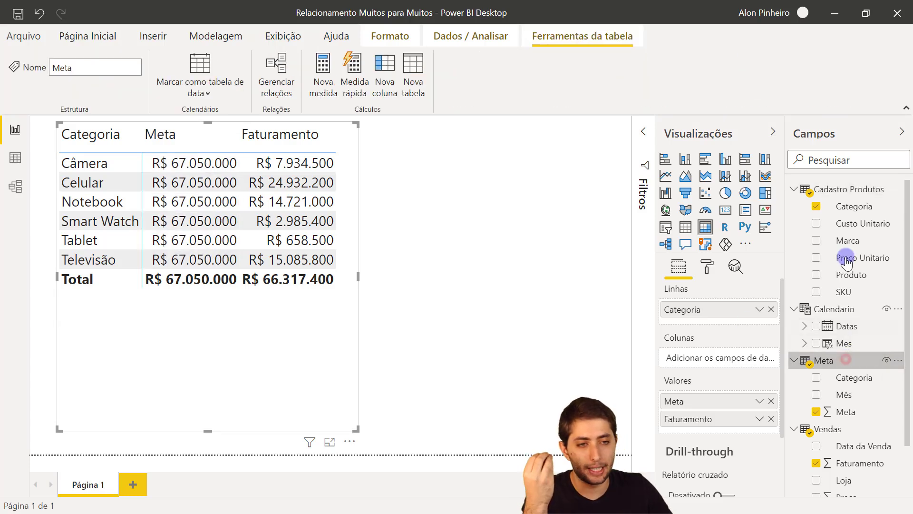
click(843, 191)
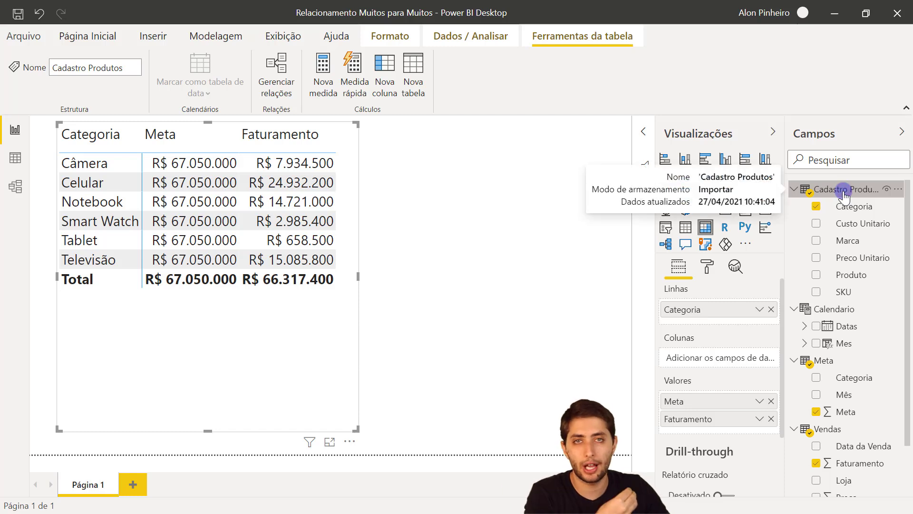
click(835, 362)
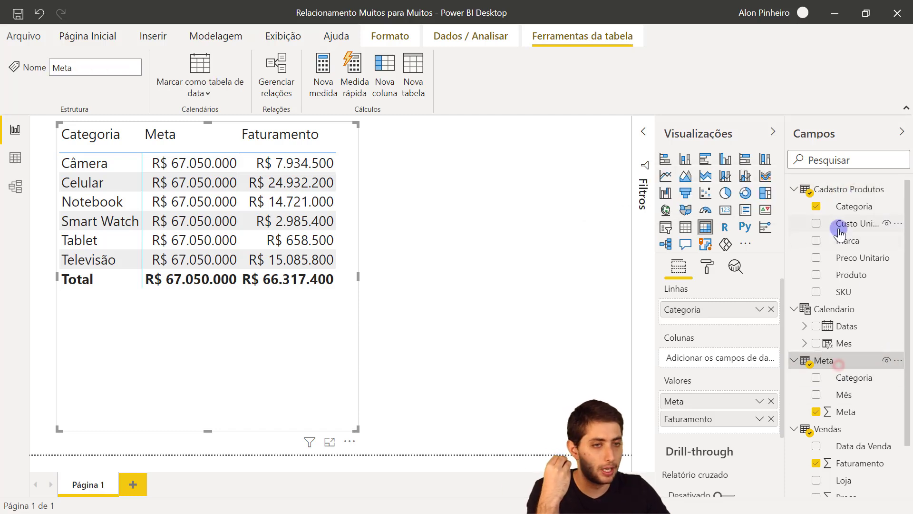
click(854, 190)
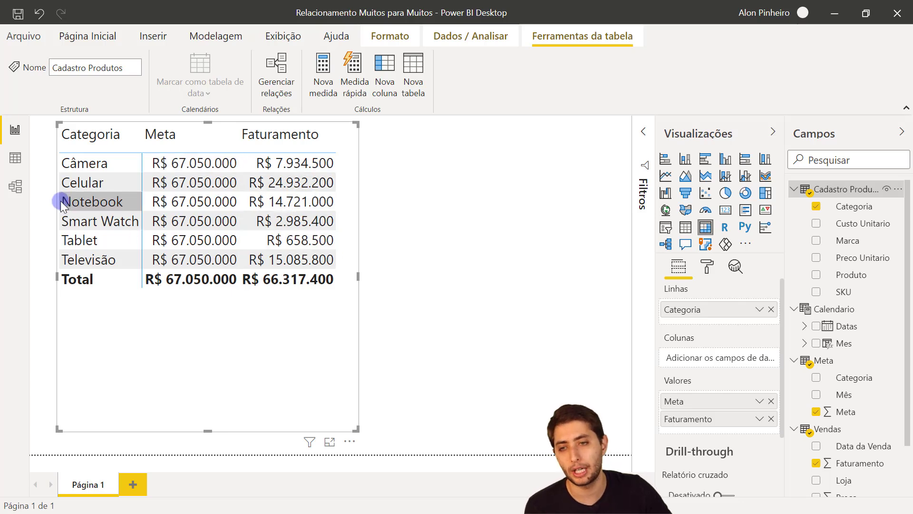
Check in the model diagram how Cadastro Produtos connects to Vendas and whether it connects to Meta.
click(15, 185)
click(126, 394)
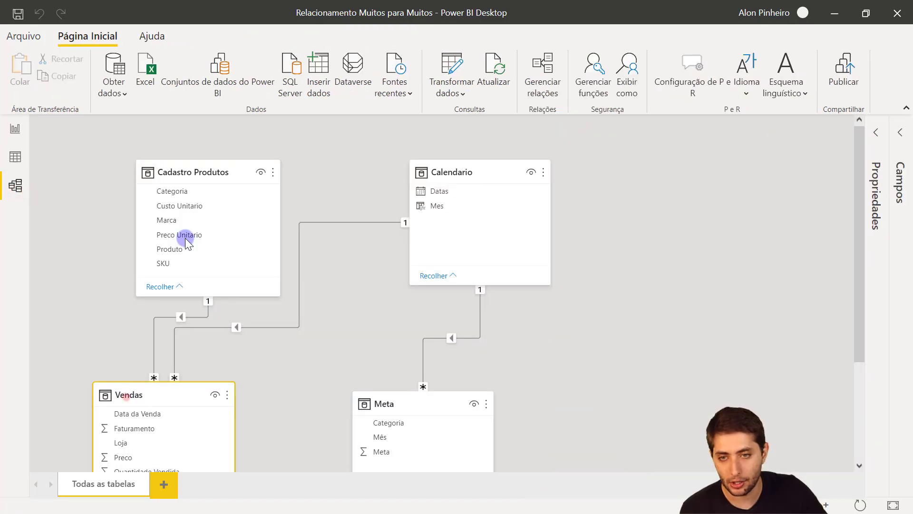
click(212, 173)
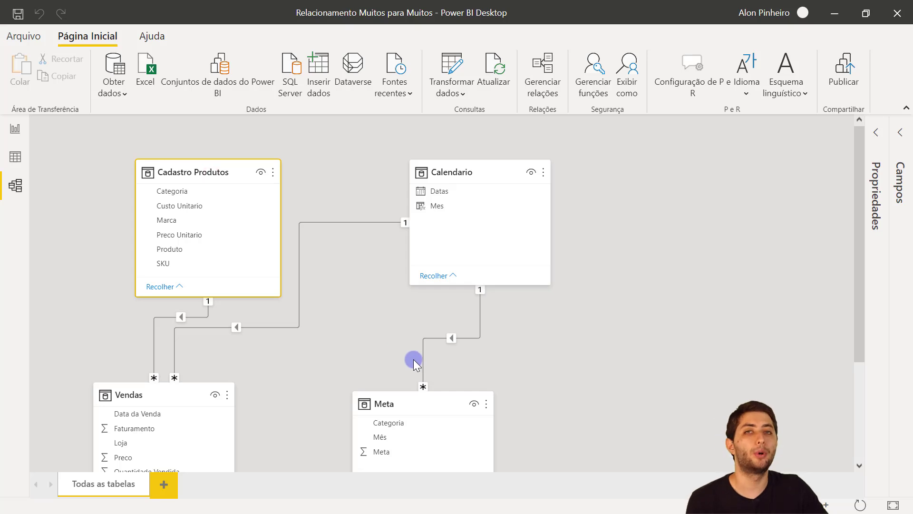
click(416, 403)
click(189, 179)
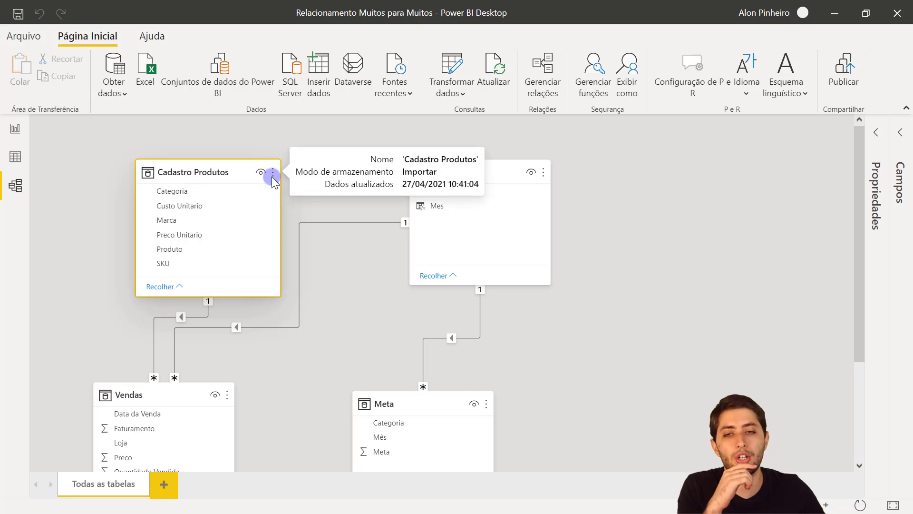
click(396, 408)
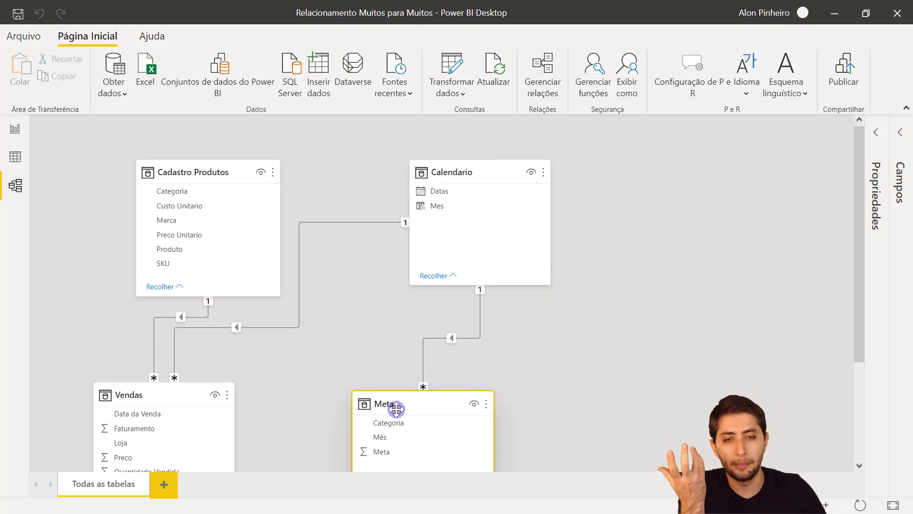
click(174, 76)
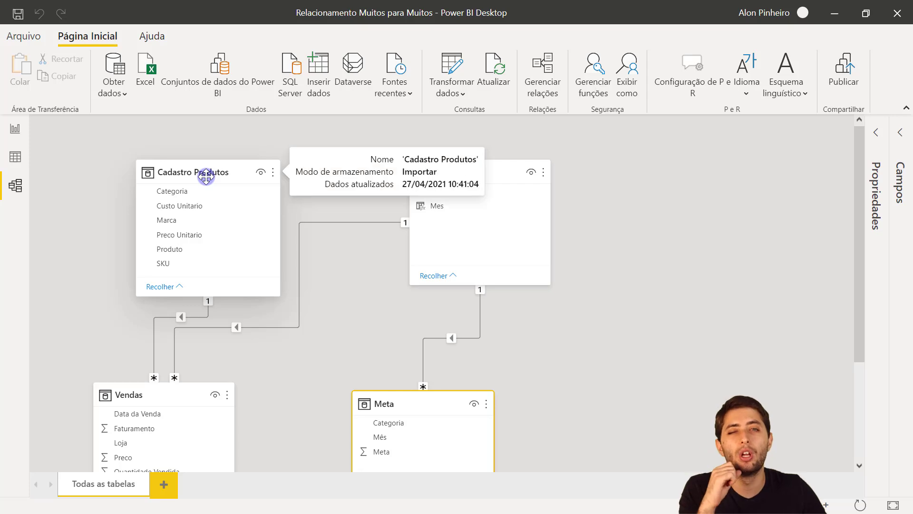
Compare the data of the Meta and Cadastro Produtos tables to identify a column they could be related by.
click(16, 161)
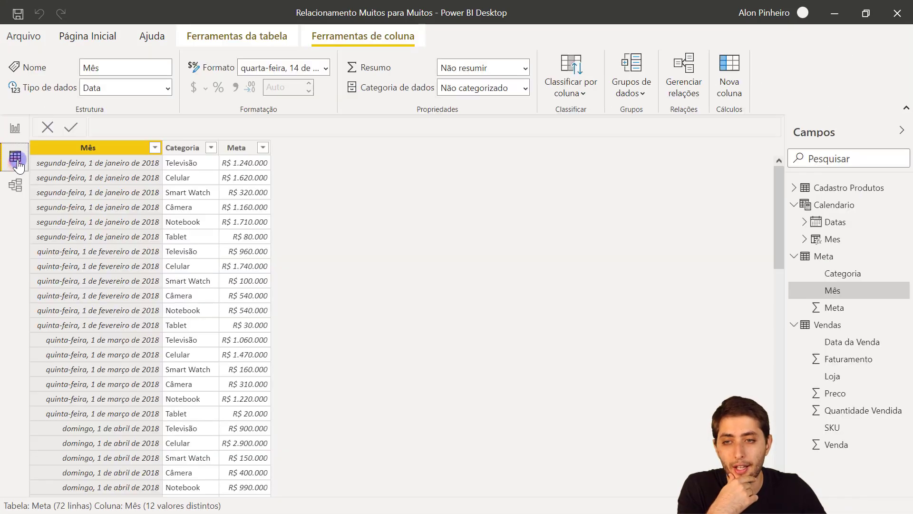
mouse_move(876, 311)
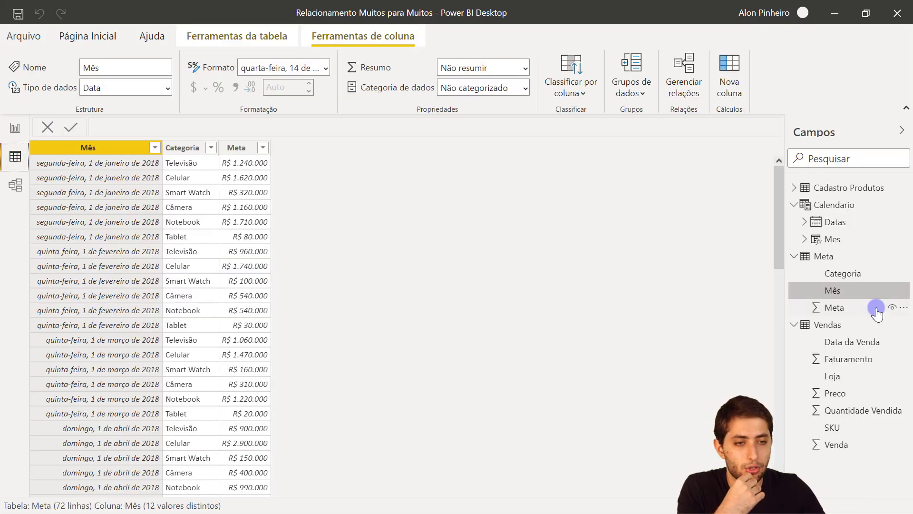
click(833, 255)
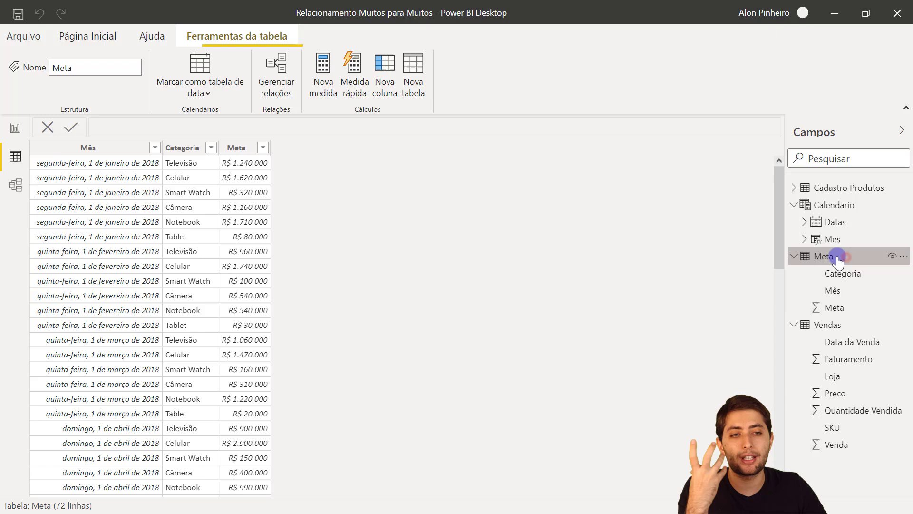
click(792, 257)
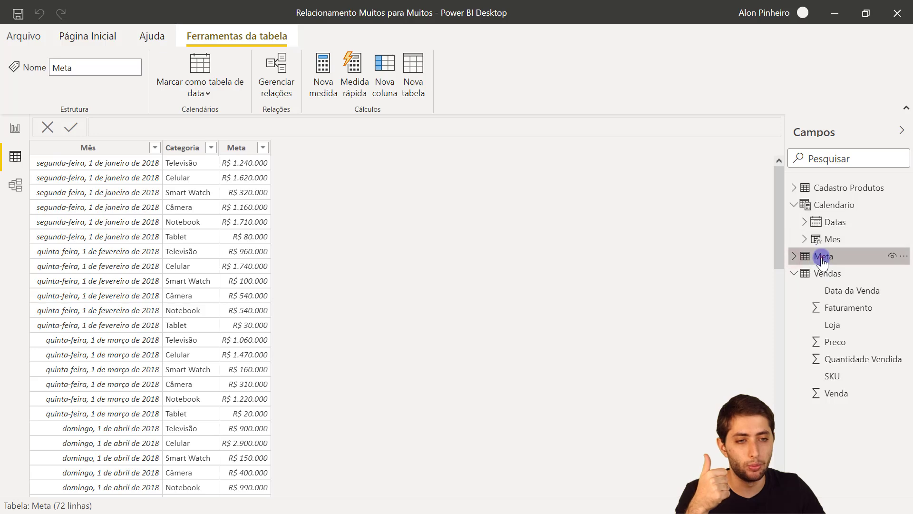
click(824, 191)
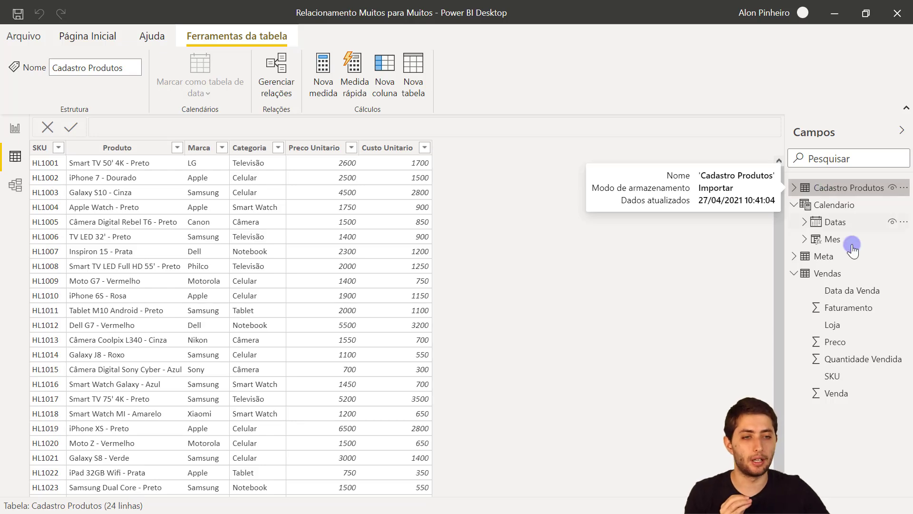
click(836, 258)
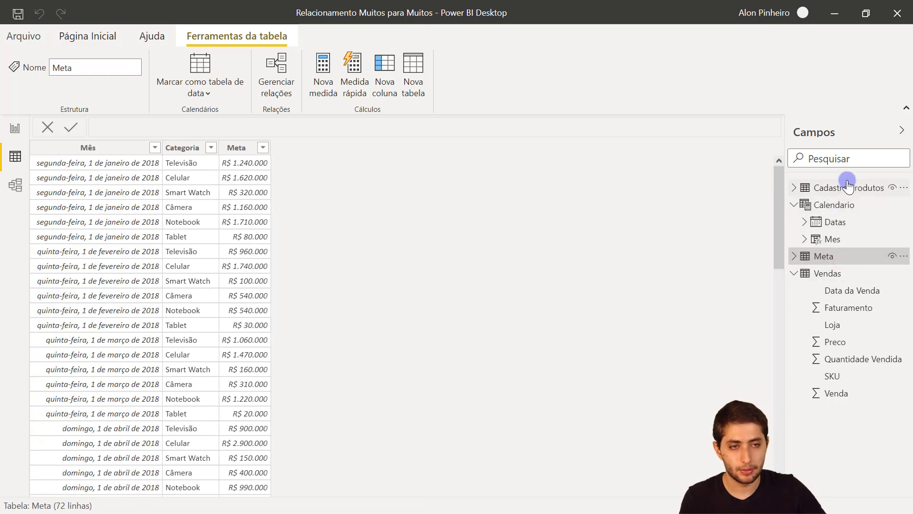
mouse_move(850, 193)
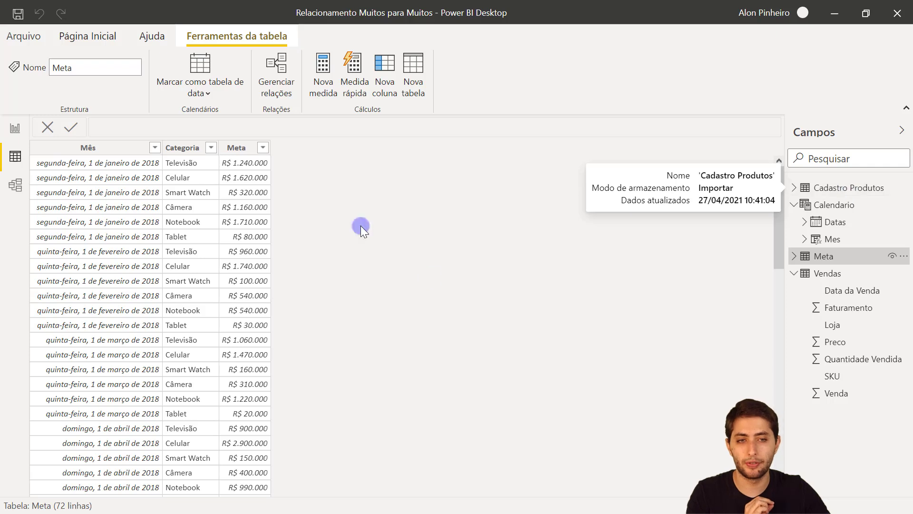
click(827, 256)
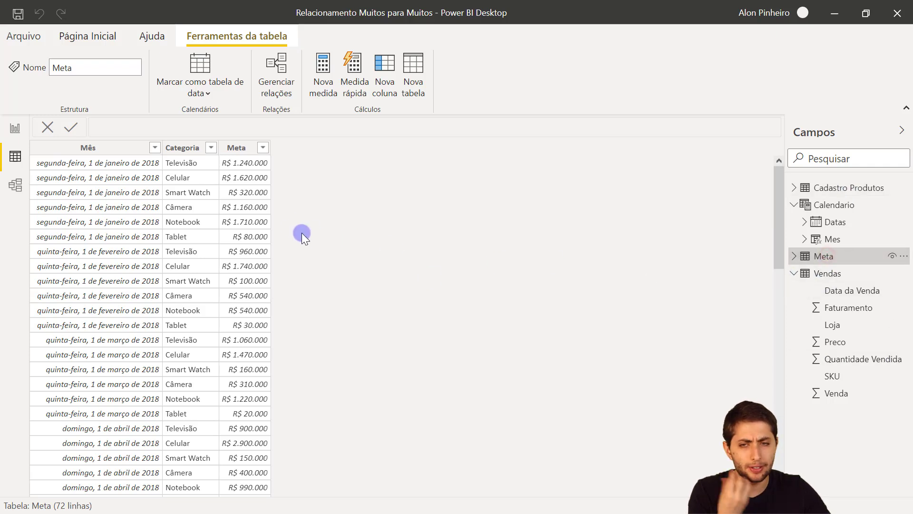
click(199, 148)
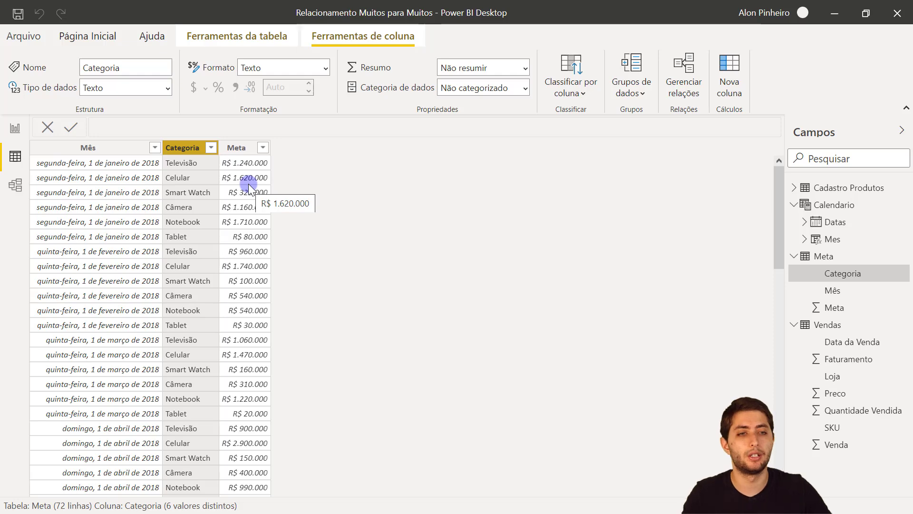
Check the Categoria column of the Cadastro Produtos data for repeated values, looking at Televisão, Câmera and Celular.
click(850, 191)
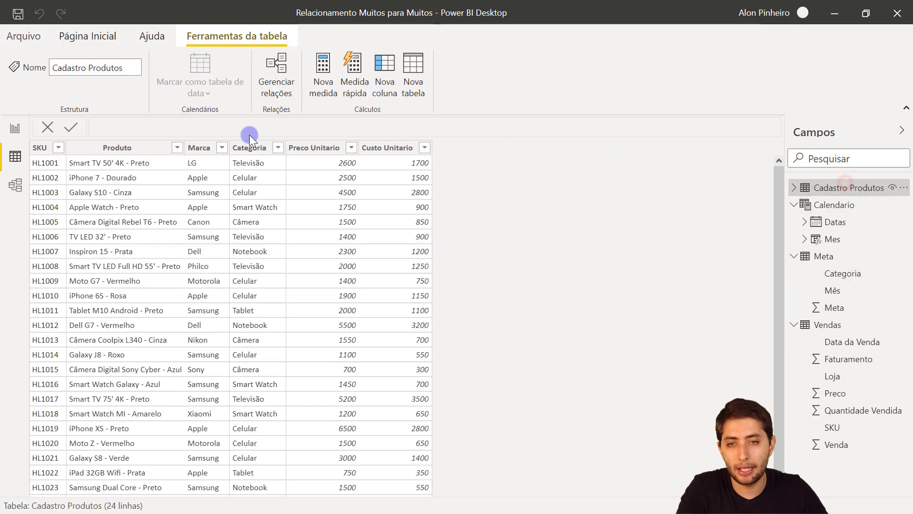
click(251, 148)
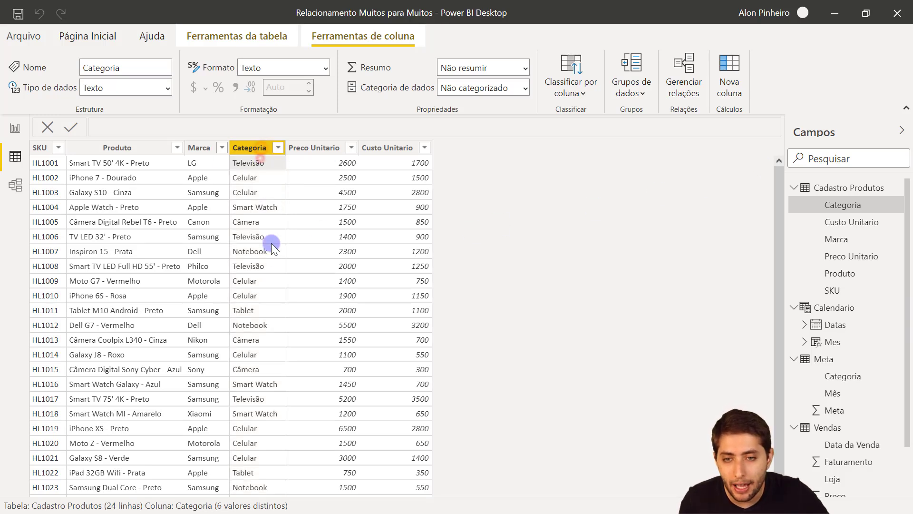
click(249, 163)
click(265, 260)
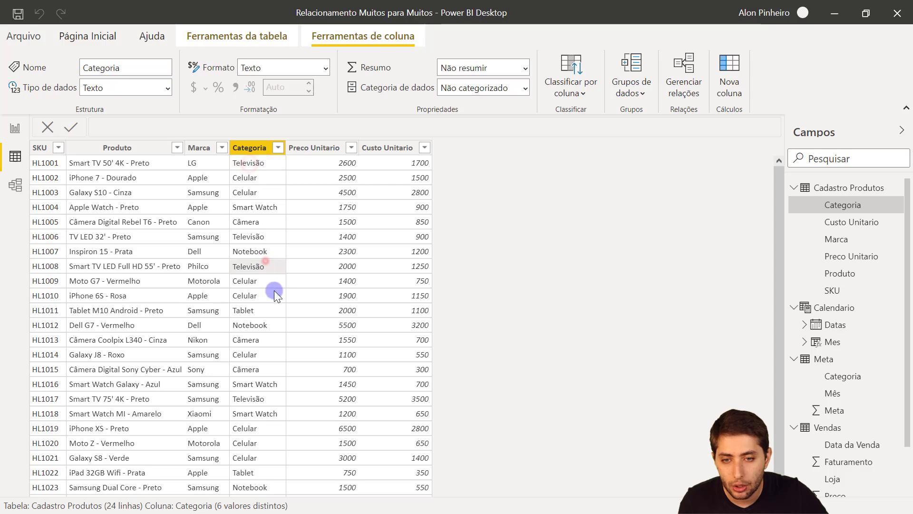
click(258, 394)
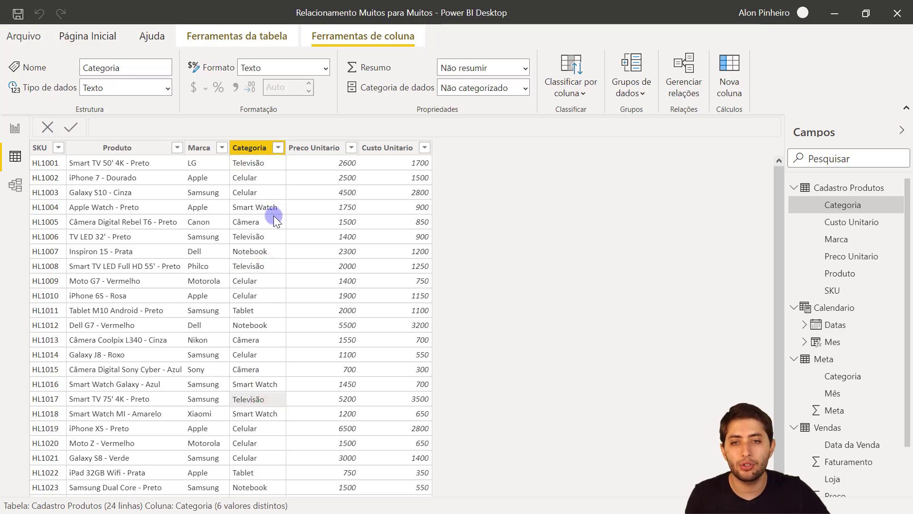
click(266, 224)
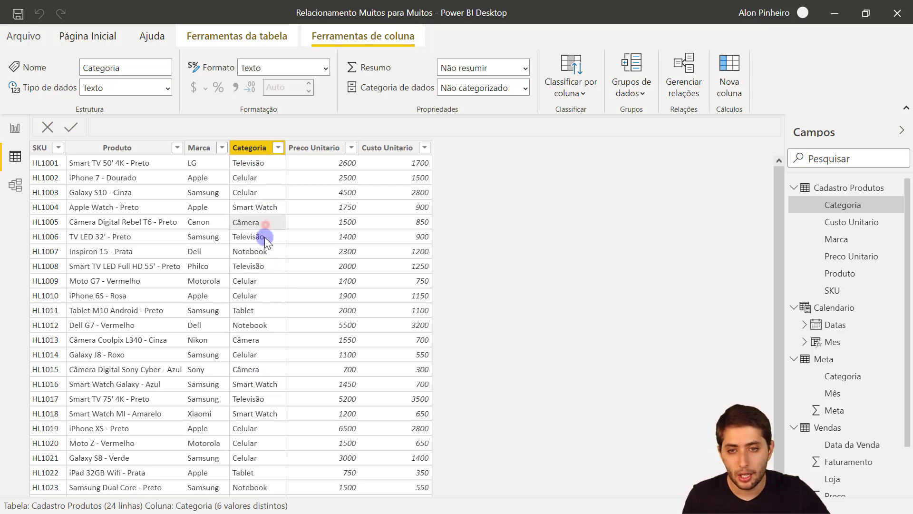
click(258, 340)
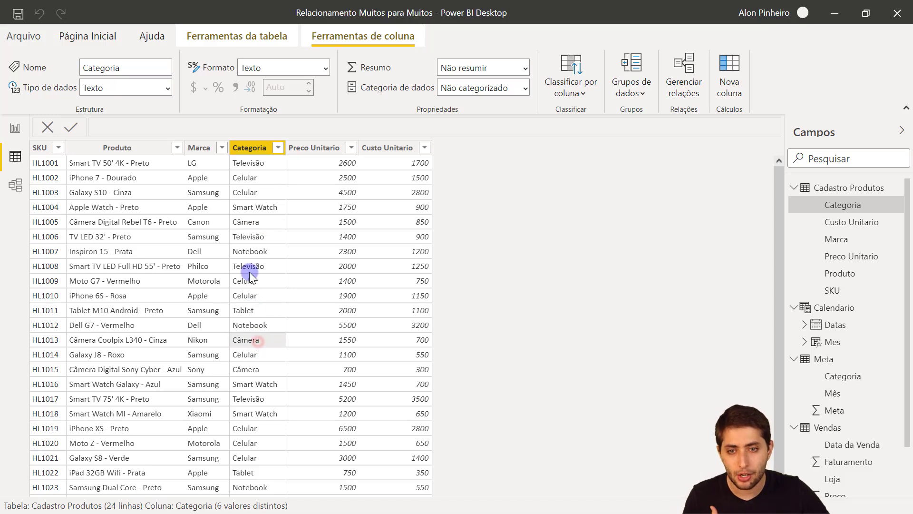
click(267, 177)
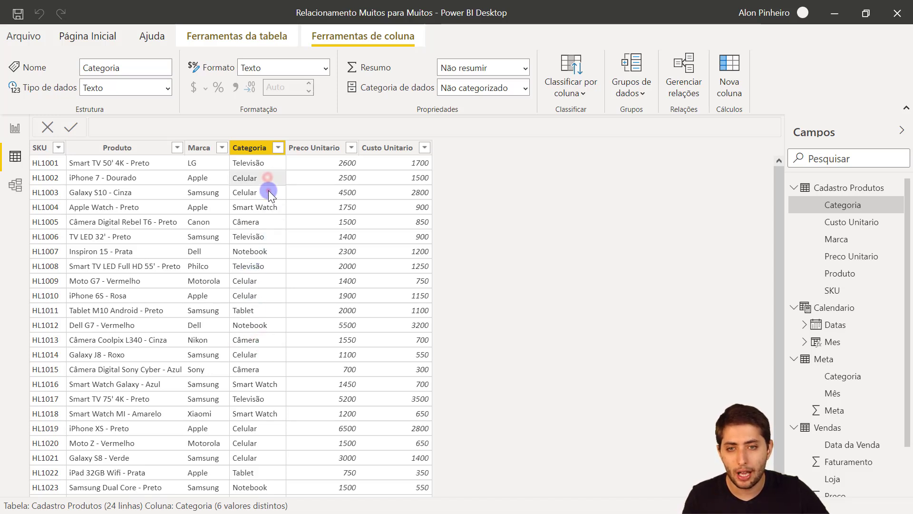
click(269, 190)
click(272, 277)
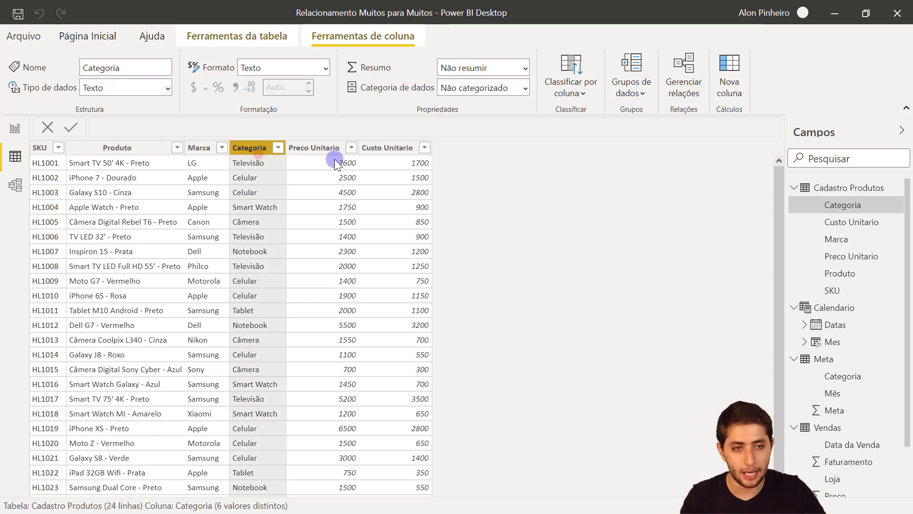
Check the Categoria column of the Meta data for values repeated across months, starting with Televisão.
click(833, 359)
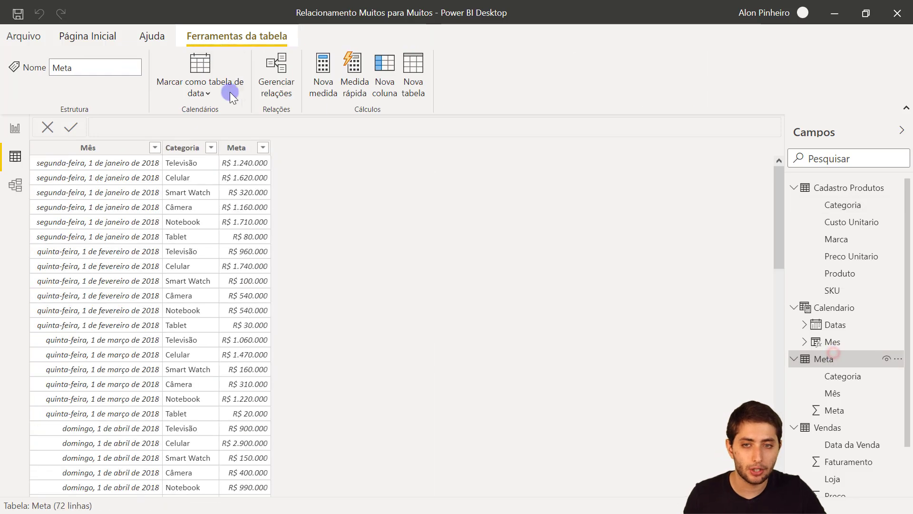
click(184, 160)
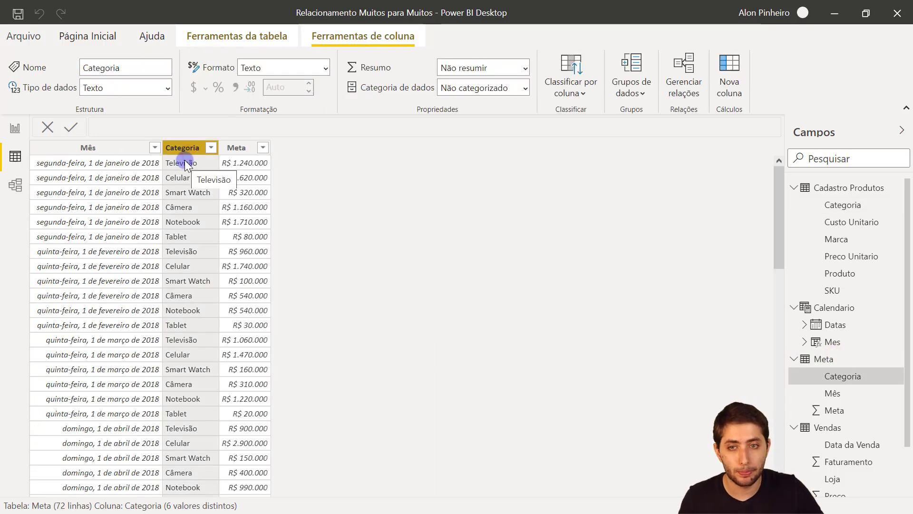
click(178, 163)
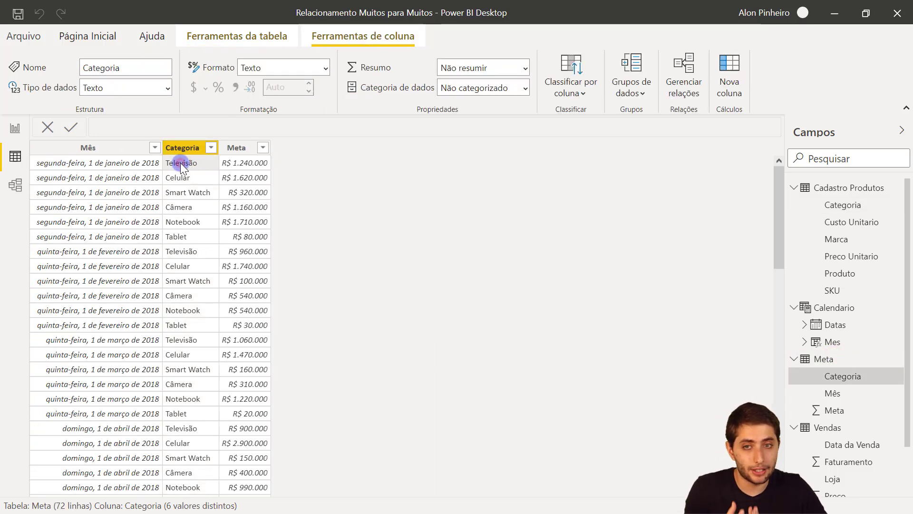
click(190, 252)
scroll(198, 343, down, 2)
scroll(197, 343, down, 1)
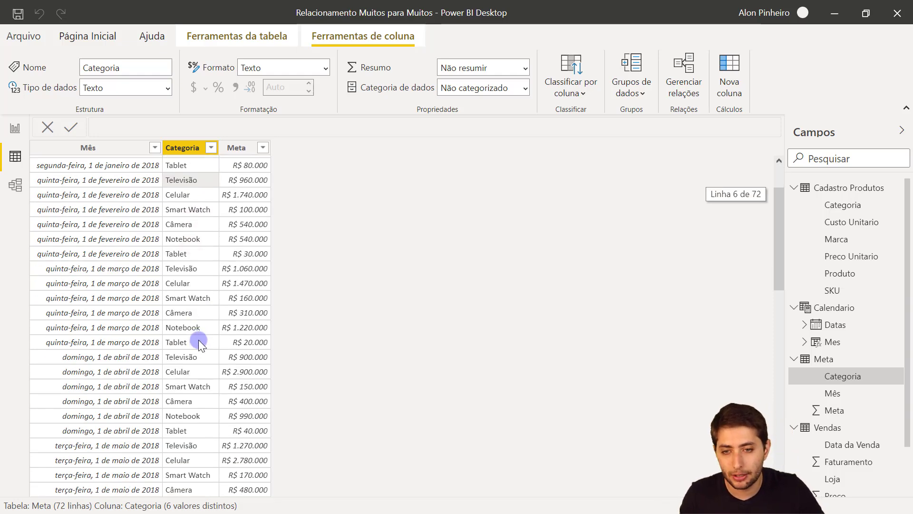
scroll(178, 333, up, 3)
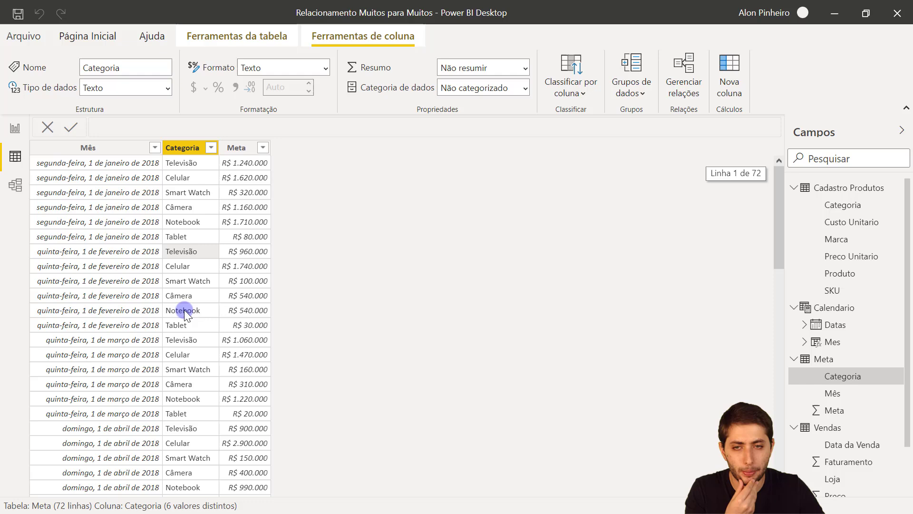
click(190, 148)
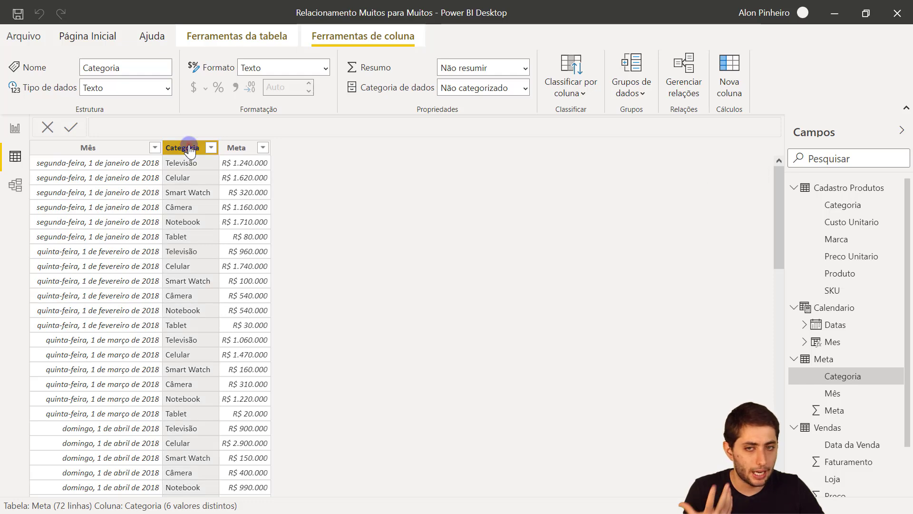
Review the Produto and Categoria columns of Cadastro Produtos against the rows of the Meta table.
click(827, 195)
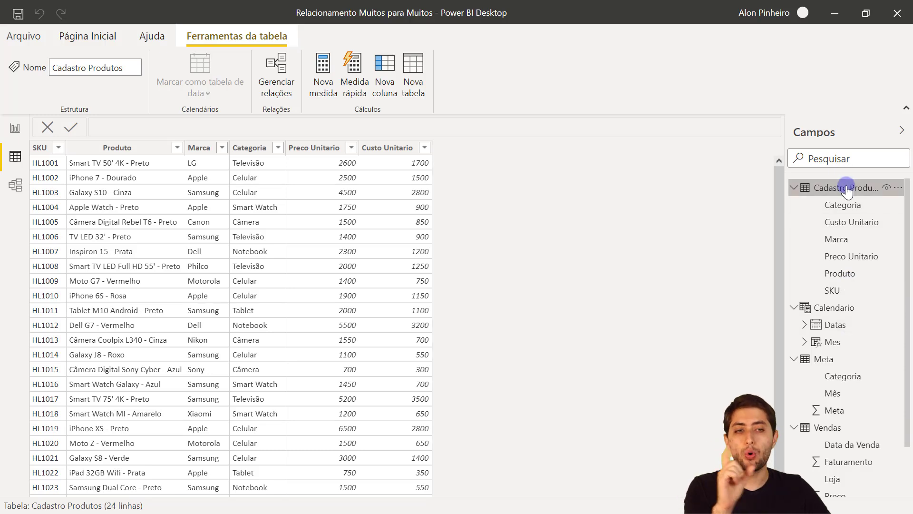
mouse_move(844, 187)
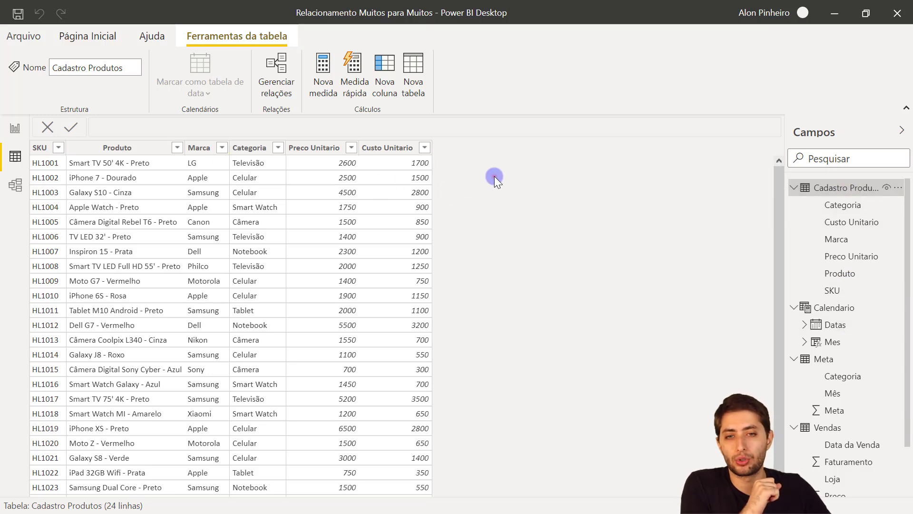
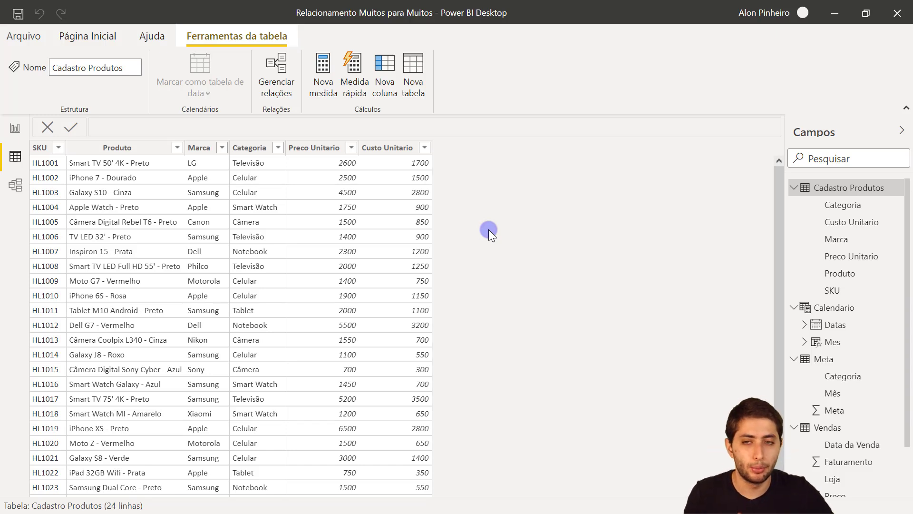
click(147, 164)
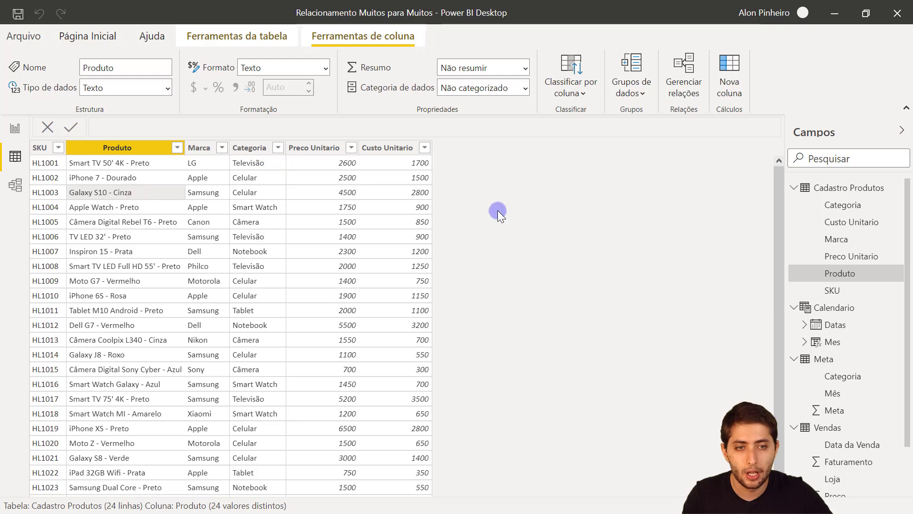
click(851, 360)
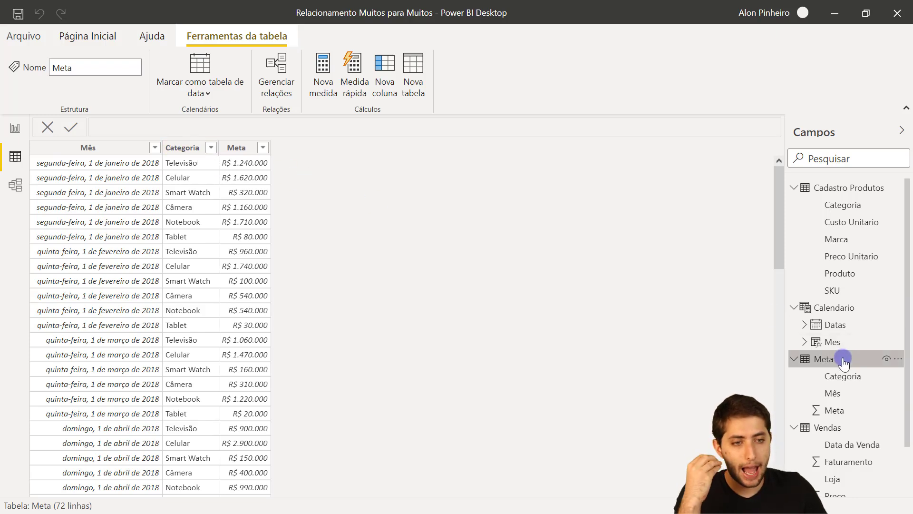
click(859, 190)
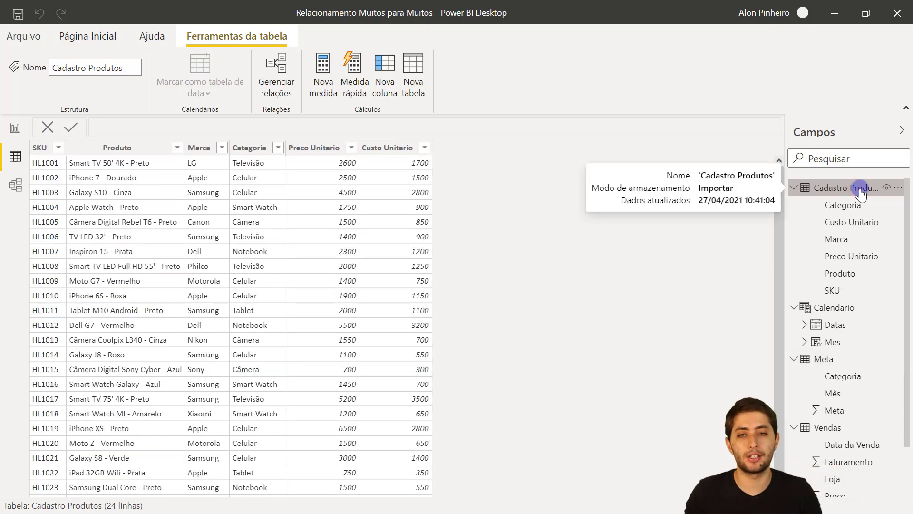
click(250, 148)
click(441, 161)
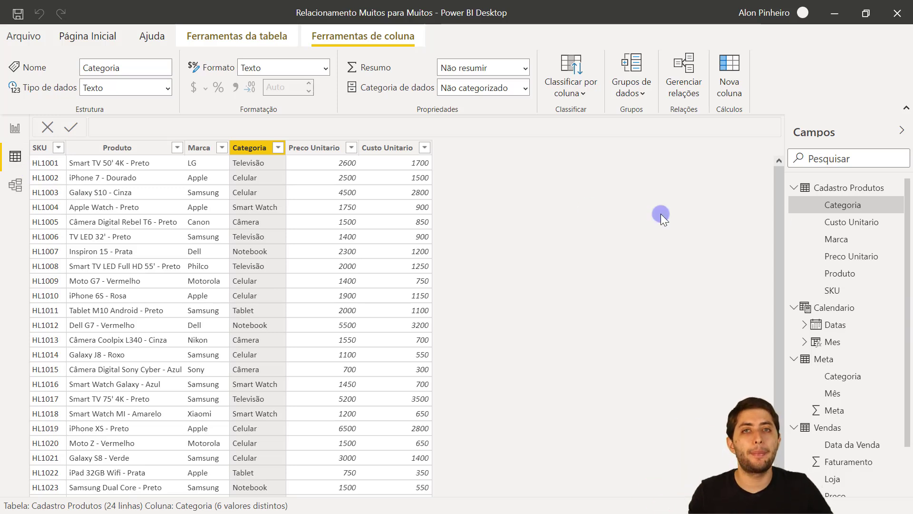
Compare the Meta and Cadastro Produtos data alternately to assess a relationship between the two tables.
click(867, 365)
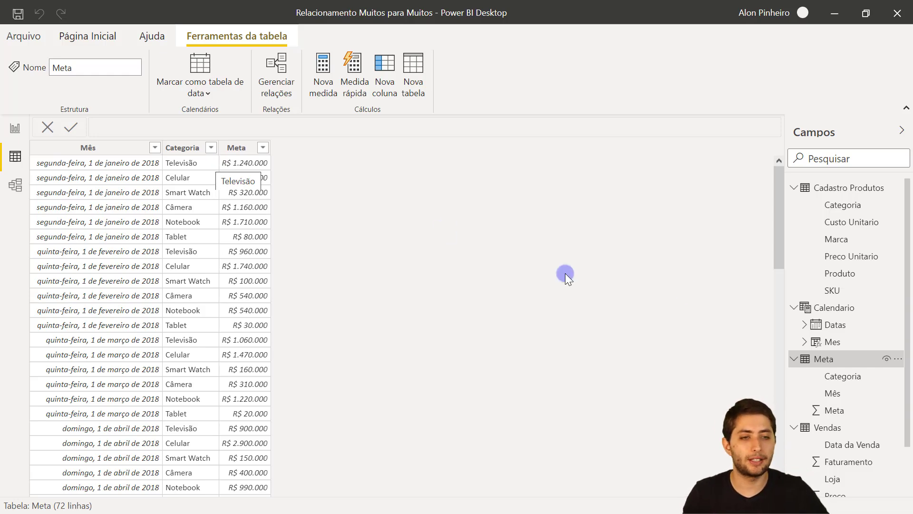
click(823, 190)
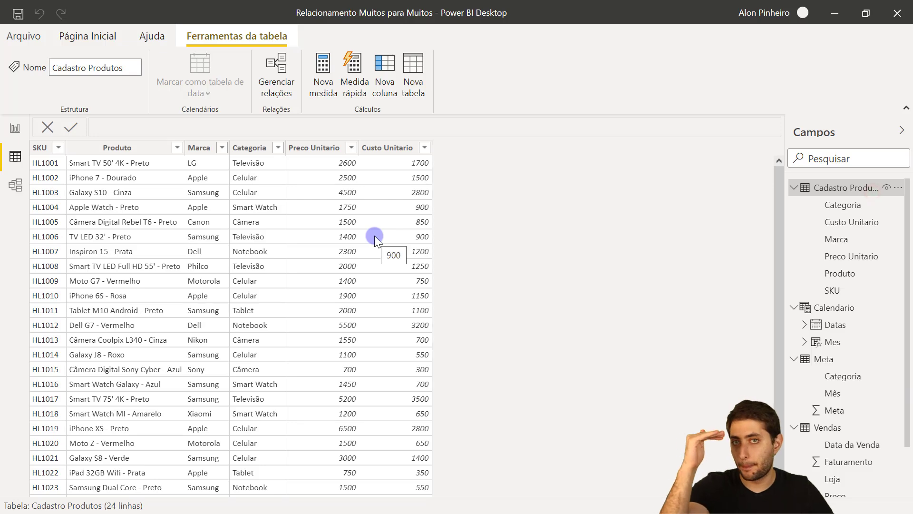
click(850, 360)
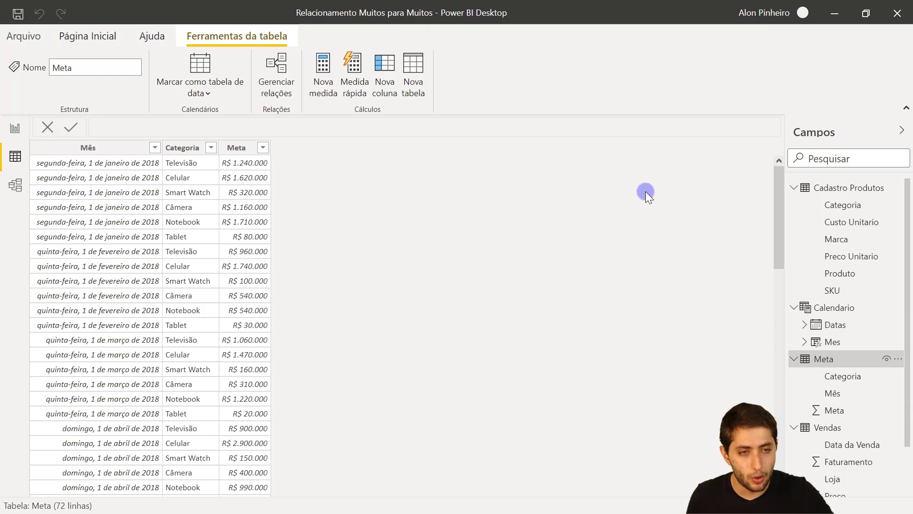
click(816, 188)
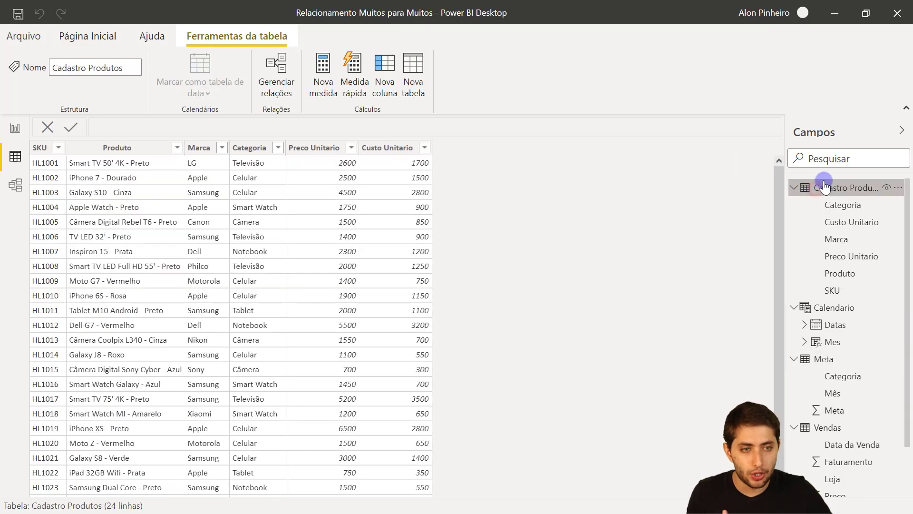
click(856, 365)
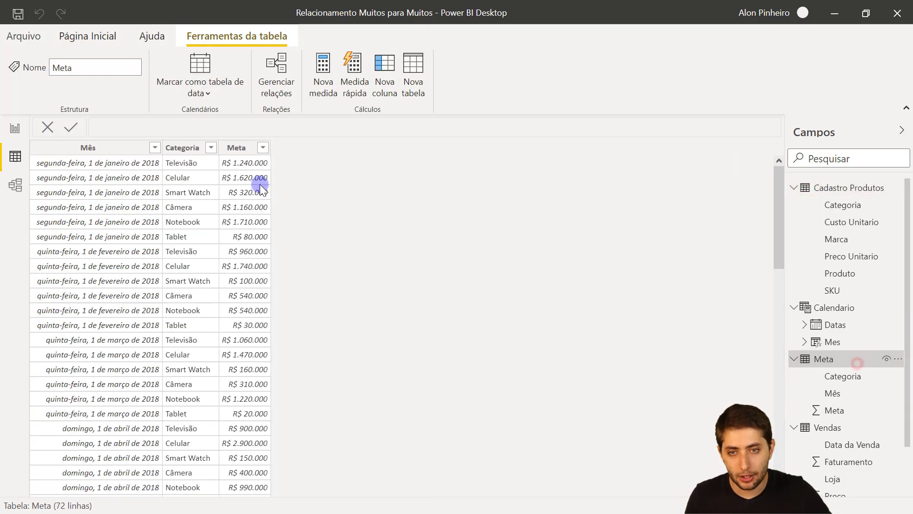
Start a relationship in the model between the Categoria column of Cadastro Produtos and the Categoria column of Meta.
click(179, 148)
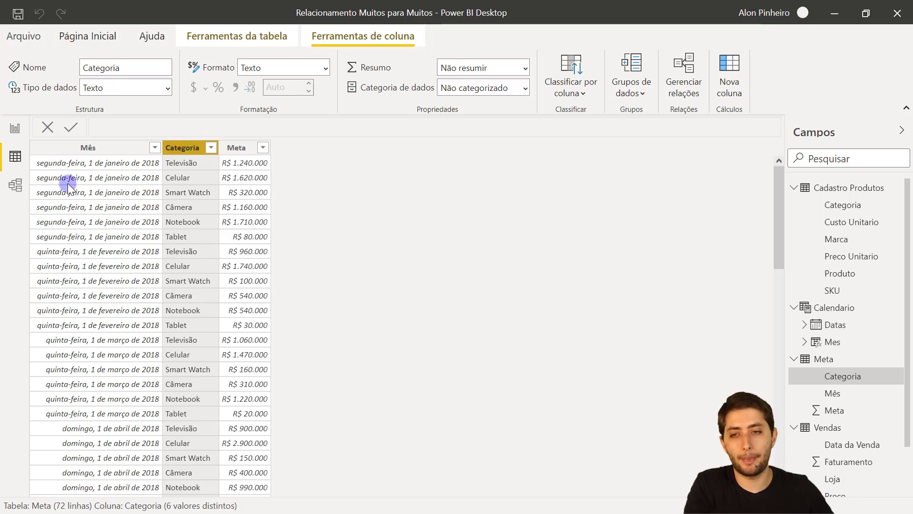
click(6, 199)
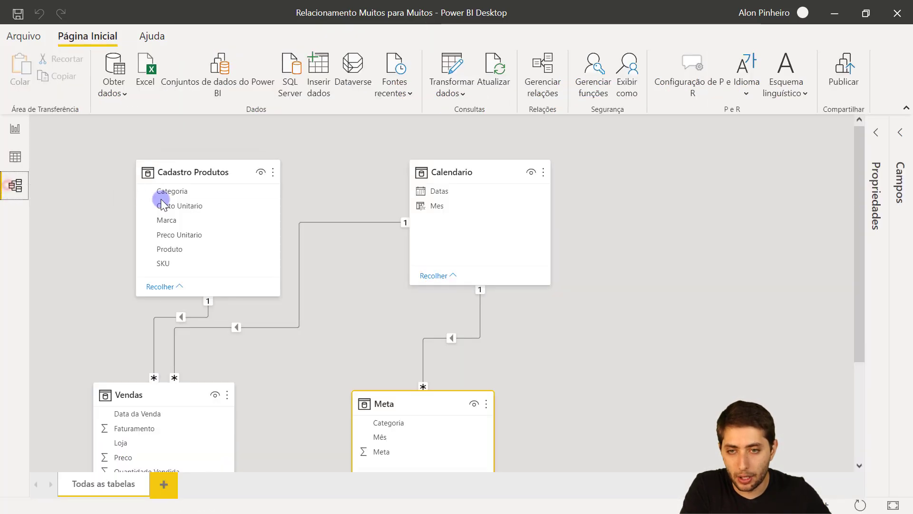
click(194, 179)
click(363, 401)
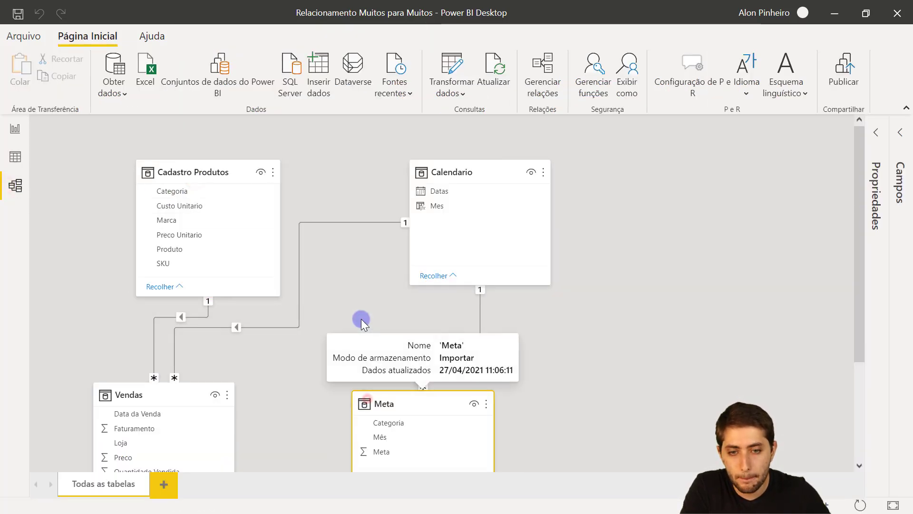
scroll(204, 157, down, 3)
scroll(297, 179, up, 3)
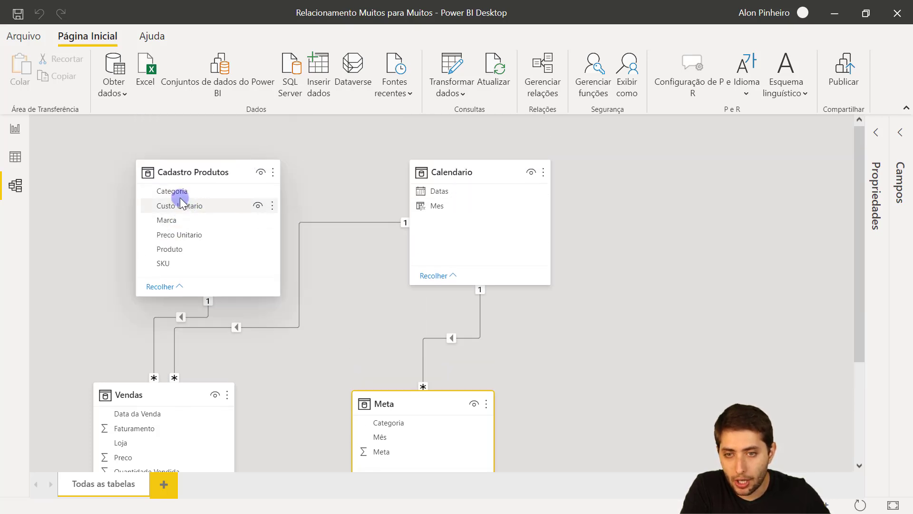
drag(173, 191, 406, 420)
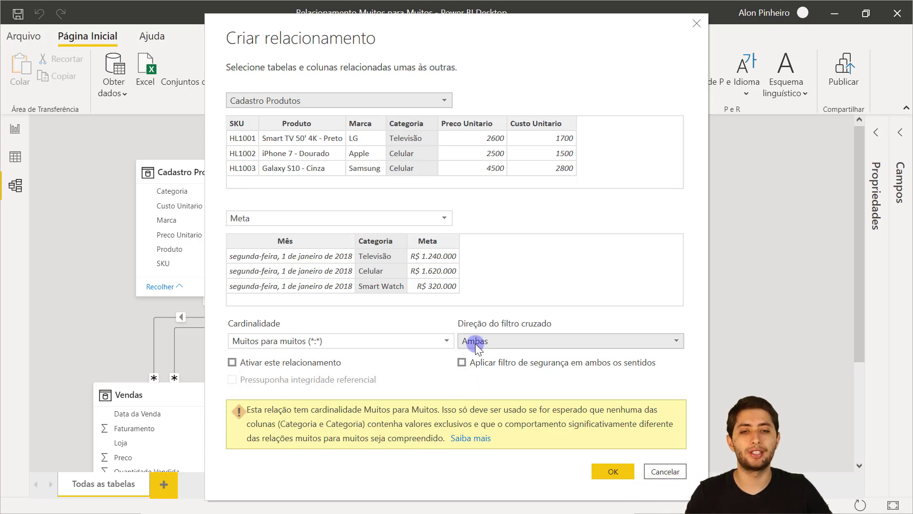
Set the new relationship's cross-filter direction to Único (Cadastro Produtos filtra Meta), checking the existing relationships in the diagram first.
click(503, 340)
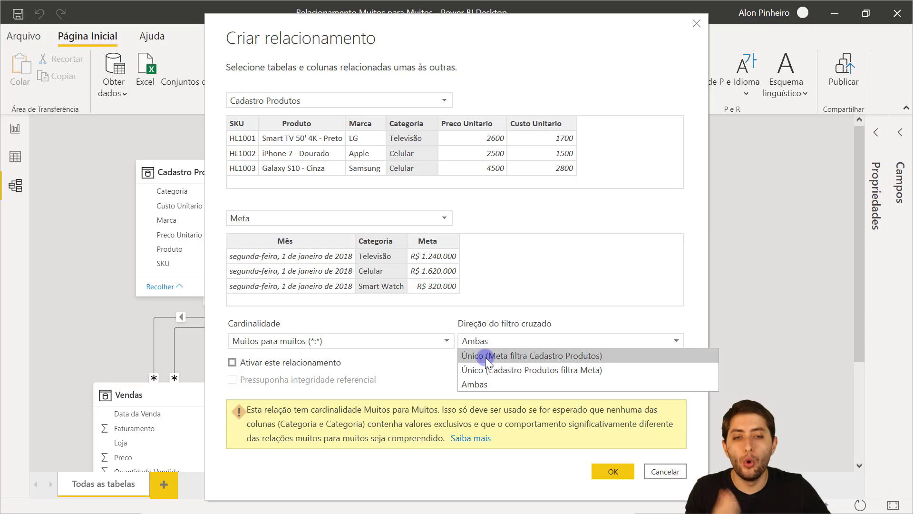
drag(346, 34, 539, 89)
click(188, 316)
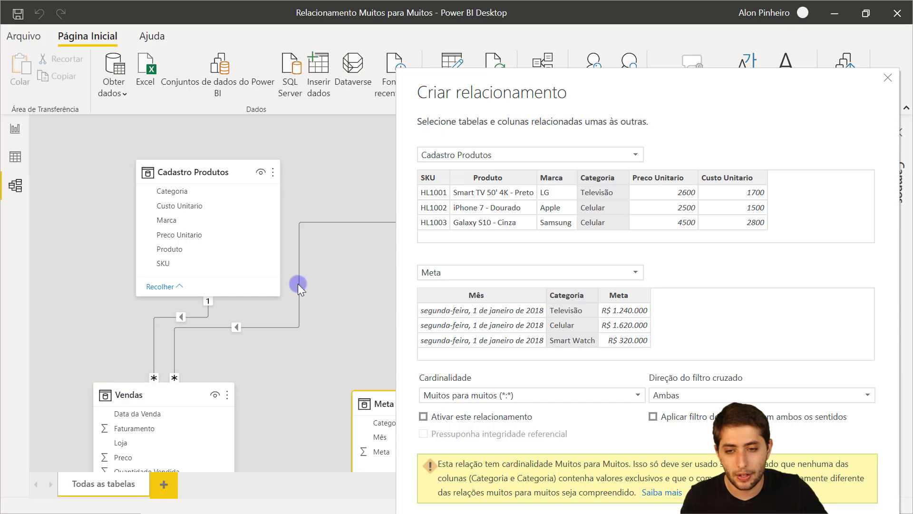
drag(486, 92, 469, 426)
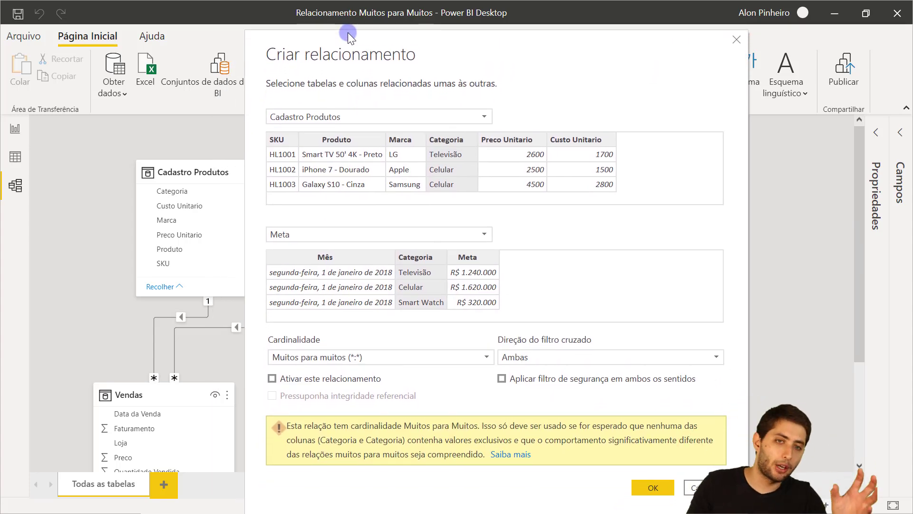
click(548, 358)
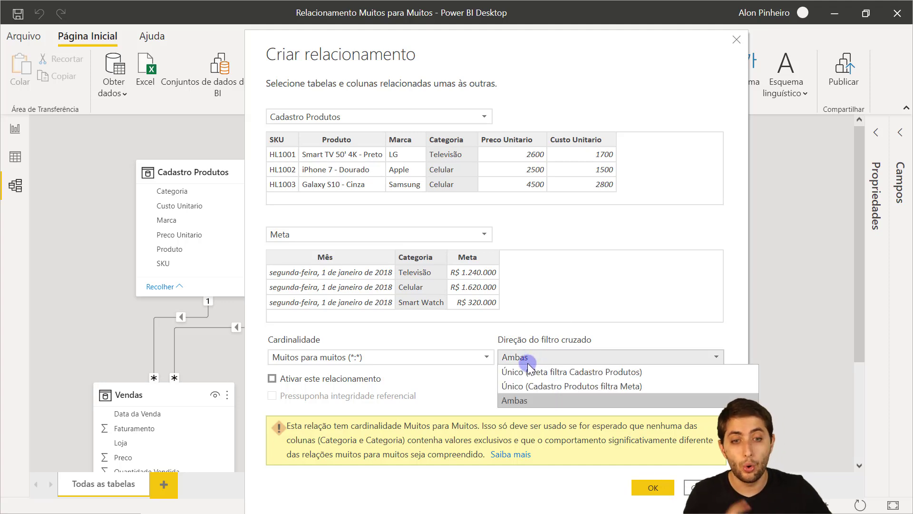
click(562, 386)
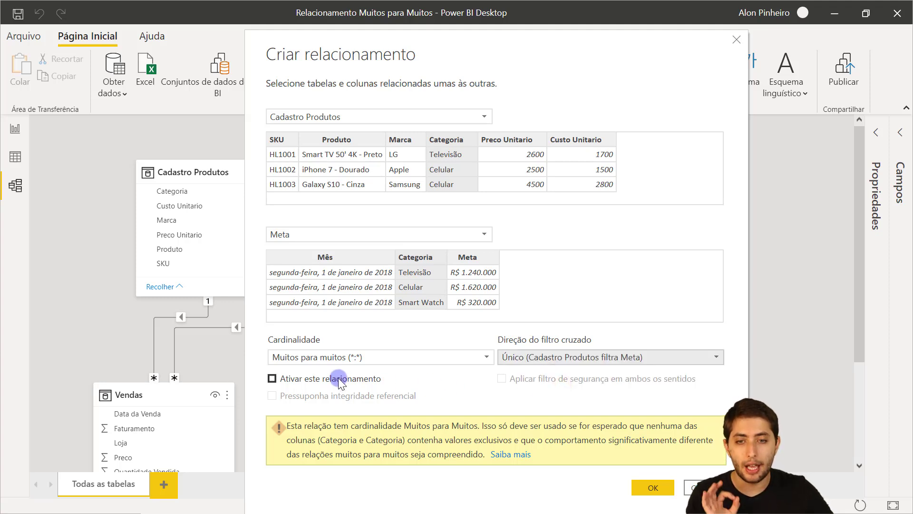
Activate the many-to-many relationship between Cadastro Produtos and Meta and create it.
click(271, 378)
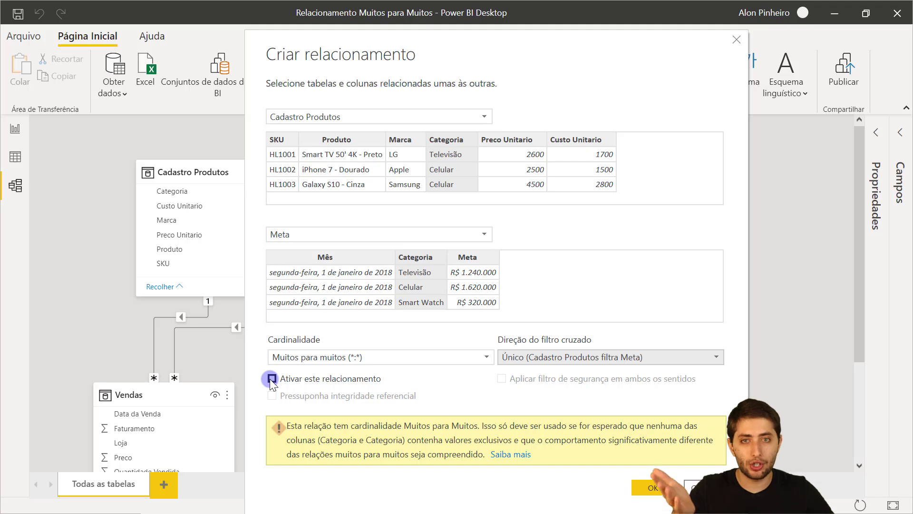
click(270, 378)
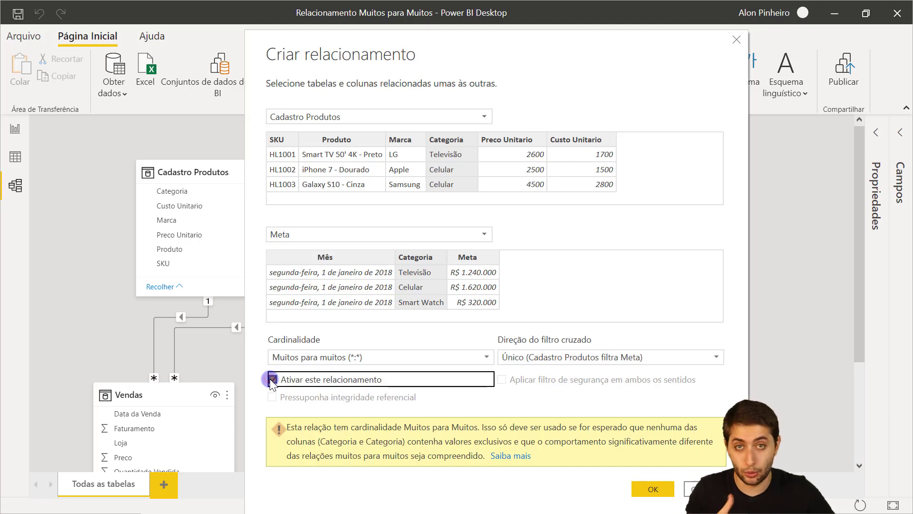
click(660, 484)
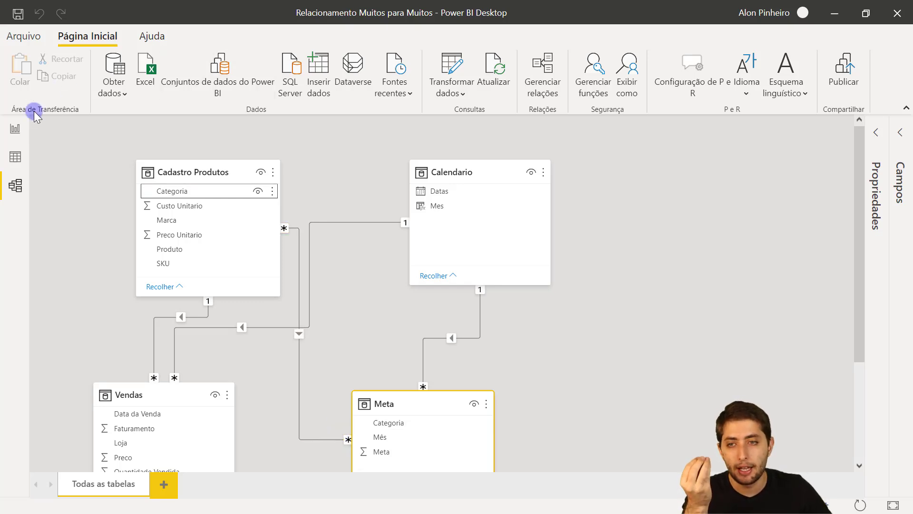
Check the Meta values per Categoria in the report matrix against the Cadastro Produtos and Meta table data.
click(16, 131)
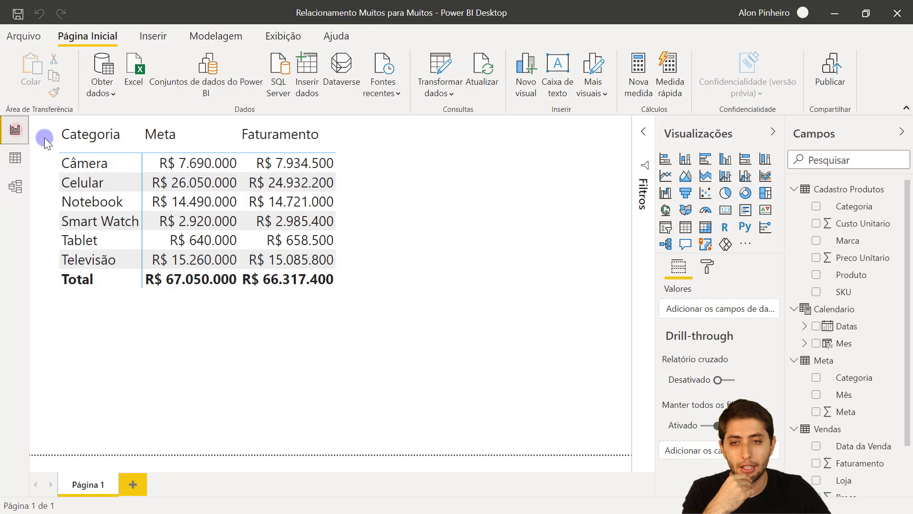
click(301, 373)
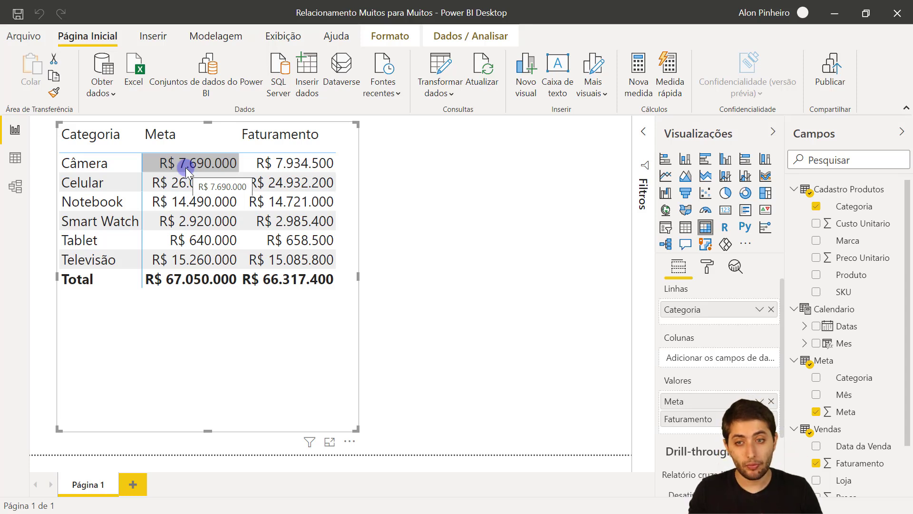
click(18, 162)
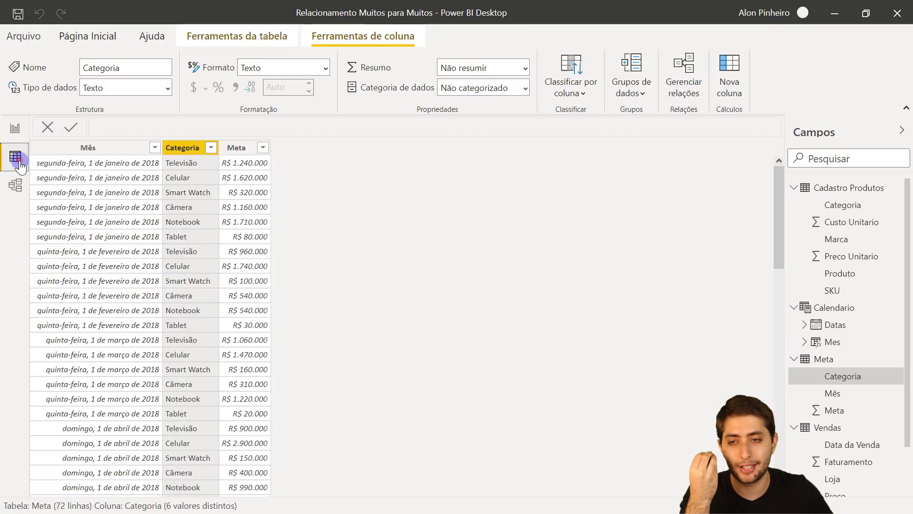
click(846, 189)
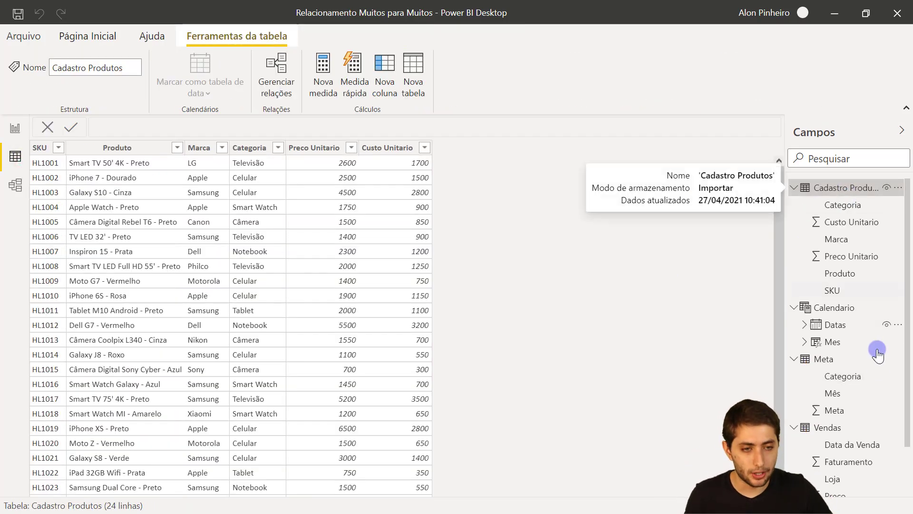
click(836, 362)
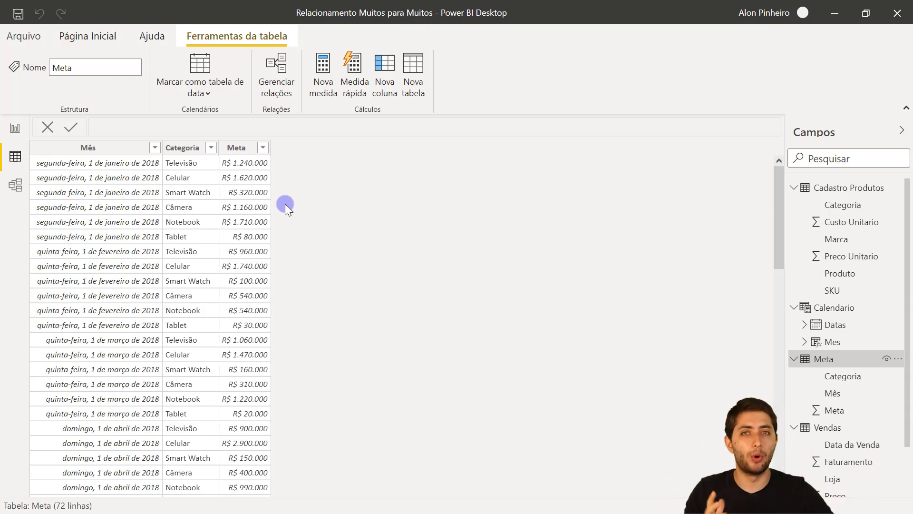
Add Produto below Categoria in the matrix rows, expand all levels, and enlarge the matrix to review Meta per product.
click(16, 129)
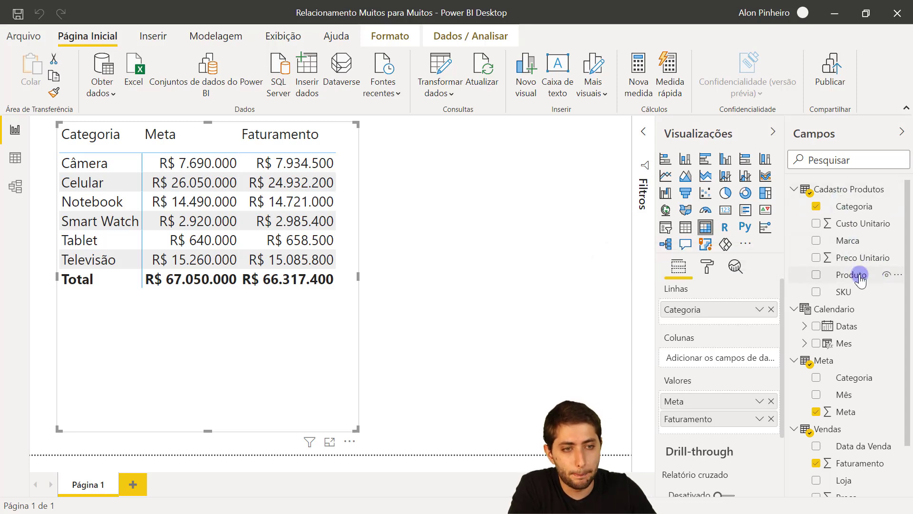
drag(868, 281, 711, 323)
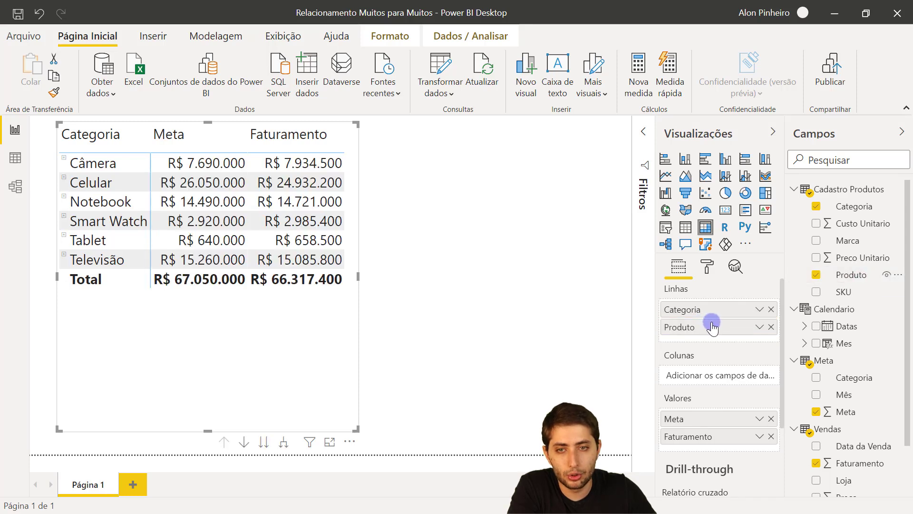
click(282, 443)
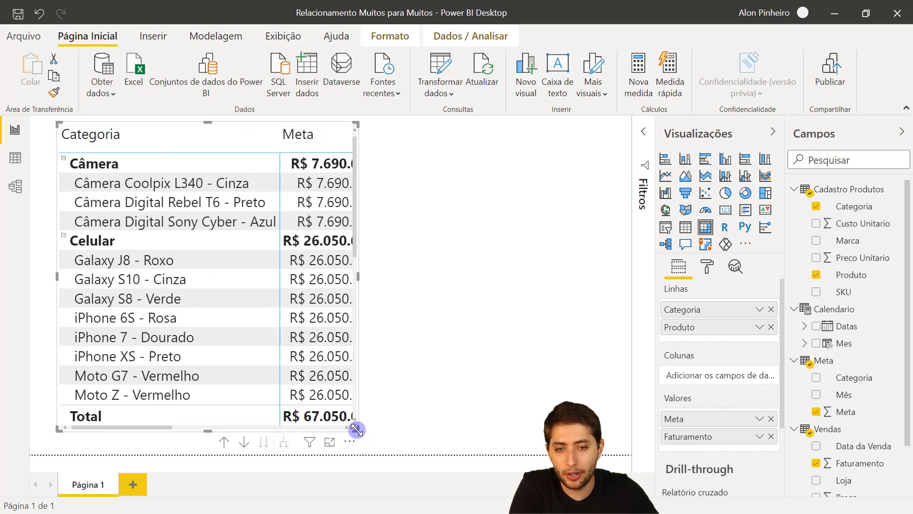
drag(356, 430, 525, 453)
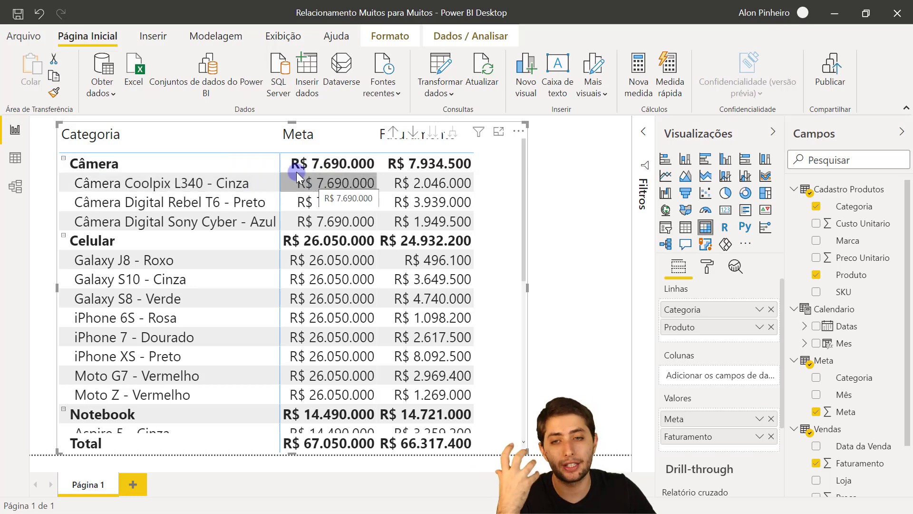
scroll(321, 252, down, 1)
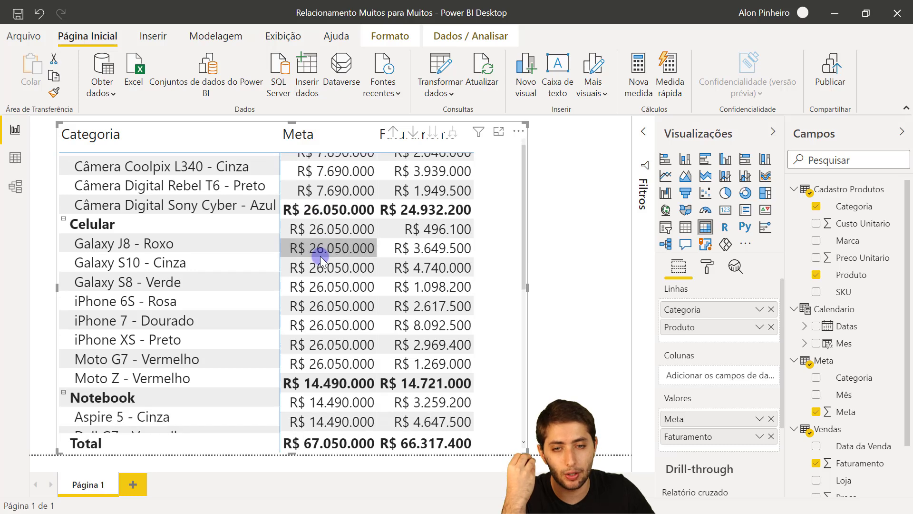
scroll(320, 255, up, 2)
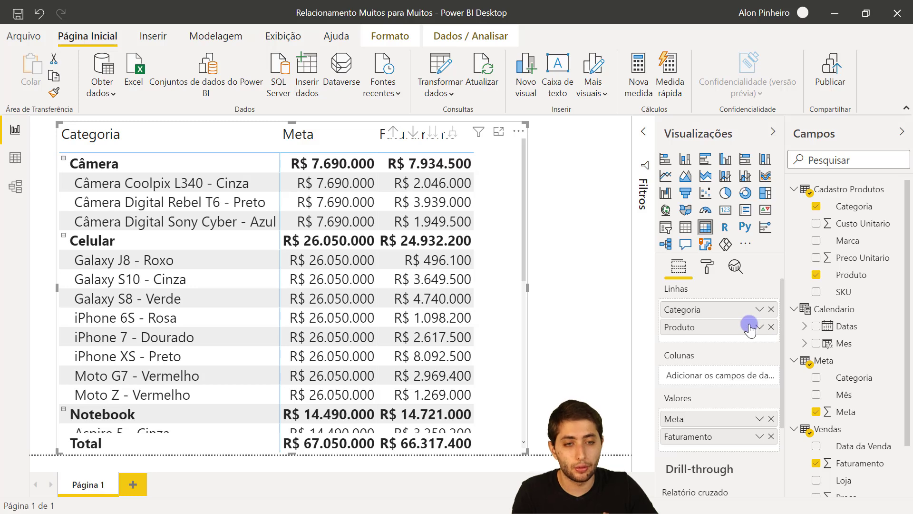
Remove Produto from the matrix rows and shrink the matrix to fit the category list.
click(771, 326)
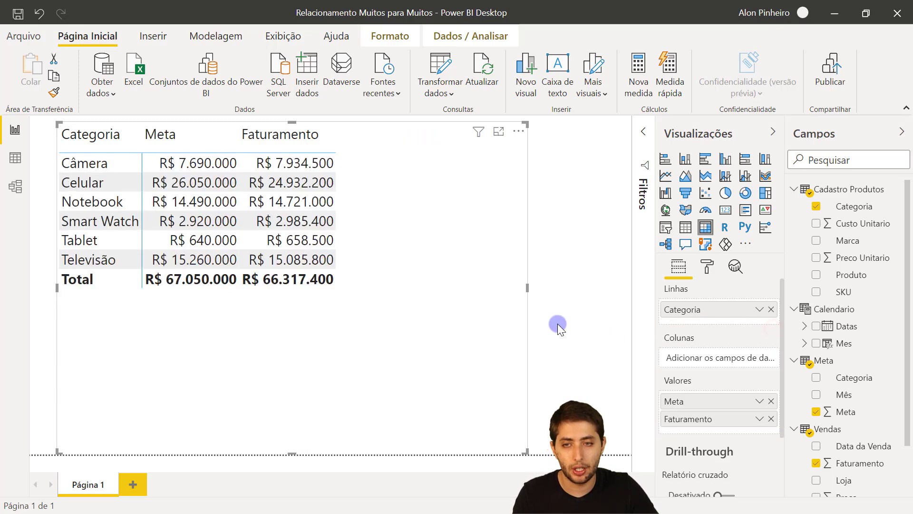
drag(525, 439, 369, 330)
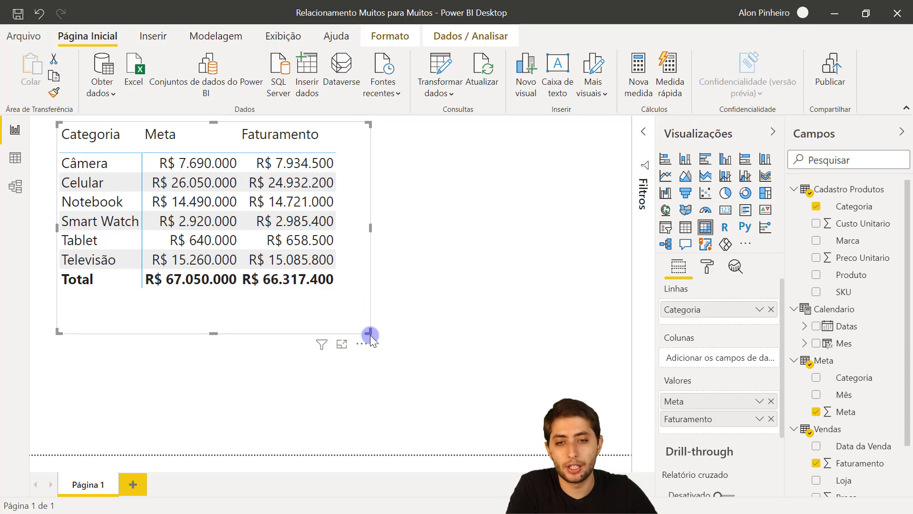
drag(370, 329, 433, 388)
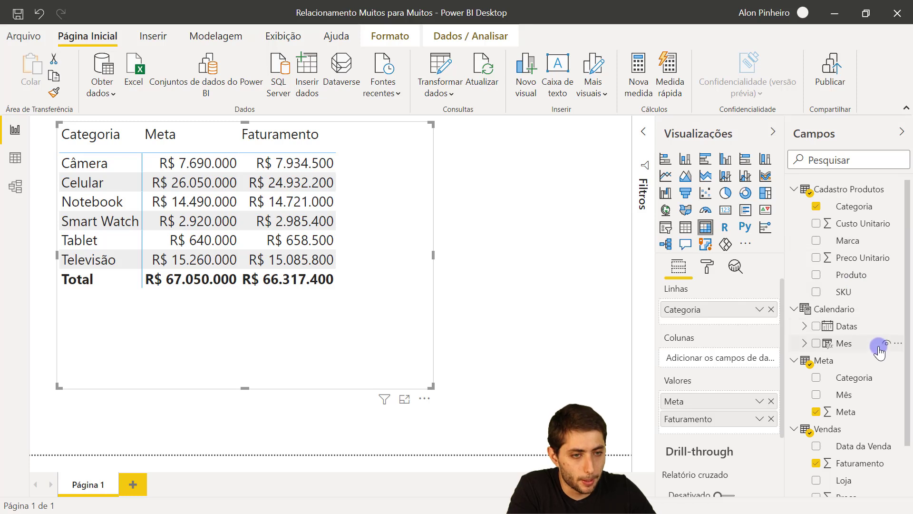
Add Calendario's Mes above Categoria in the matrix rows, show it as Mes instead of a date hierarchy, and expand all to the category level.
drag(875, 343, 718, 304)
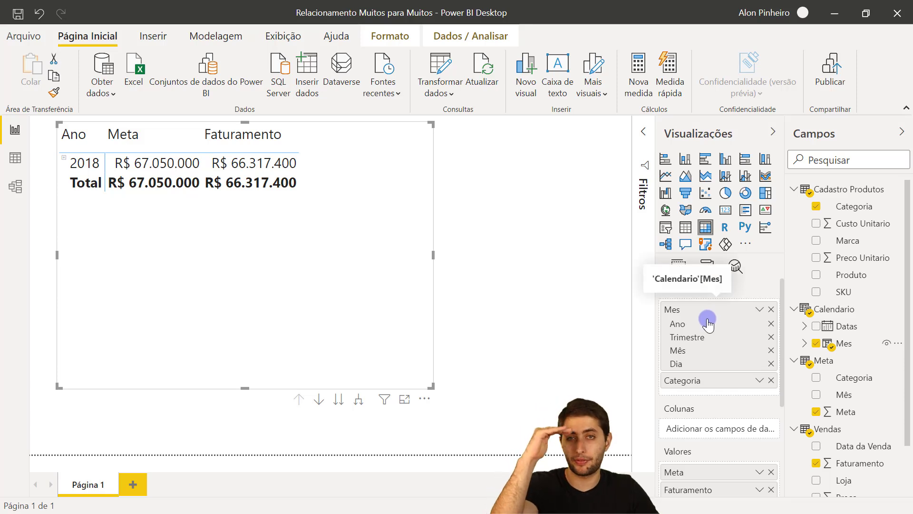
click(759, 311)
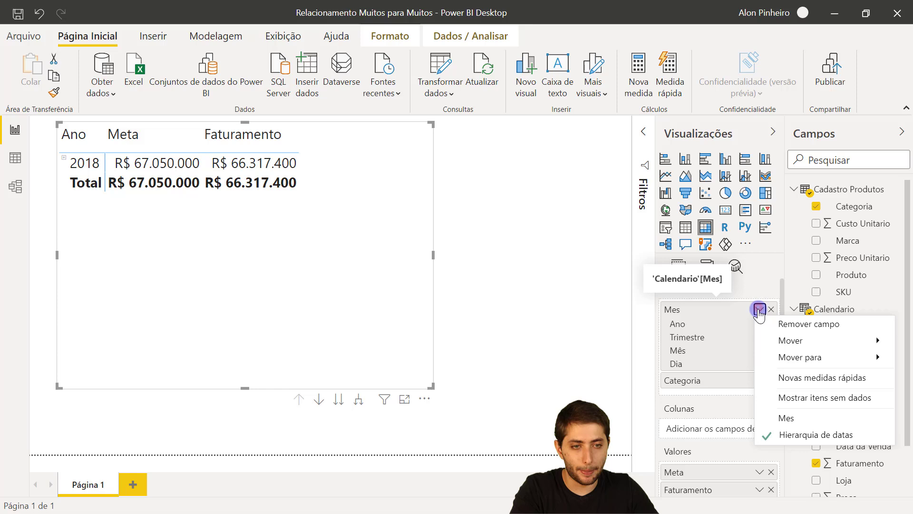
click(807, 412)
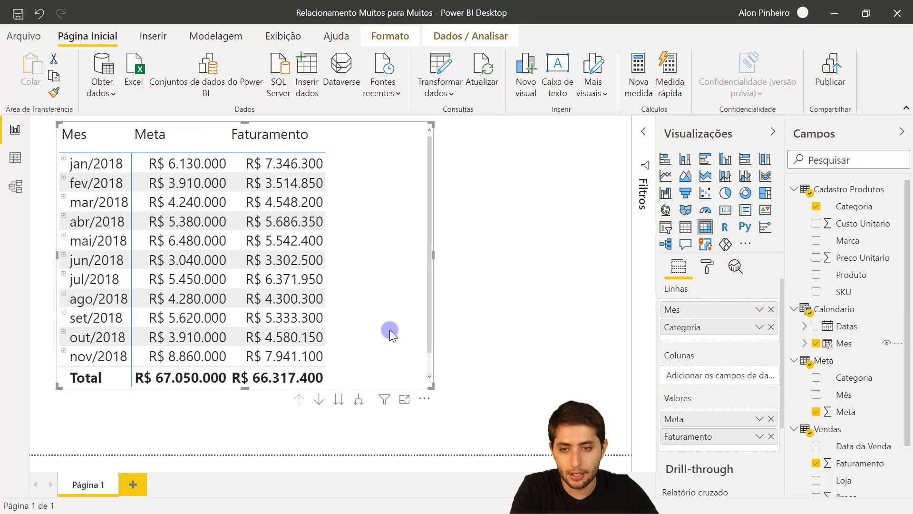
click(359, 402)
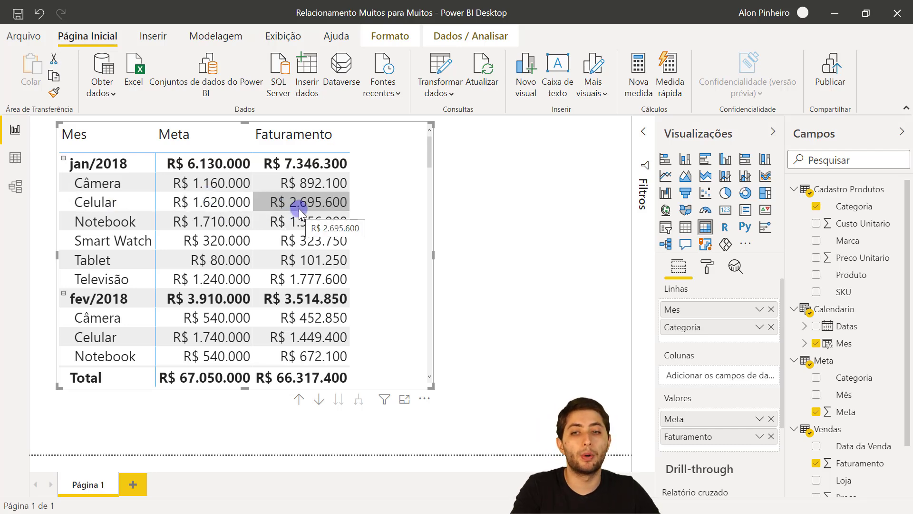
Review the monthly category rows in the matrix, Meta's Mês and Categoria columns, and the table relationships in the model.
scroll(298, 209, down, 2)
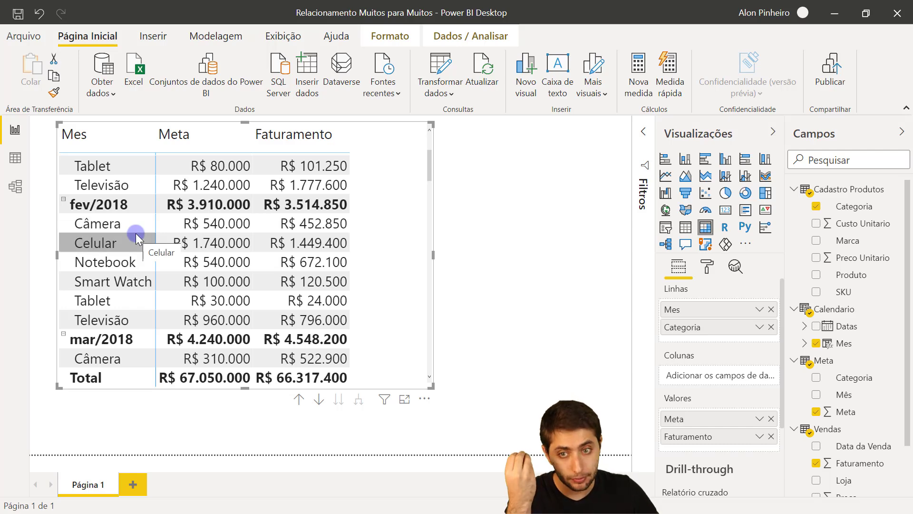
scroll(136, 233, down, 1)
click(15, 159)
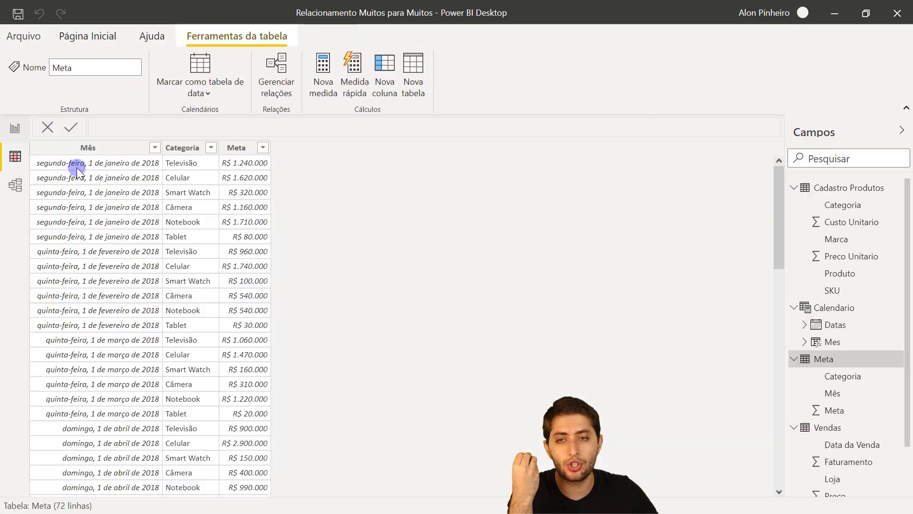
click(115, 142)
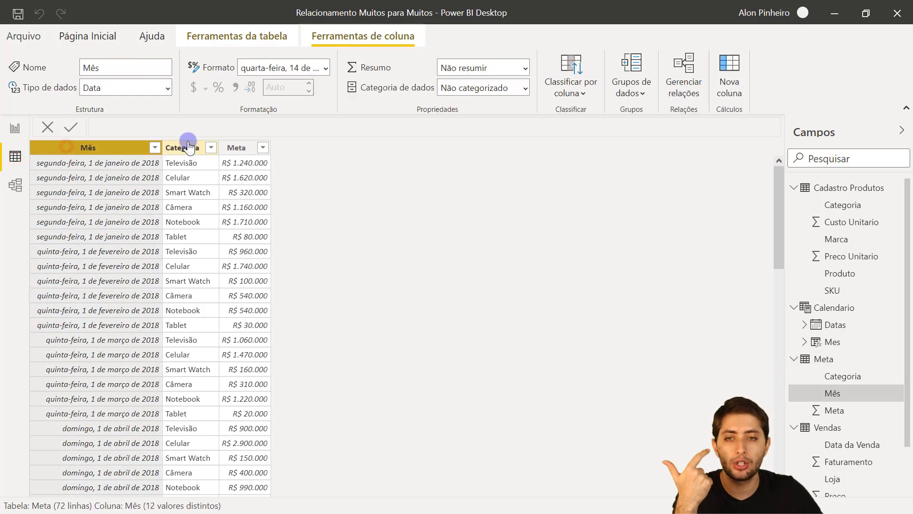
click(183, 148)
click(10, 193)
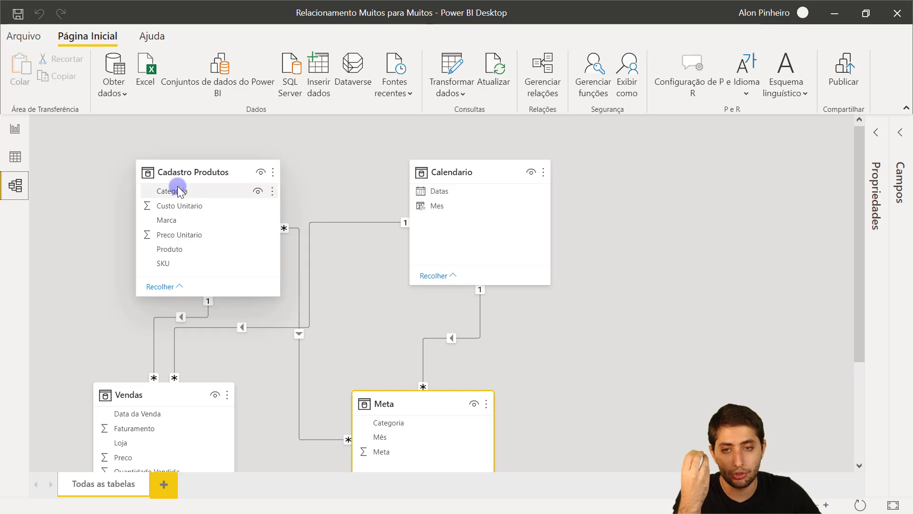
Examine how the Cadastro Produtos and Calendario tables relate to the Vendas and Meta tables in the model.
click(163, 398)
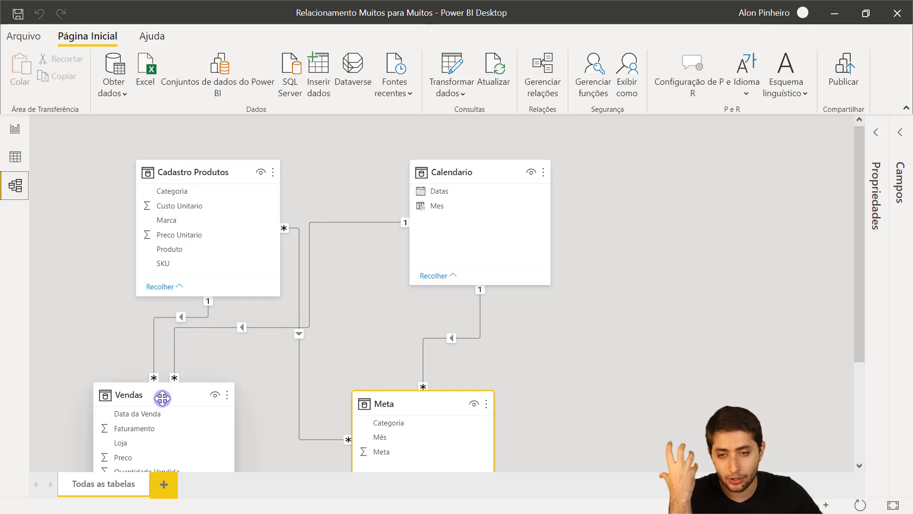
click(176, 171)
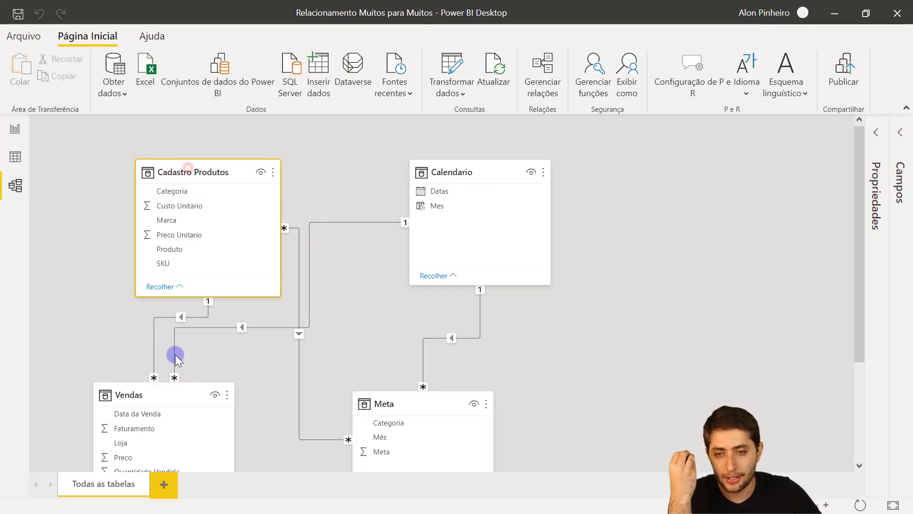
click(167, 385)
click(431, 170)
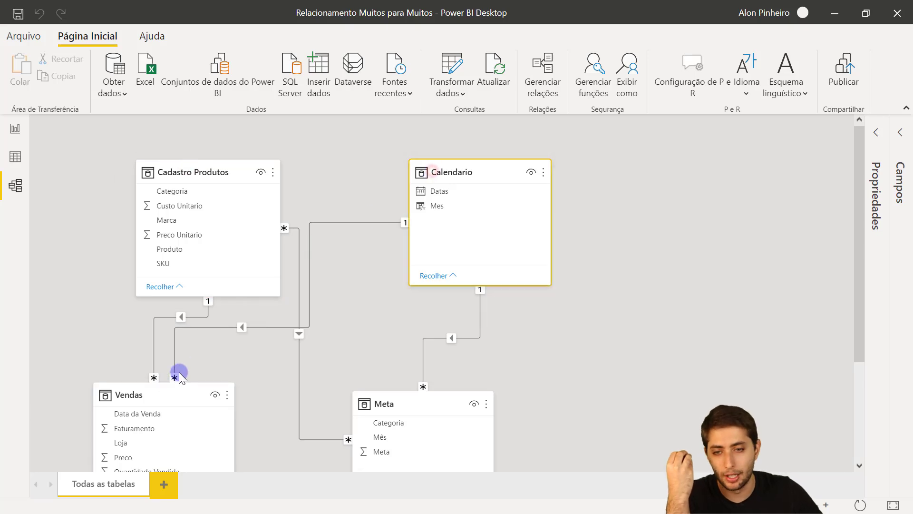
click(175, 386)
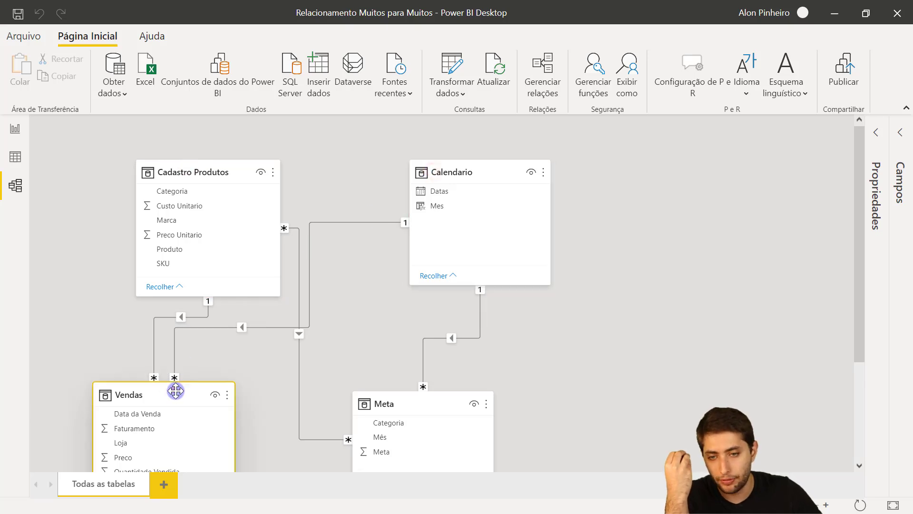
click(398, 408)
click(195, 171)
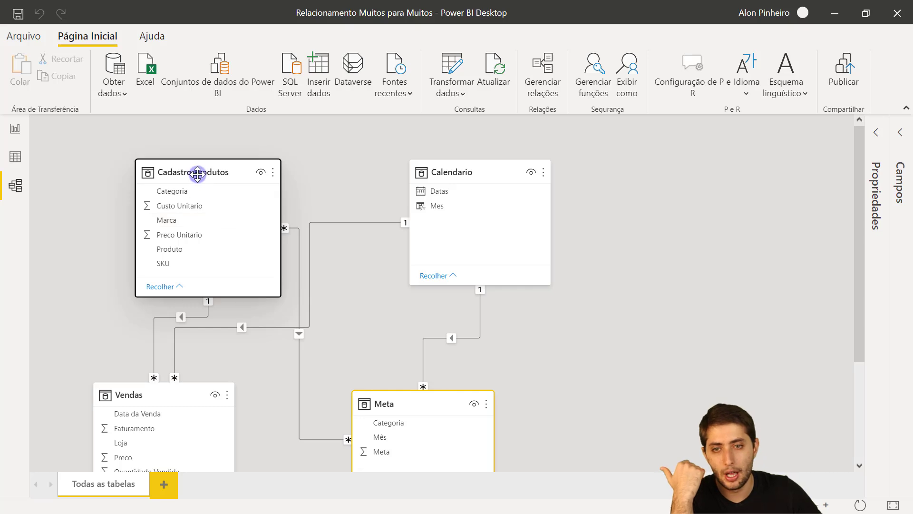
click(424, 400)
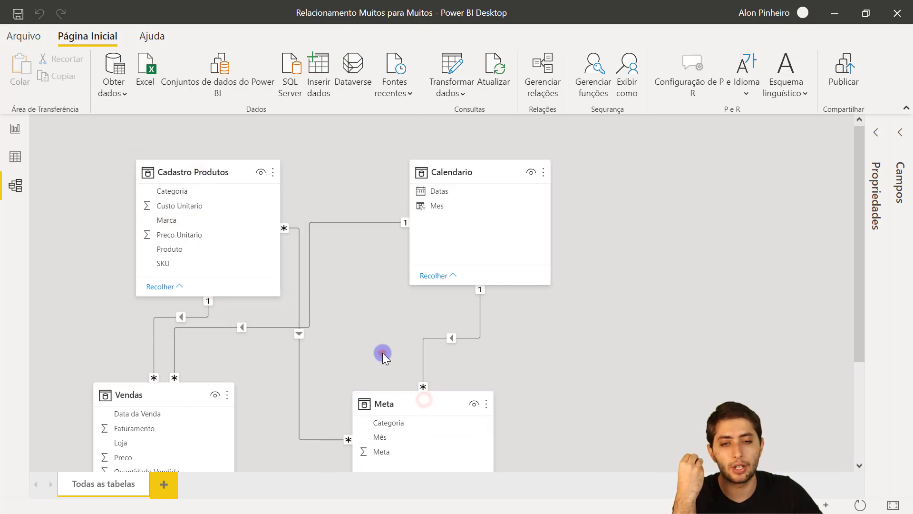
Compare the Vendas and Meta fact tables, including their fields and incoming relationships.
scroll(384, 353, down, 2)
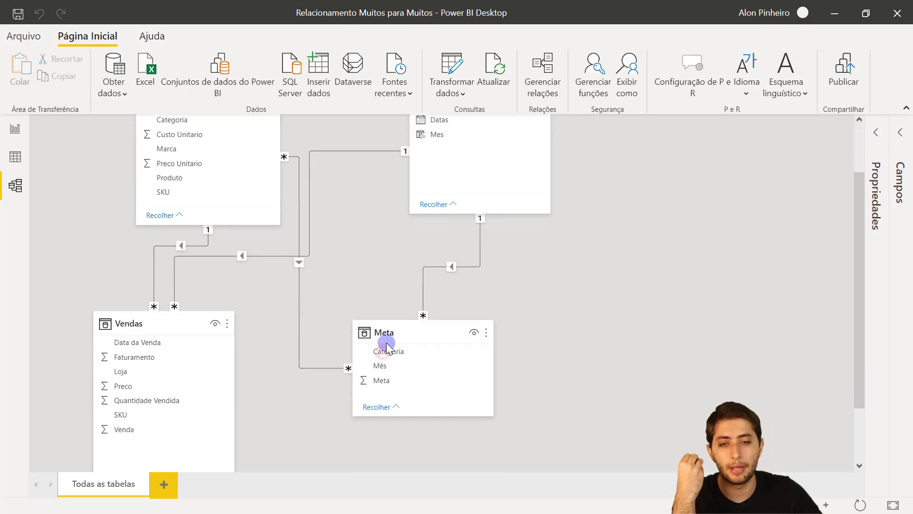
click(135, 321)
click(438, 328)
click(206, 321)
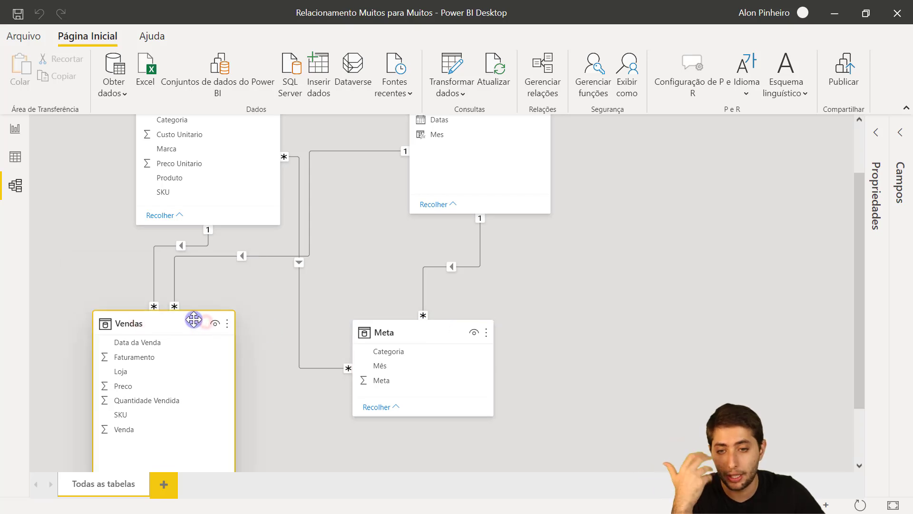
click(390, 330)
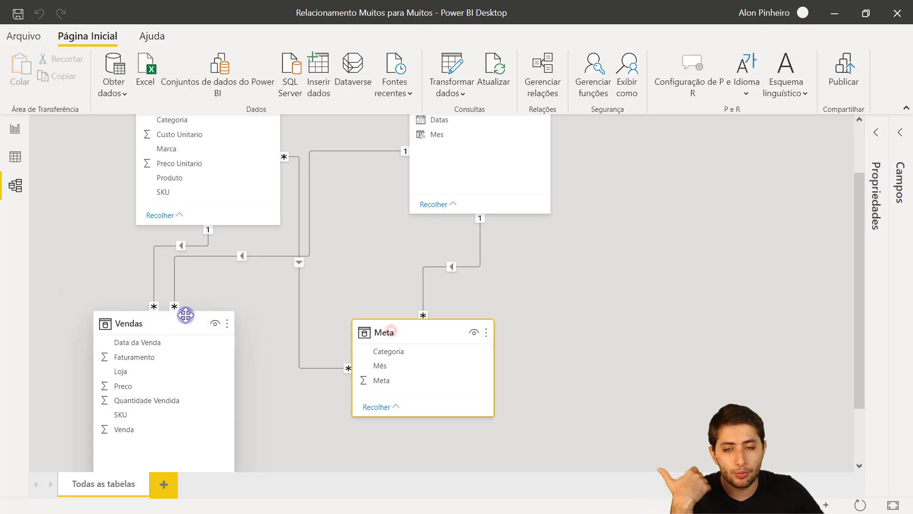
click(175, 322)
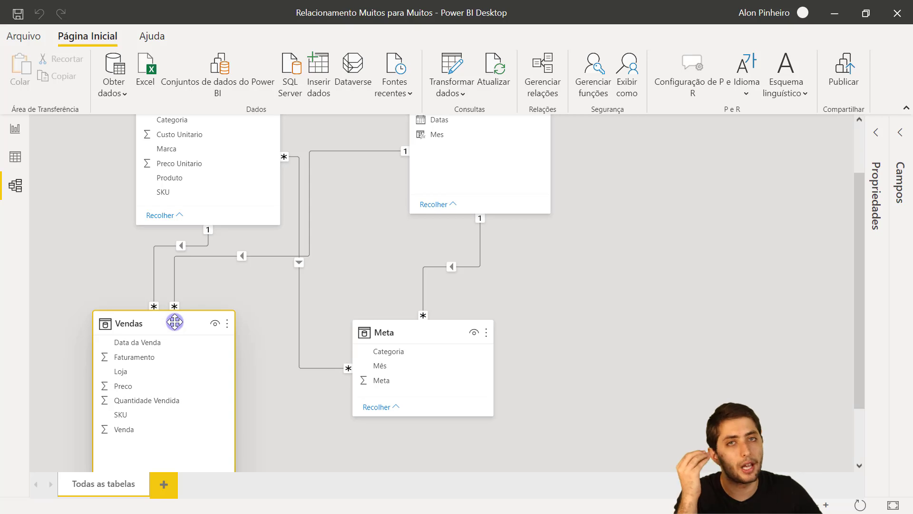
click(408, 336)
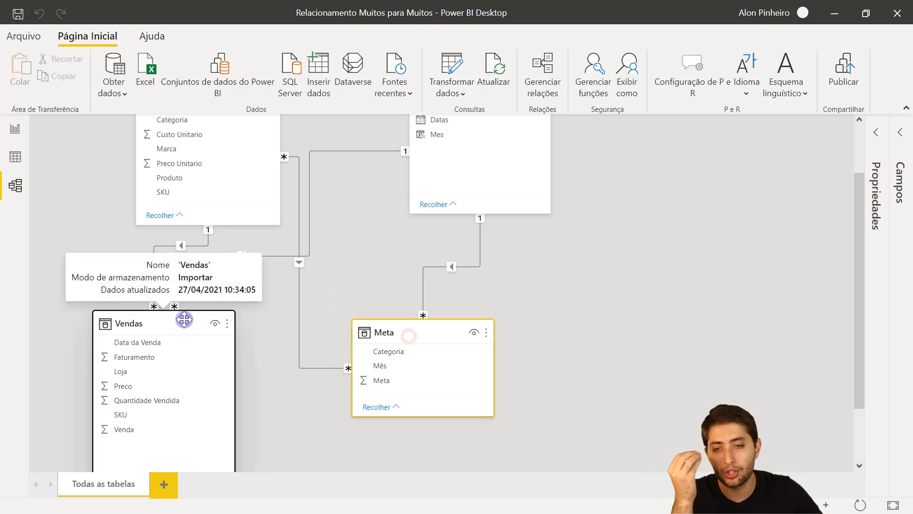
click(184, 320)
click(405, 328)
Review the Calendario and Cadastro Produtos dimension tables, the SKU relationship to Vendas, and the many-to-many relationship between Cadastro Produtos and Meta.
scroll(472, 194, up, 2)
click(473, 193)
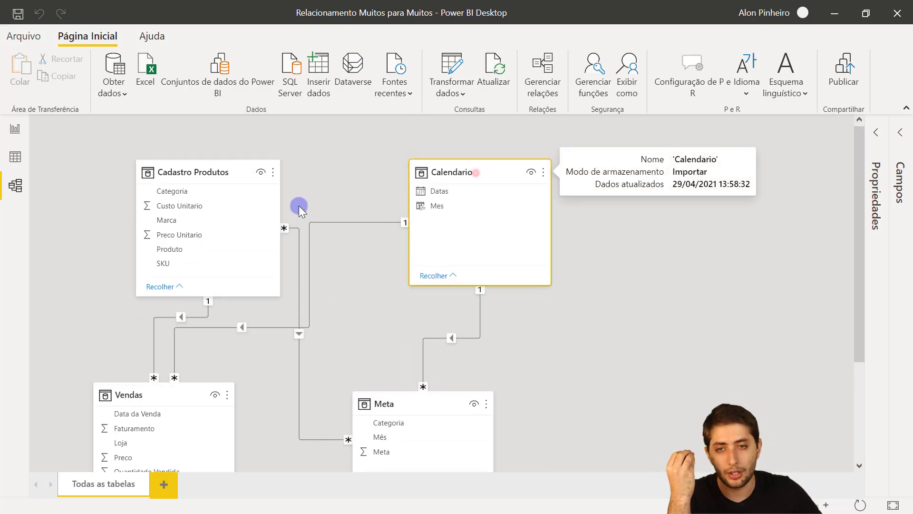
click(217, 173)
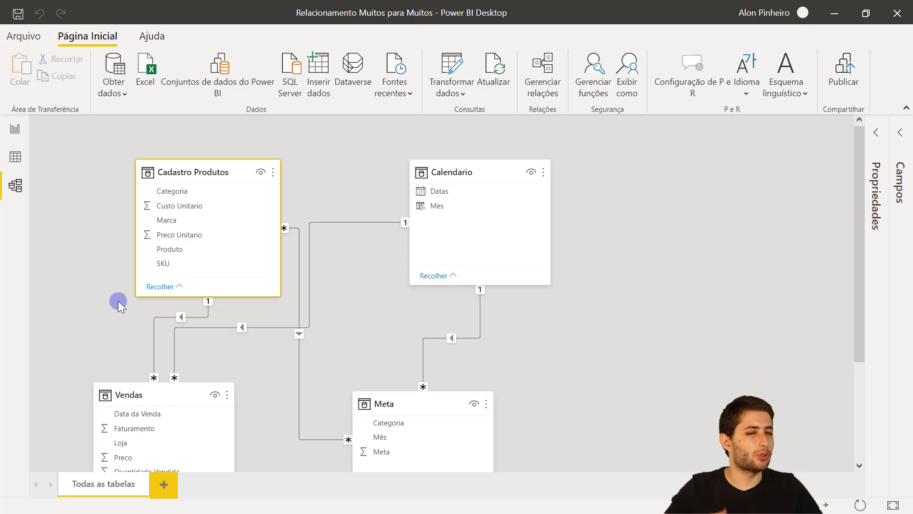
scroll(118, 300, down, 3)
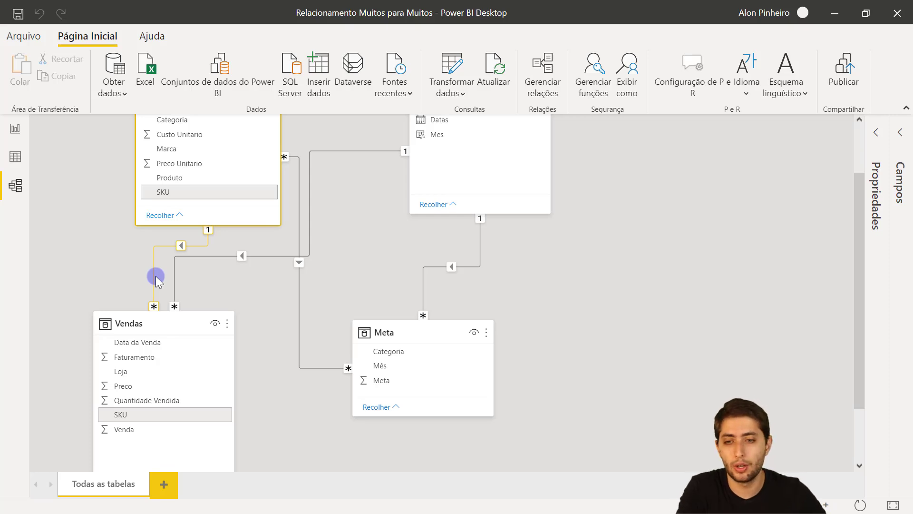
scroll(323, 238, up, 3)
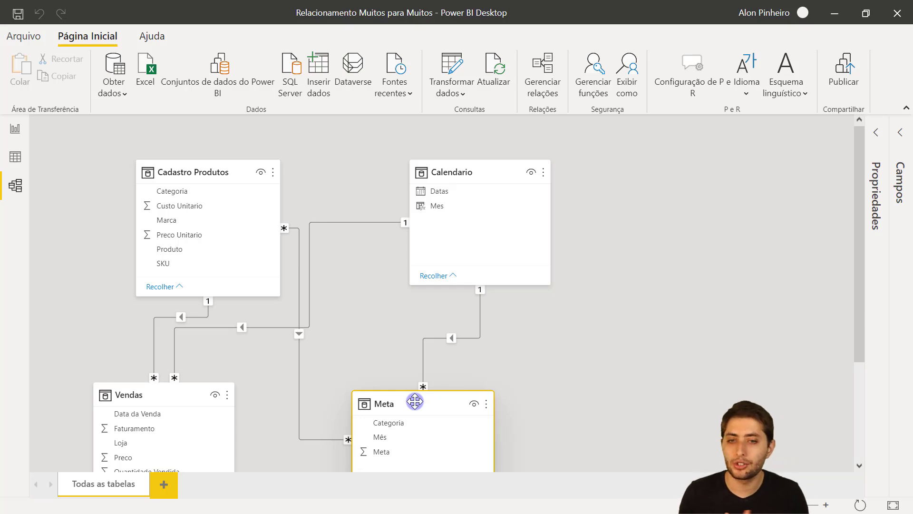
mouse_move(301, 387)
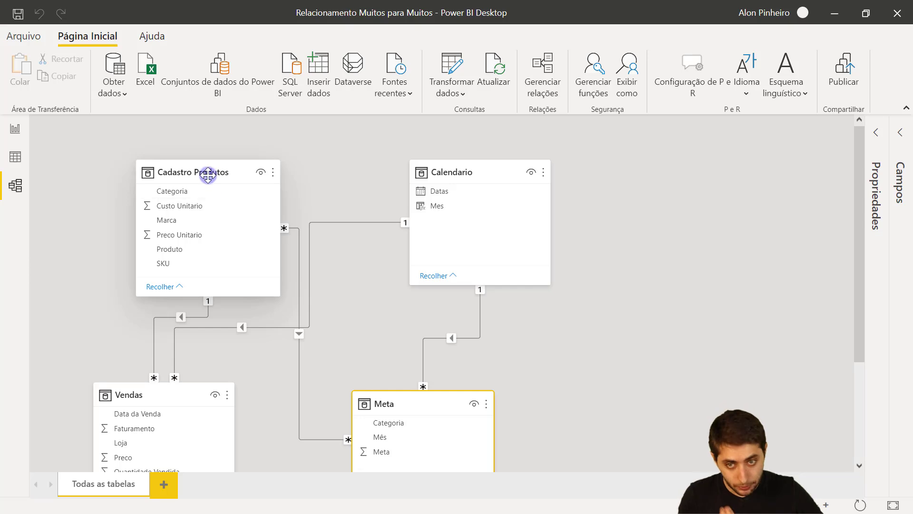
mouse_move(206, 173)
mouse_down()
mouse_move(211, 159)
mouse_move(218, 161)
mouse_up()
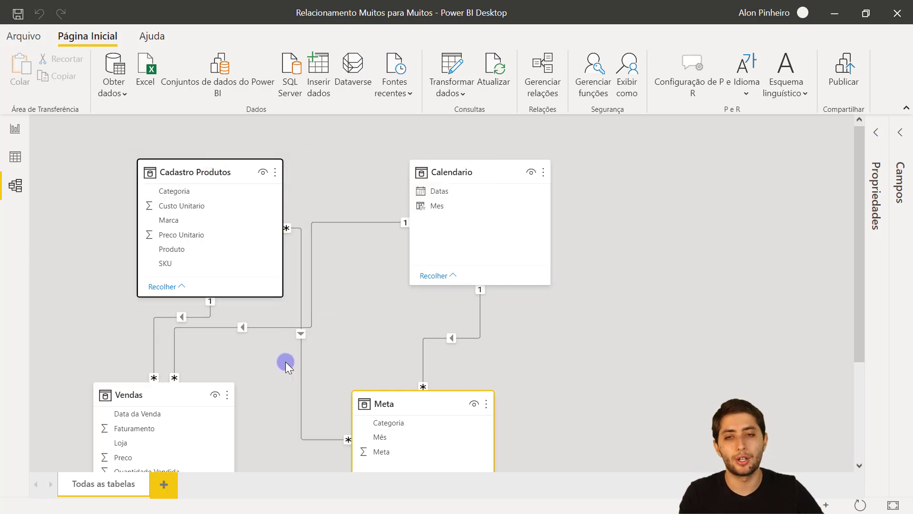
click(372, 409)
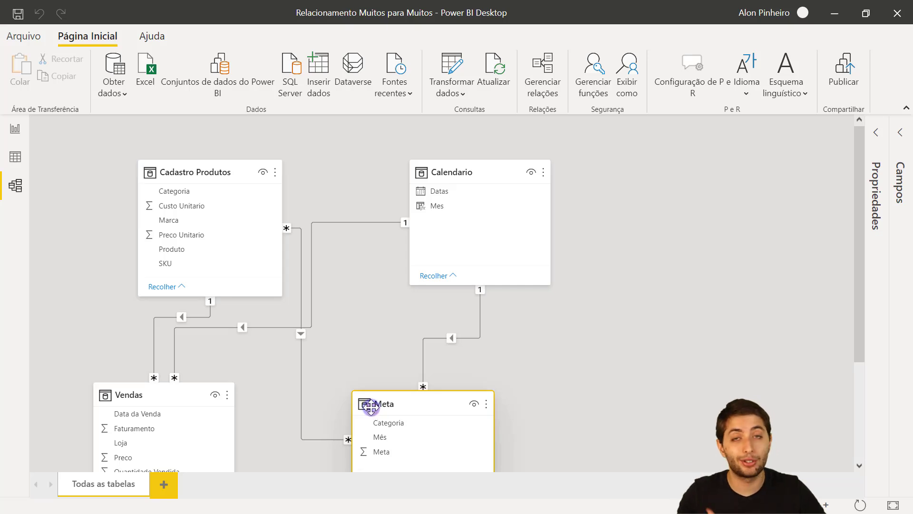
click(312, 363)
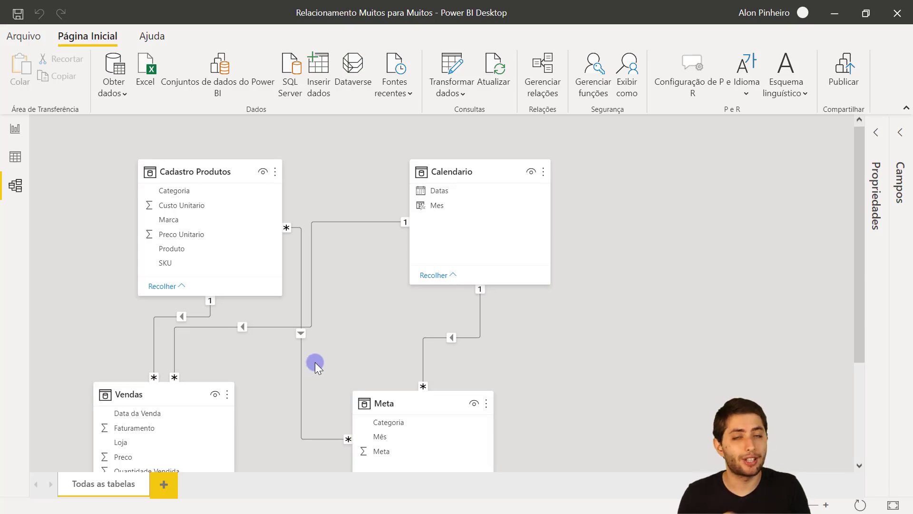